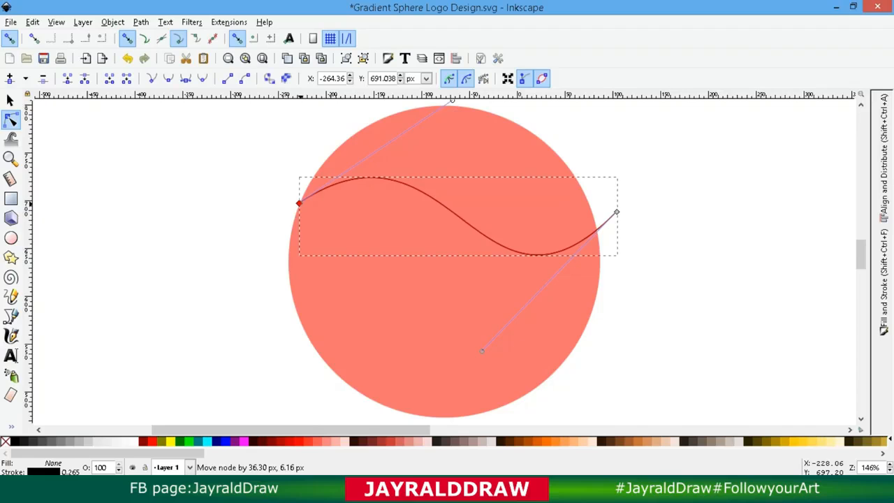
Move both end nodes of the wave curve exactly onto the left and right edges of the circle
left_click_drag(616, 211, 593, 211)
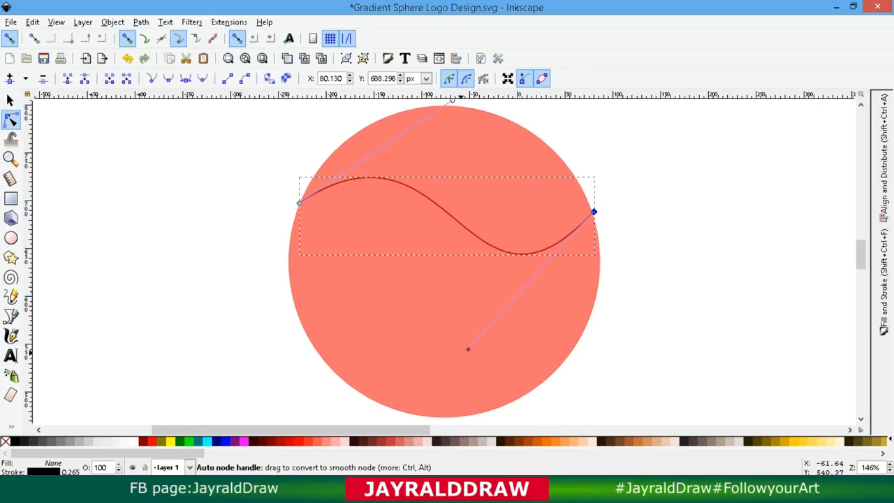
left_click_drag(460, 350, 490, 335)
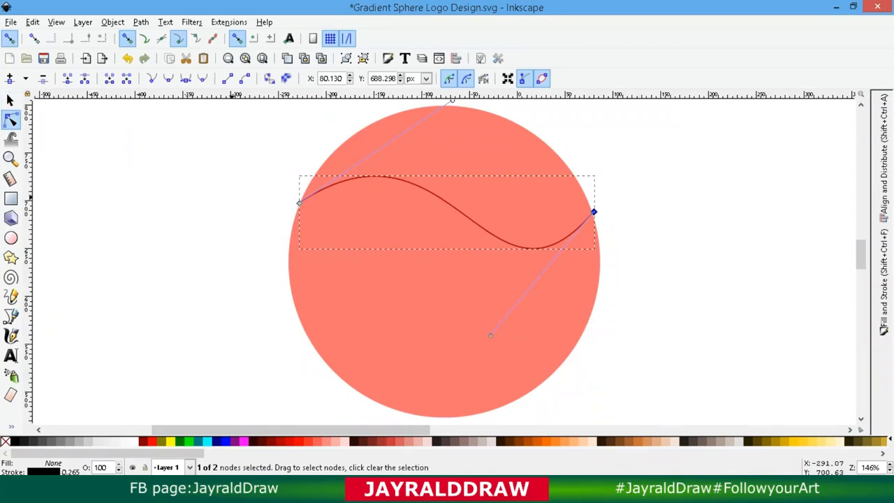
left_click_drag(299, 204, 299, 210)
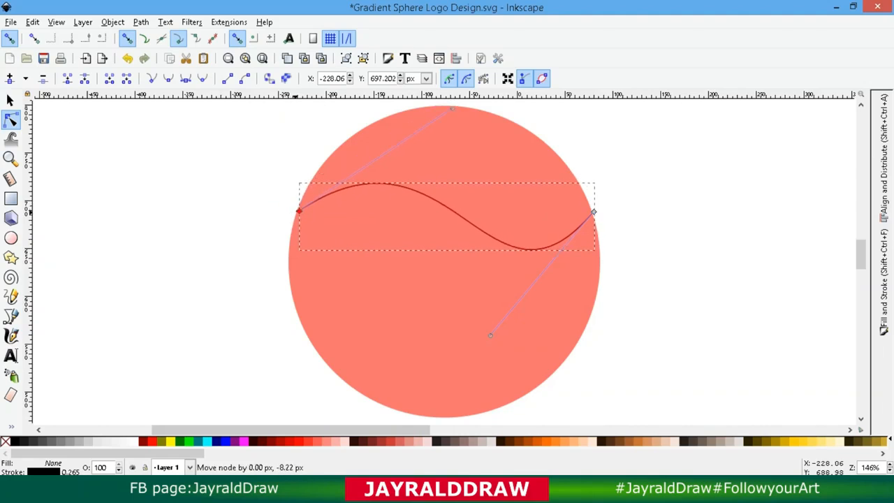
key("plus")
key("plus")
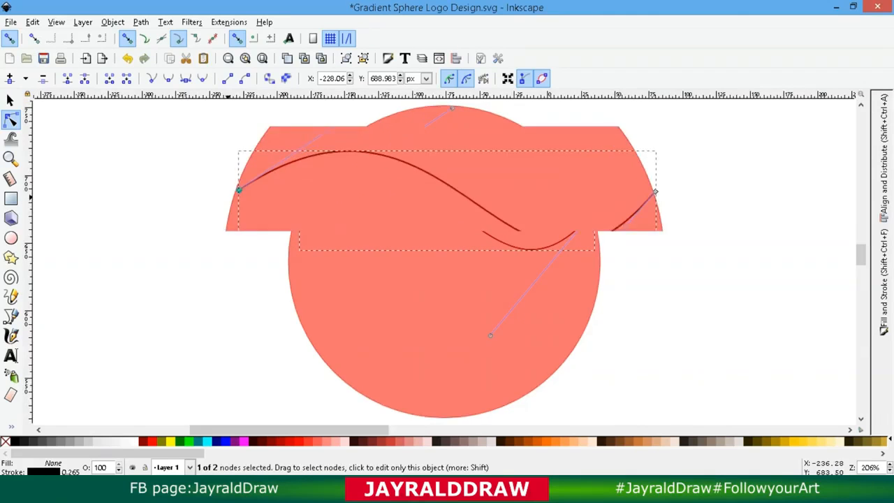
left_click_drag(154, 161, 147, 161)
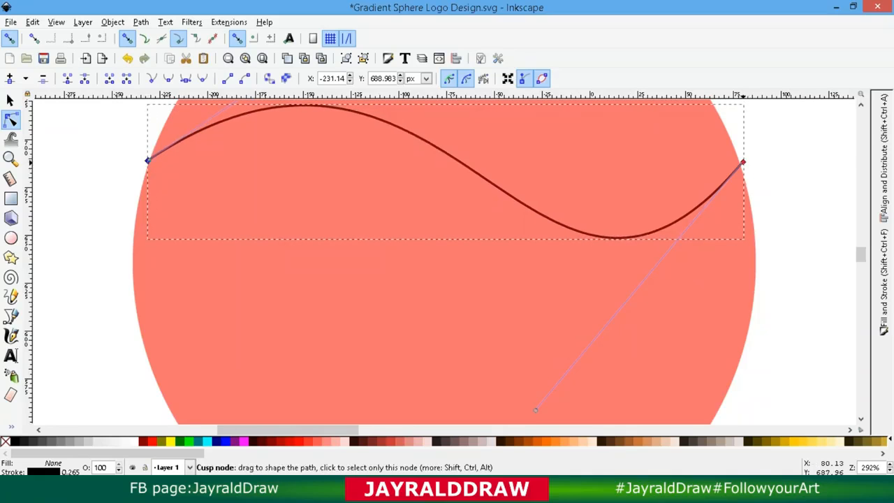
key("minus")
key("minus")
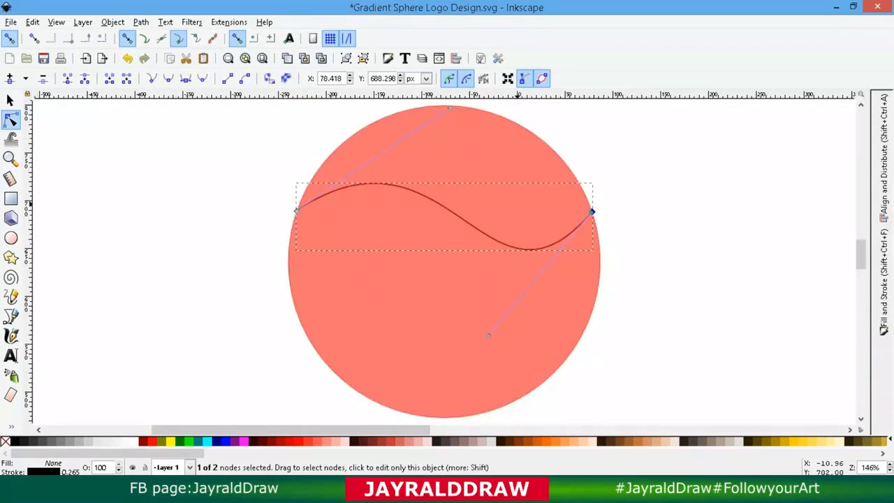
Adjust the handles of both end nodes so the wave curve has an even crest and trough across the circle
left_click_drag(449, 108, 472, 109)
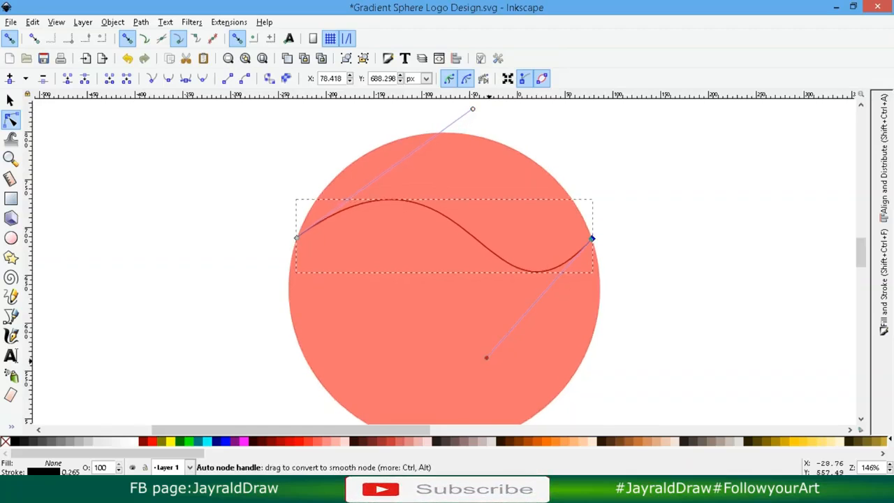
mouse_move(488, 361)
left_mouse_down()
mouse_move(515, 363)
mouse_move(467, 357)
mouse_move(475, 331)
mouse_move(451, 351)
mouse_move(470, 359)
left_mouse_up()
left_click_drag(472, 109, 429, 103)
left_click_drag(470, 359, 492, 352)
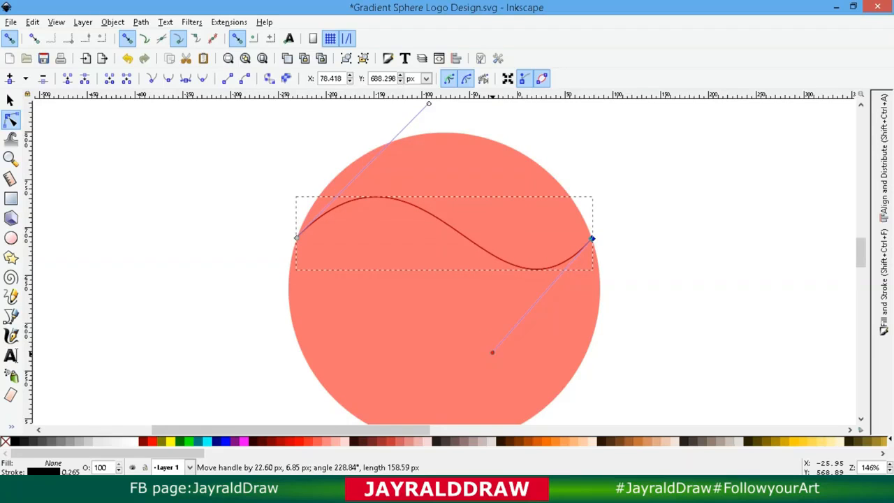
Divide the circle with a duplicate of the wave curve using Division, and break the result apart
key("s")
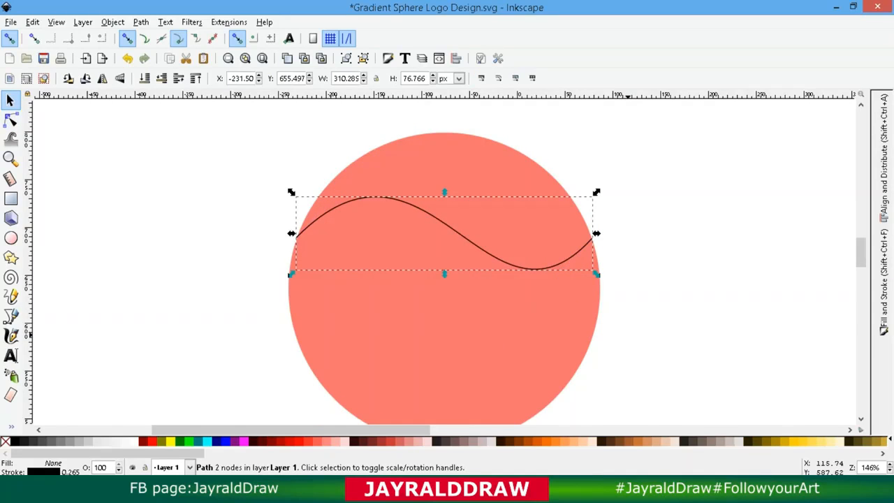
right_click(414, 310)
left_click(441, 129)
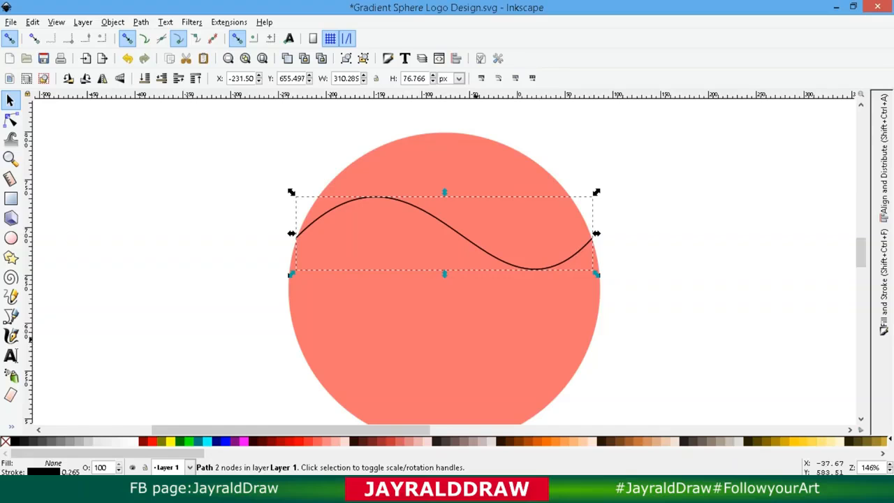
left_click(447, 329, "shift")
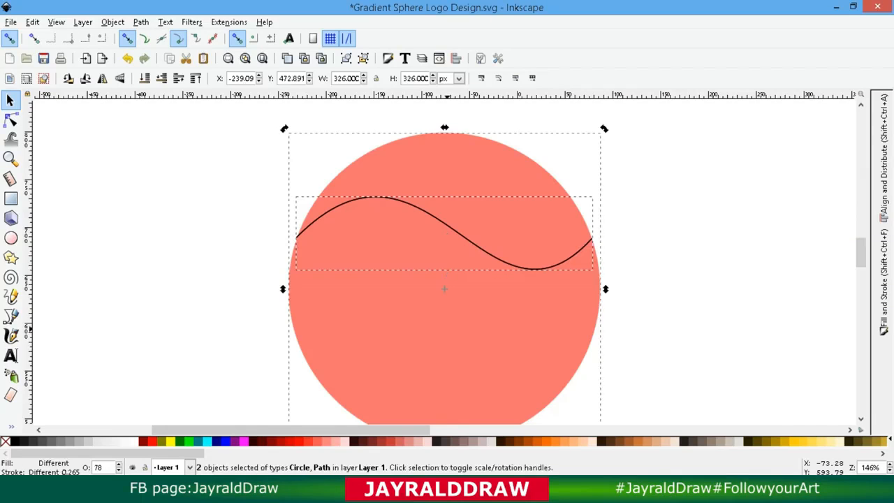
left_click(140, 22)
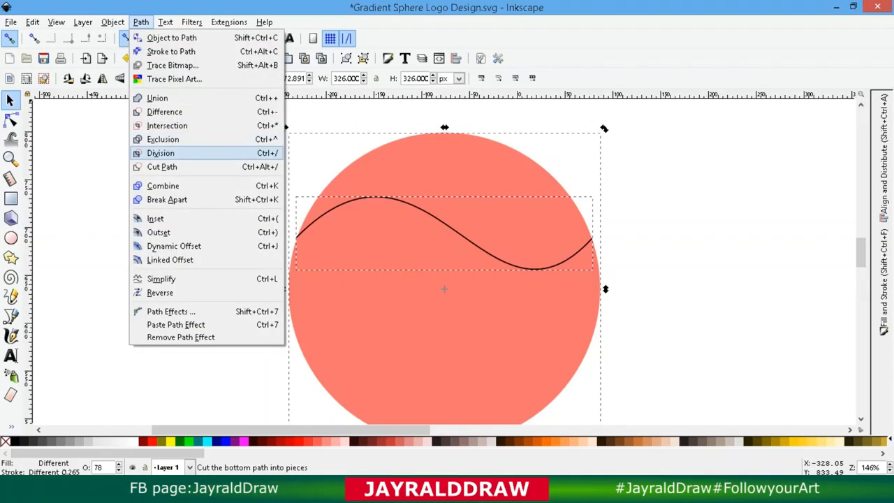
left_click(160, 153)
left_click(140, 22)
left_click(166, 200)
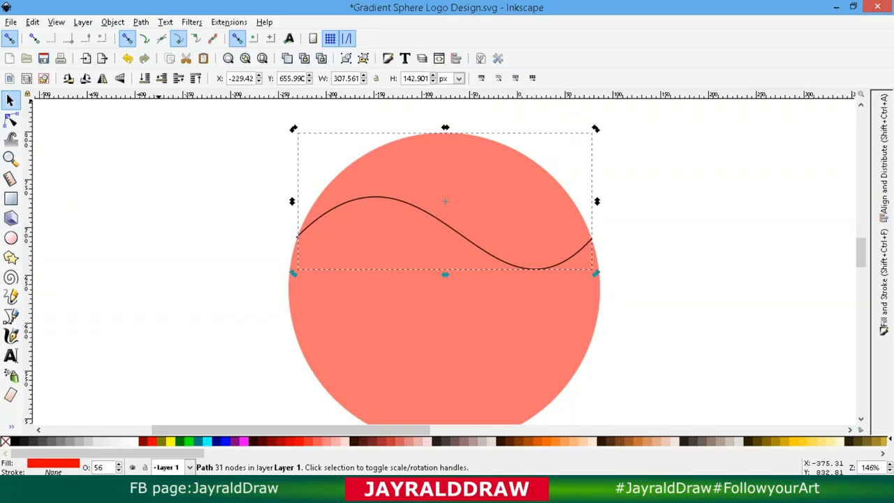
Fill the lower piece of the divided circle with yellow
left_click(440, 318, "shift")
left_click(215, 321)
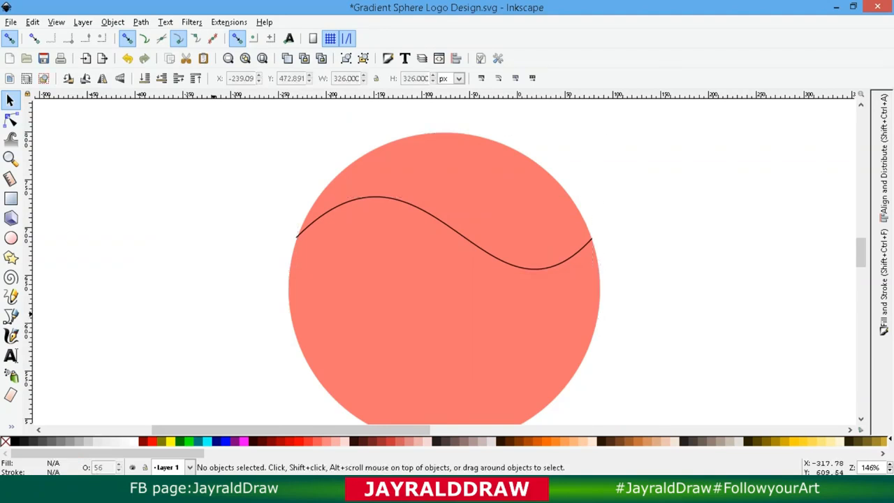
left_click(318, 346)
left_click(169, 440)
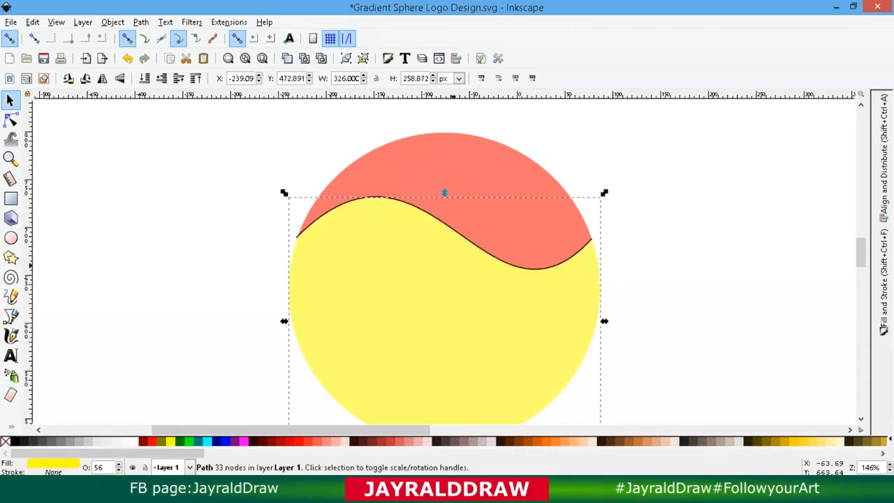
left_click(479, 213)
left_click_drag(476, 213, 486, 179)
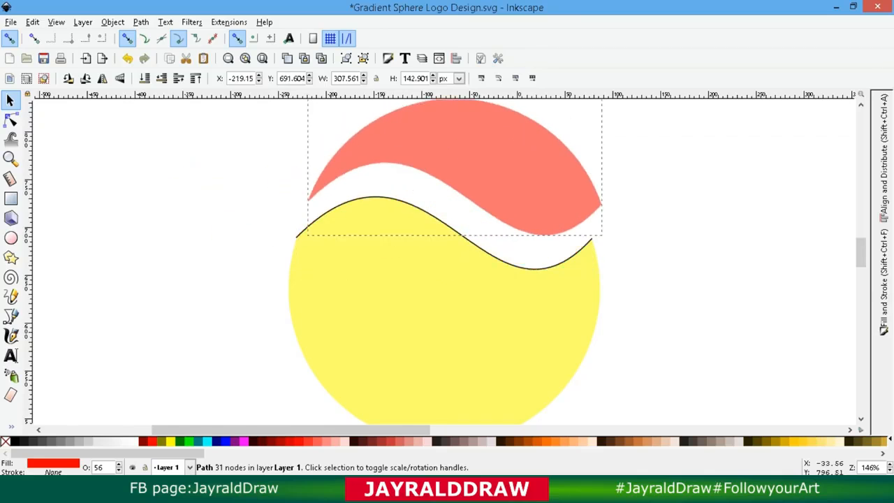
left_click_drag(504, 260, 511, 264)
key("ctrl+z")
key("ctrl+z")
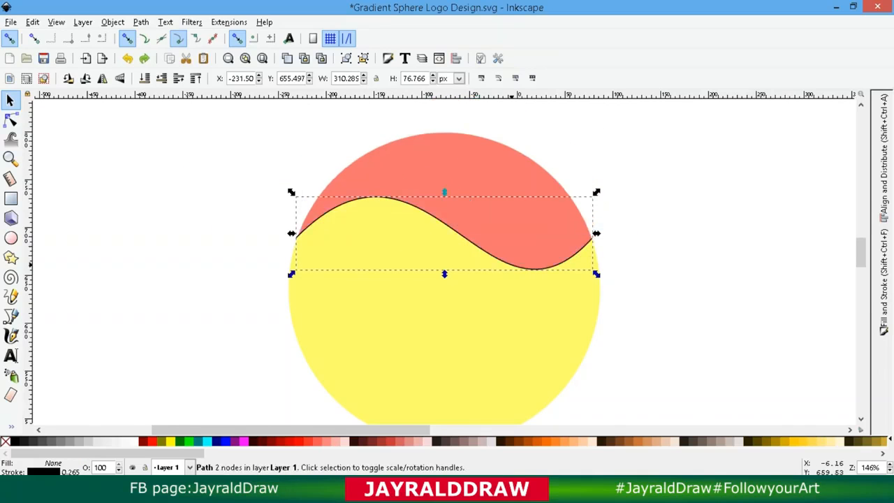
Delete the leftover black wave curve between the red and yellow pieces
key("Delete")
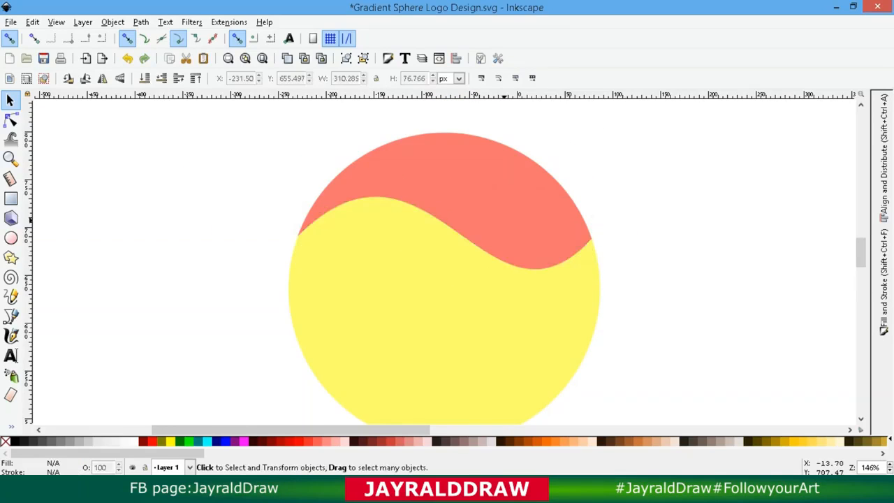
Duplicate the red upper piece of the circle and flip the copy horizontally
left_click(463, 175)
right_click(462, 173)
left_click(497, 260)
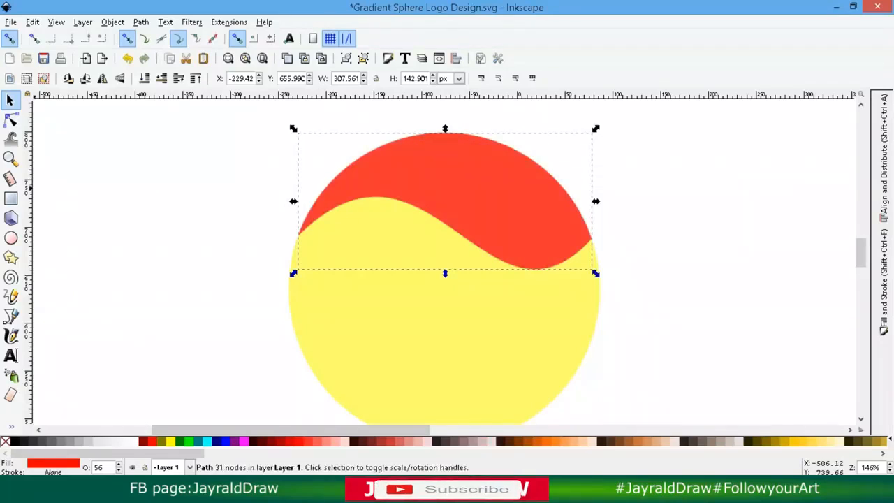
left_click(102, 78)
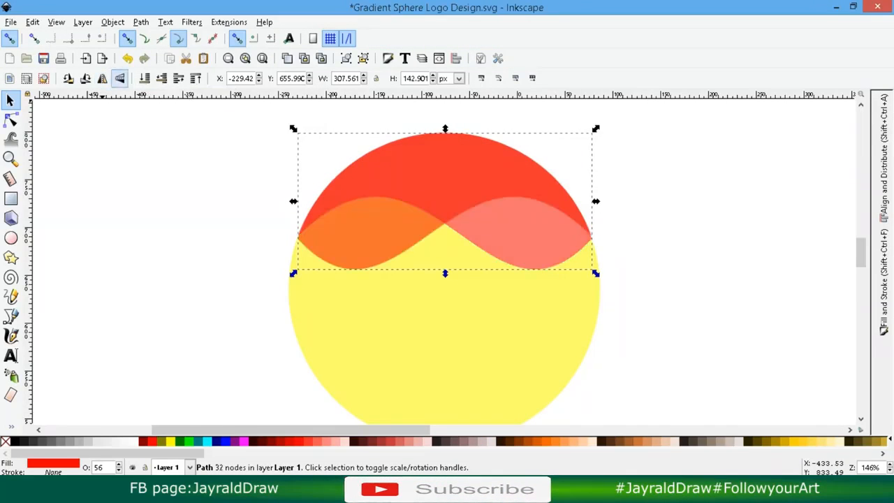
left_click(162, 78)
left_click(145, 79)
left_click(178, 78)
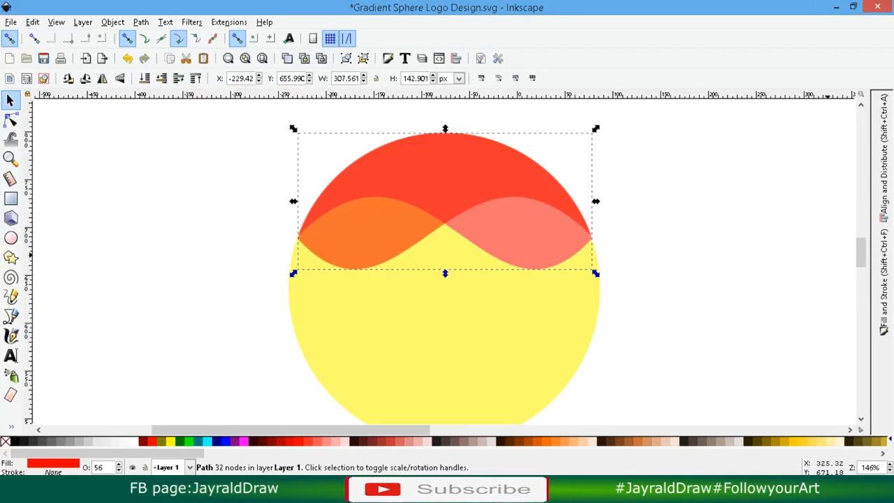
Set the opacity of both the mirrored red piece and the original red piece to 100%
left_click(883, 279)
left_click_drag(803, 319, 864, 318)
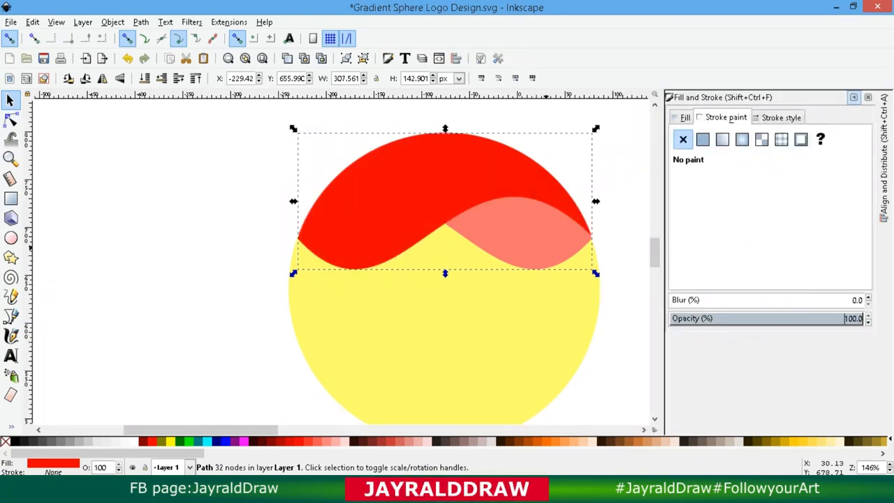
key("ctrl+z")
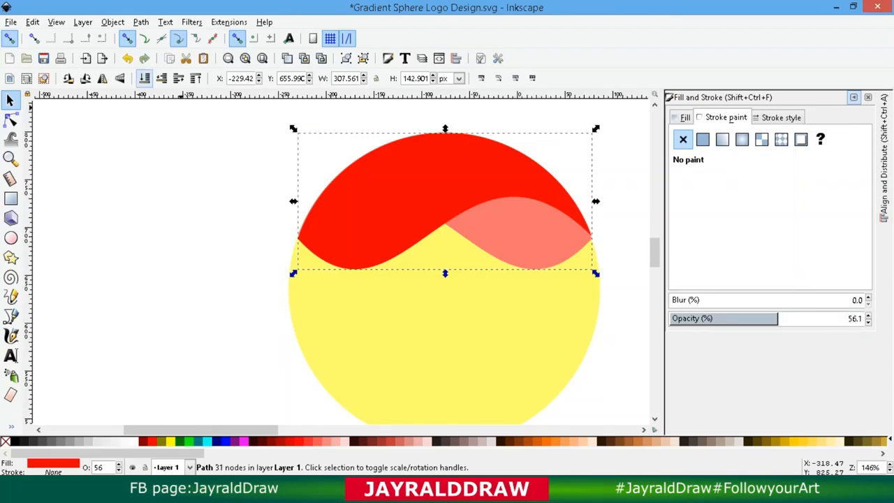
left_click(508, 174)
left_click(549, 247)
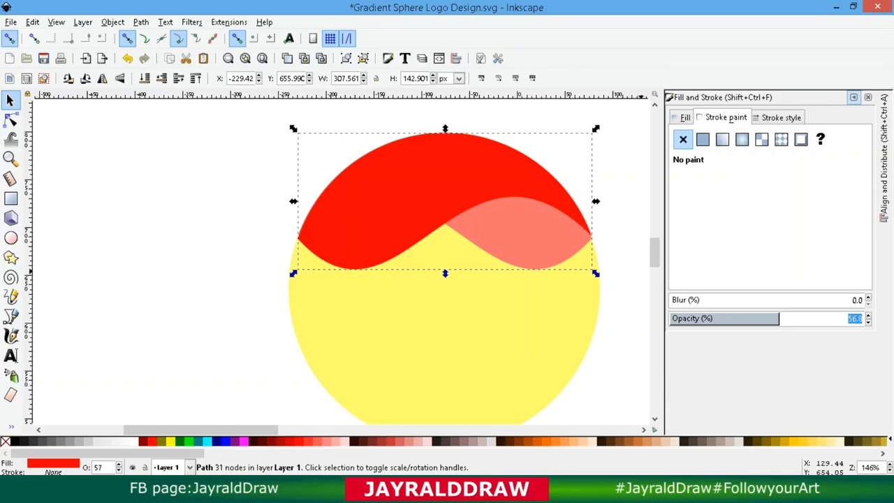
left_click_drag(779, 318, 848, 318)
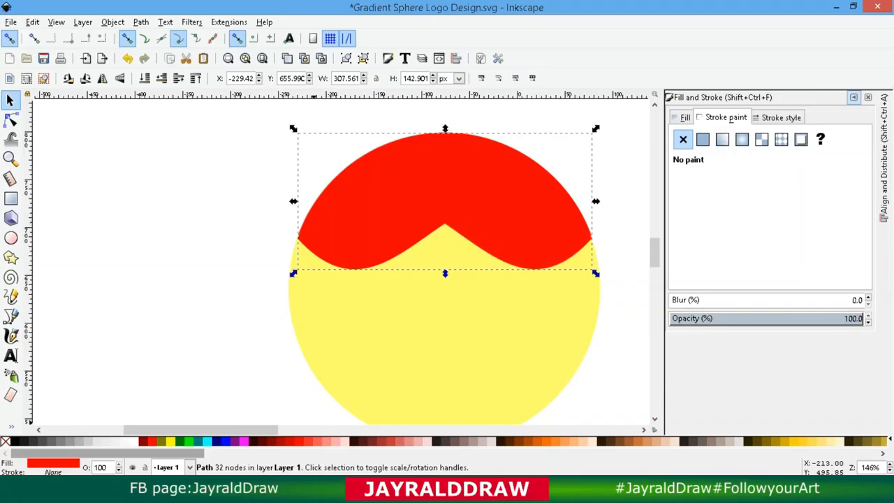
Fill the mirrored front wave piece with a blue-violet palette colour
left_click_drag(178, 453, 719, 453)
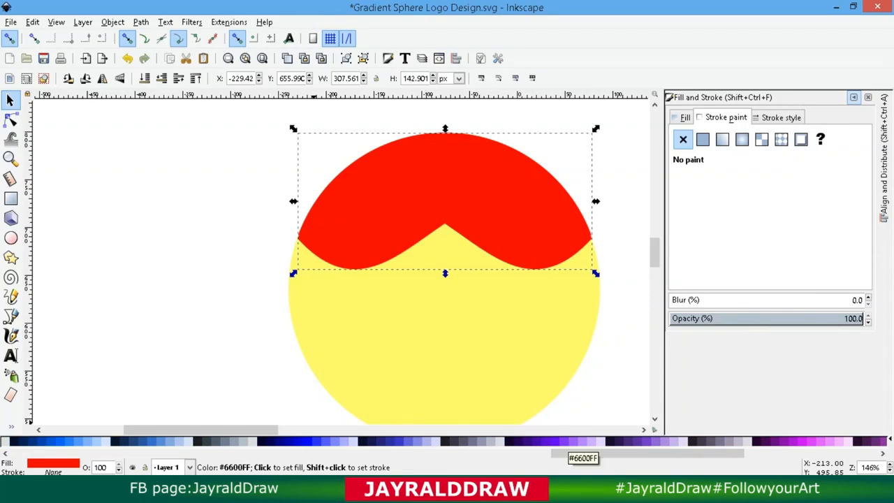
left_click(534, 377)
left_click(450, 199)
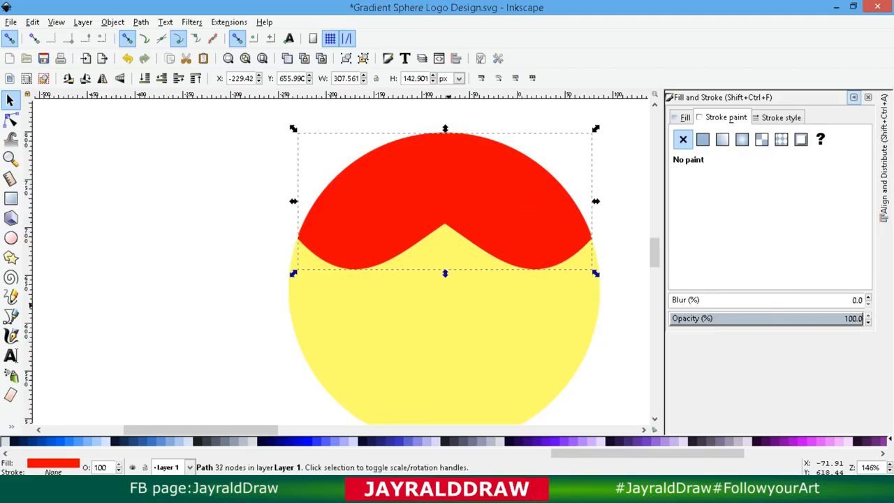
left_click(549, 441)
Fill the back wave piece with bright purple and the mirrored front piece with very dark purple
left_click(530, 239)
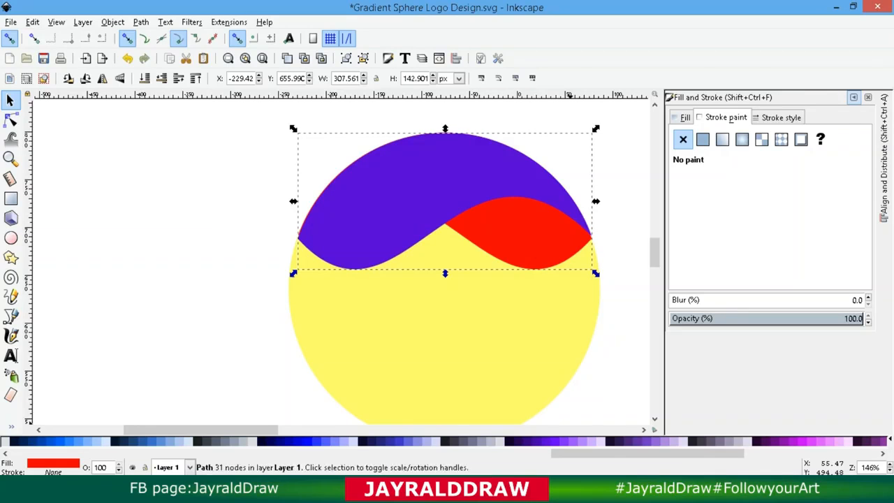
left_click(792, 441)
left_click_drag(722, 453, 746, 453)
left_click(419, 199)
left_click(734, 441)
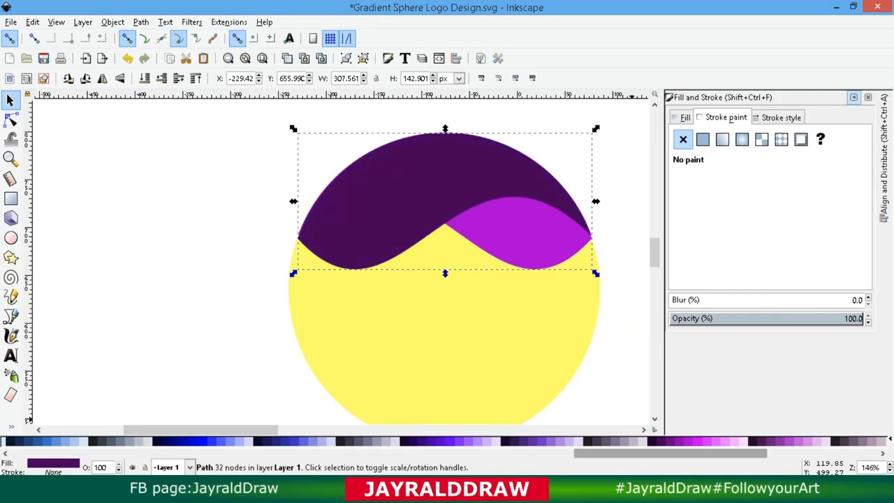
Fill the back wave piece with dark purple and the mirrored front piece with bright purple
left_click(666, 441)
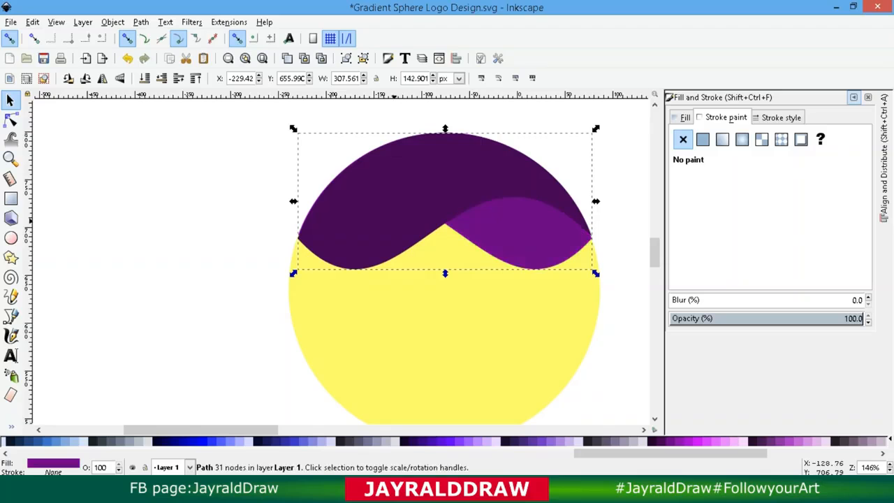
left_click(500, 178)
left_click(684, 441)
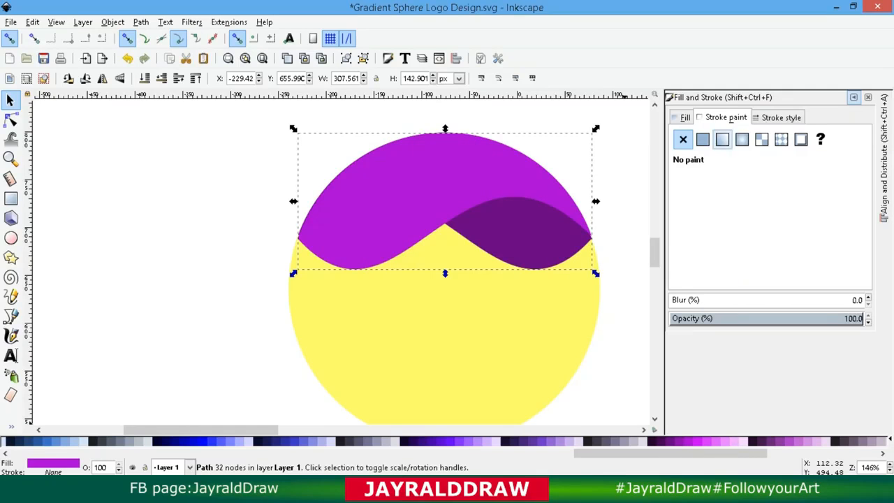
Apply a radial gradient to the bright purple piece's stroke and set its centre stop to white with lightness 255
left_click(741, 139)
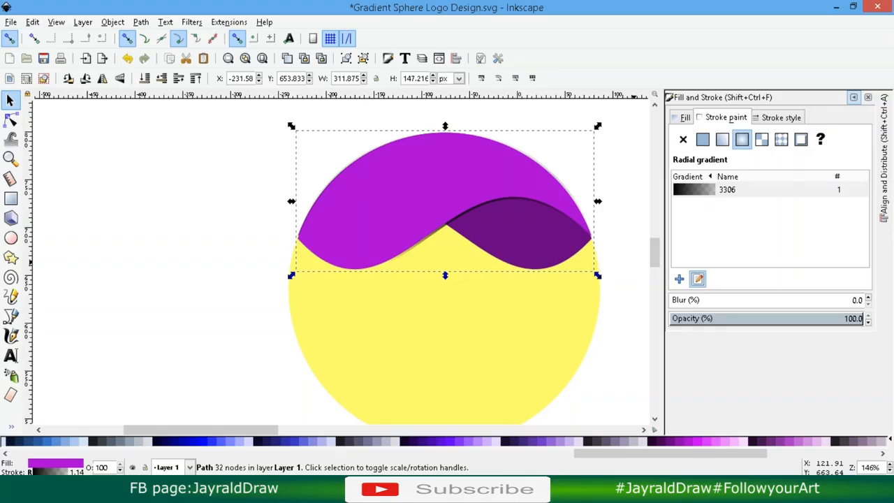
key("g")
left_click(433, 198)
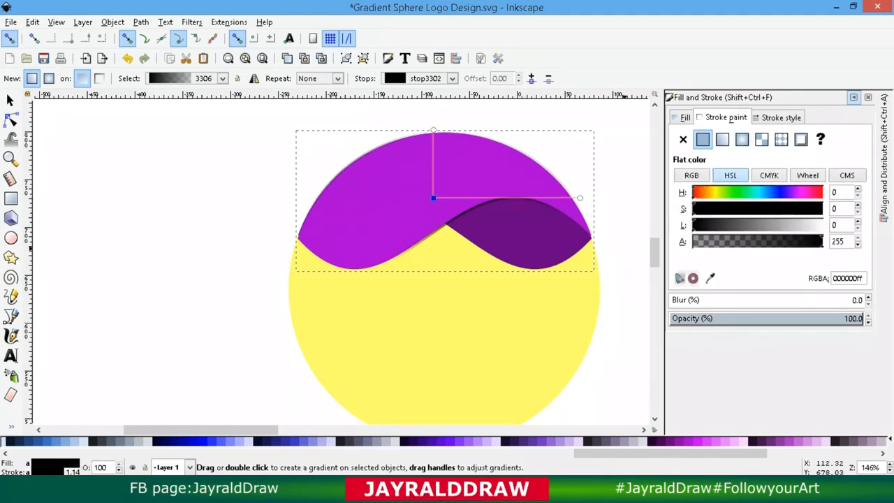
left_click_drag(812, 225, 825, 225)
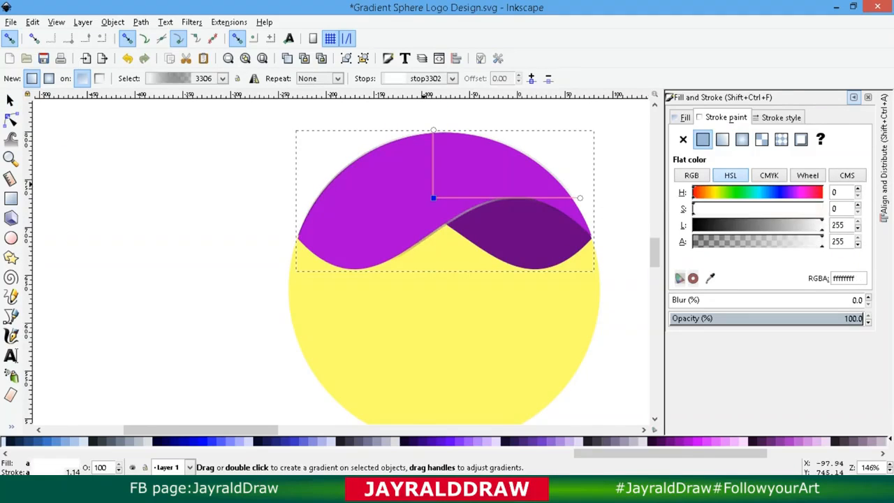
left_click(433, 129)
left_click(11, 101)
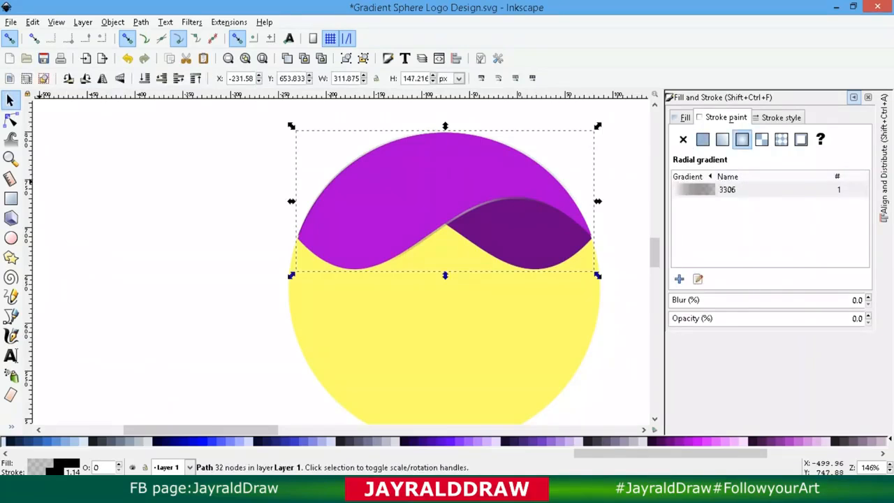
Centre the stroke's radial gradient in the upper middle of the bright purple piece and colour its outer stop #CC00FF with zero opacity
left_click(11, 120)
left_click(11, 102)
left_click(140, 22)
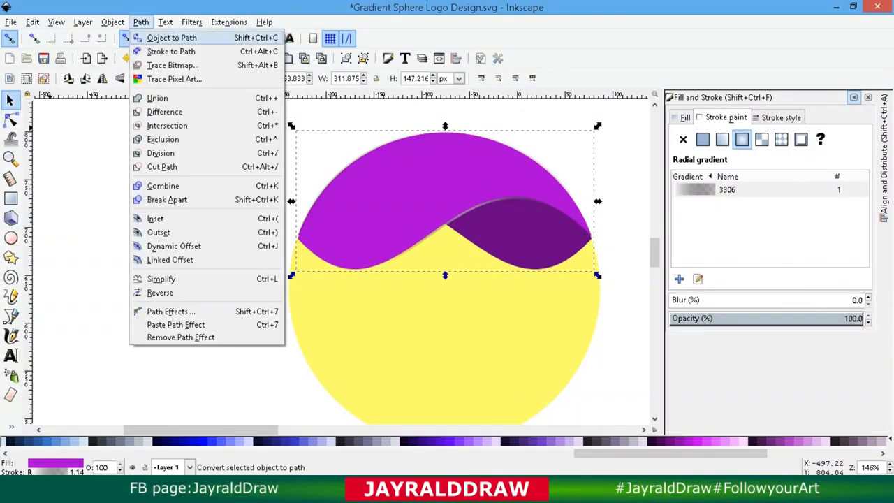
left_click(163, 33)
left_click(698, 278)
left_click_drag(433, 197, 417, 188)
left_click(417, 120)
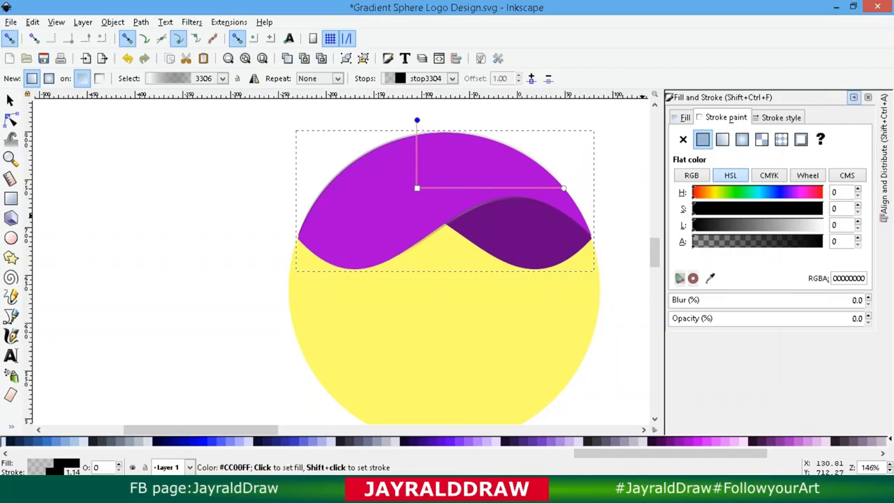
left_click(697, 441)
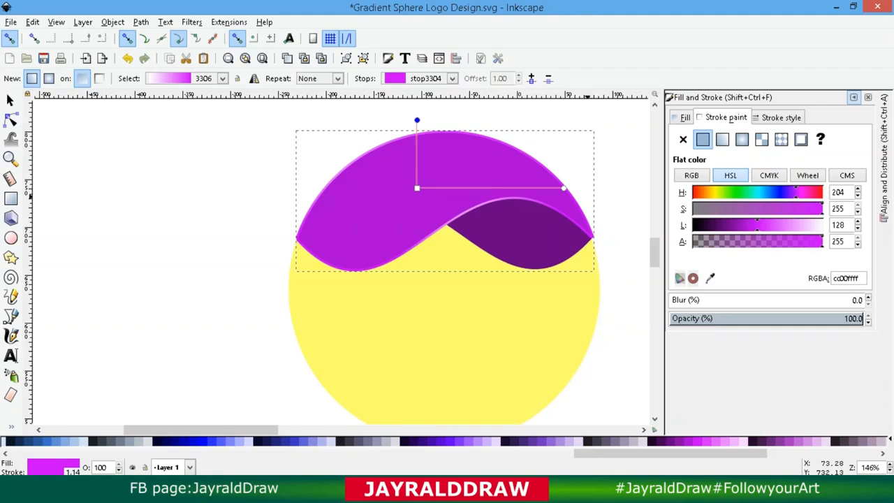
left_click_drag(565, 188, 571, 187)
left_click(682, 140)
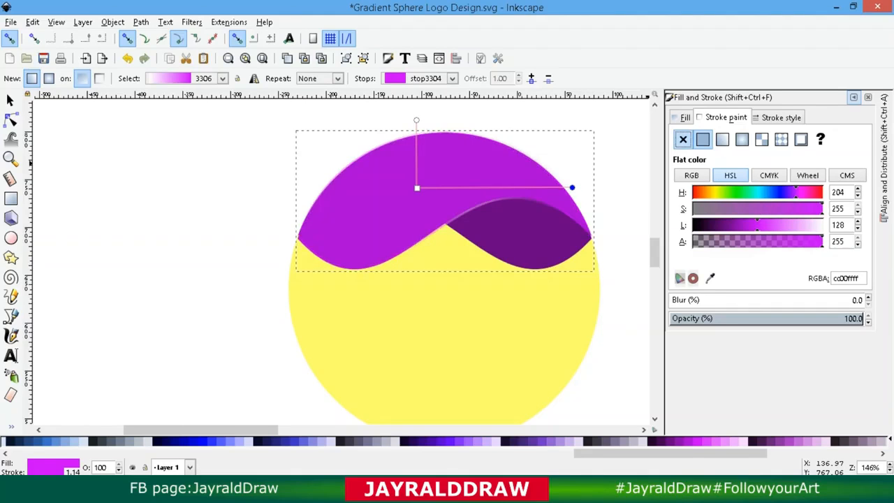
Apply a radial gradient to the piece's fill, centre it near the wave crossing, and move the stroke gradient's centre onto the lower wave edge
left_click(684, 117)
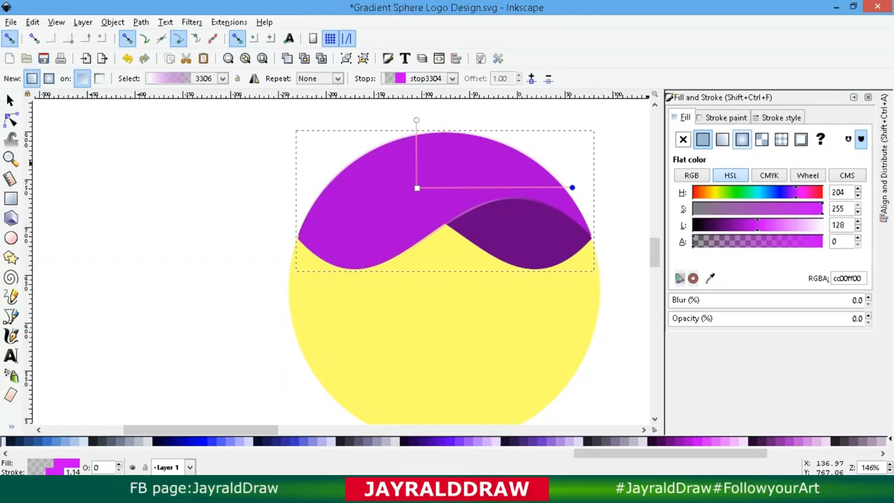
left_click(741, 139)
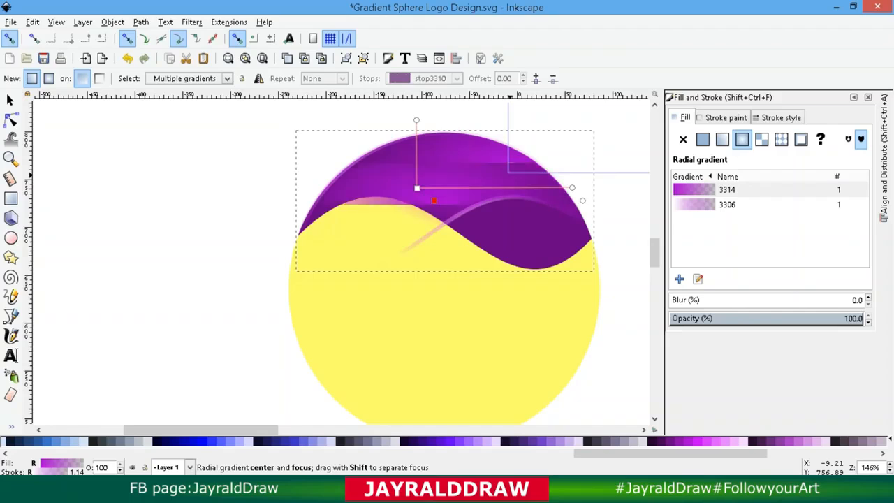
left_click_drag(417, 188, 431, 210)
left_click_drag(526, 129, 417, 242)
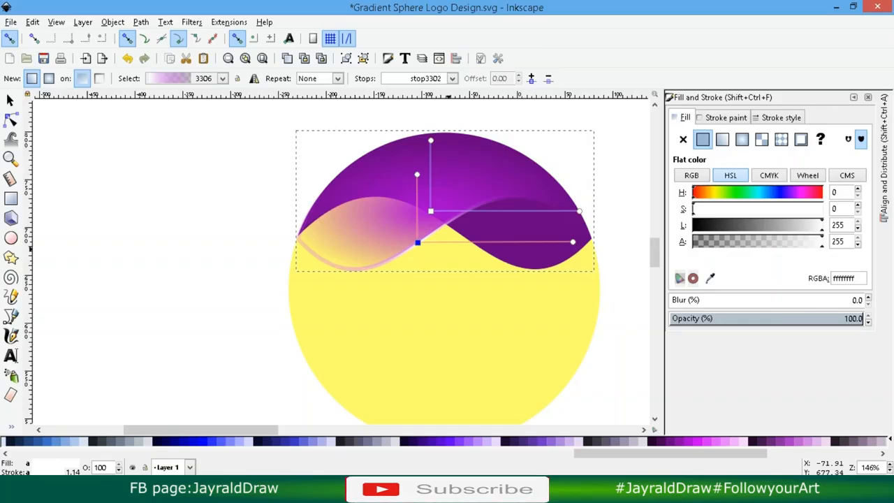
left_click_drag(417, 243, 400, 256)
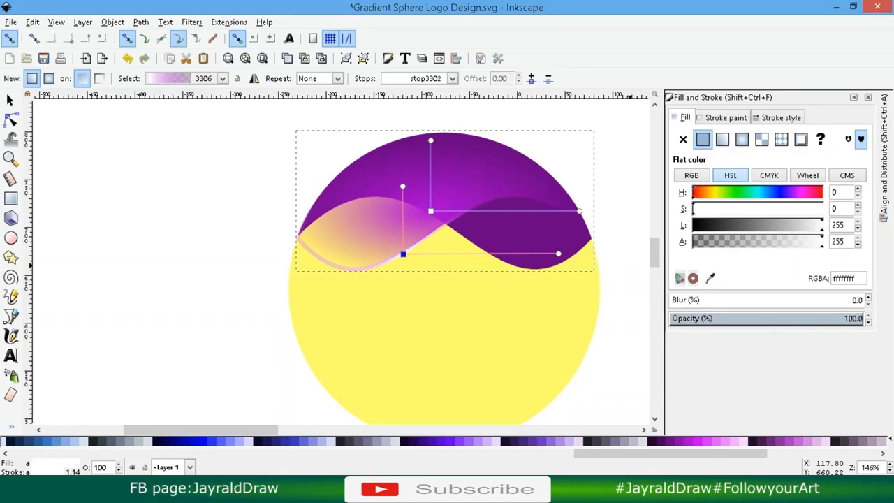
Set the fill gradient's centre stop to lightness 242 and adjust the lightness of its outer stop
left_click(430, 210)
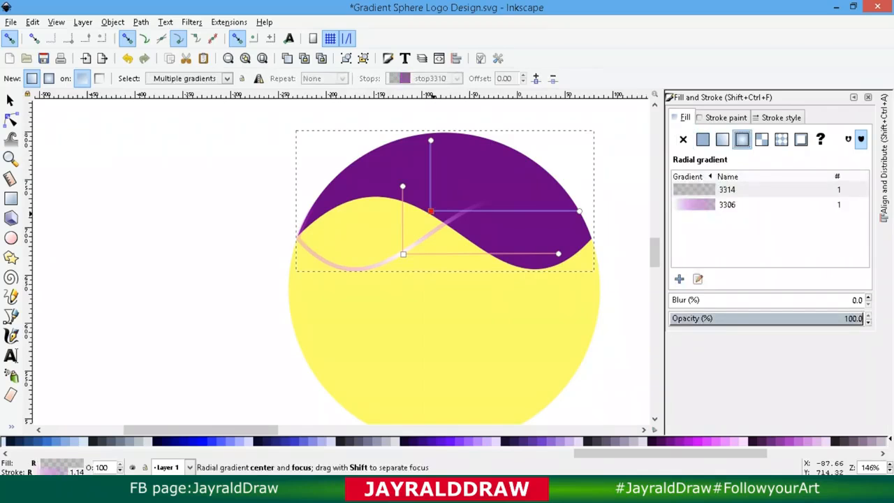
key("s")
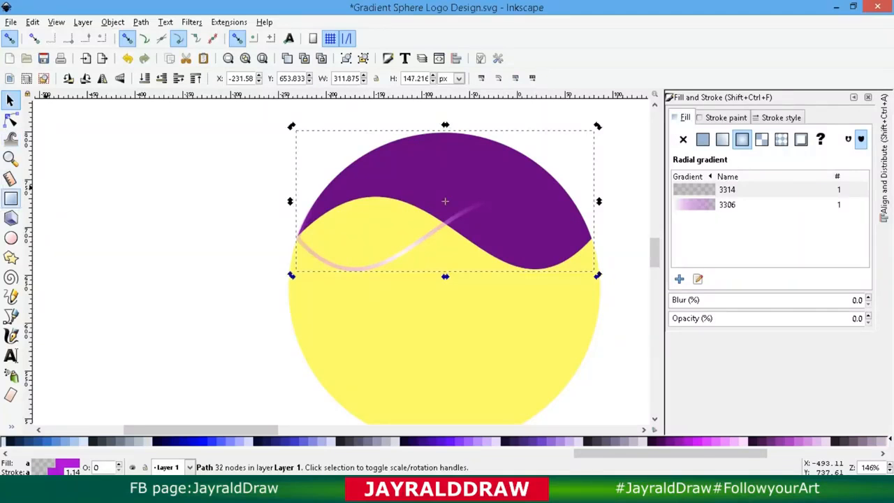
key("g")
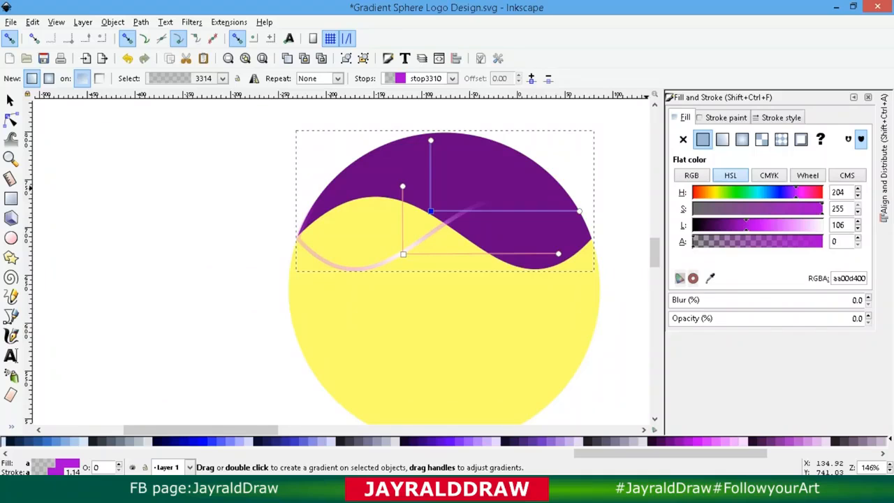
left_click(814, 224)
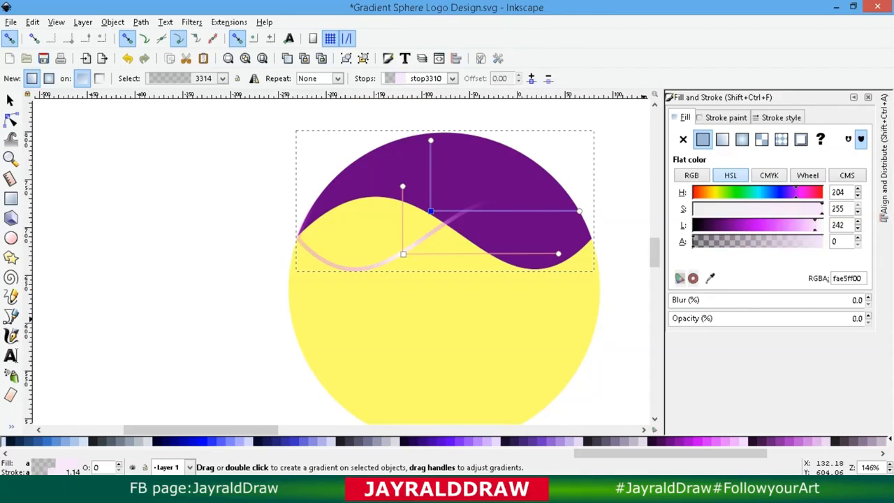
left_click(430, 140)
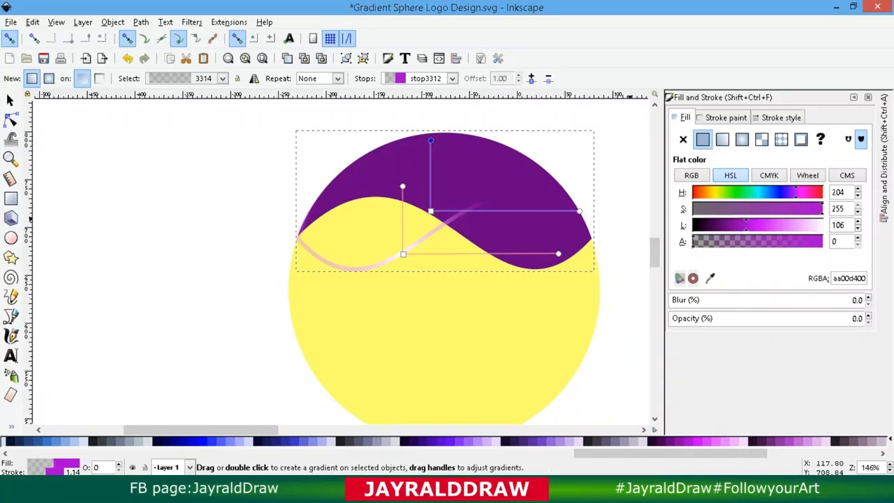
left_click(756, 225)
left_click(742, 140)
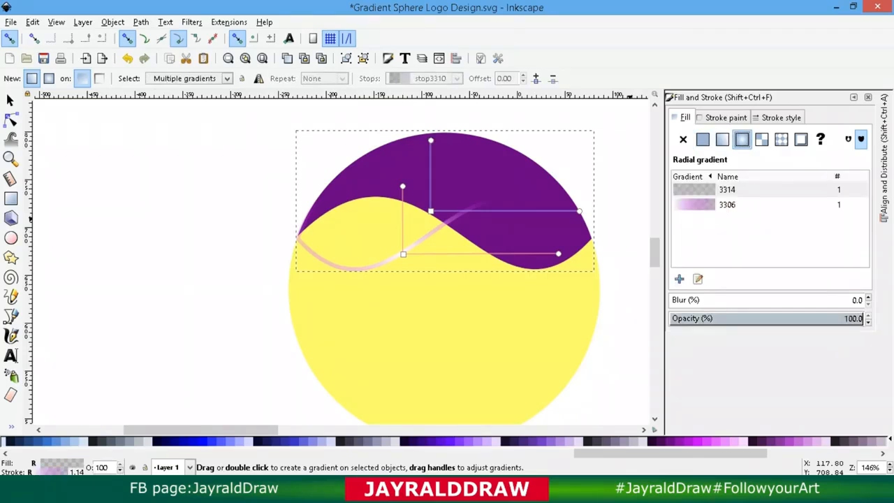
Assign gradient 3306 to the piece's fill, shift its centre closer to the wave crossing, and extend its vertical radius beyond the circle's top
left_click(727, 204)
left_click(697, 279)
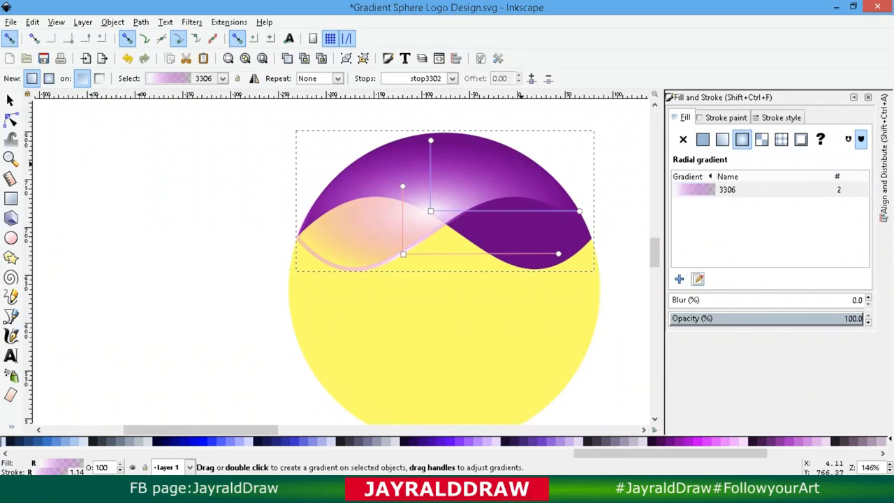
mouse_move(430, 210)
left_mouse_down()
mouse_move(437, 194)
mouse_move(437, 218)
left_mouse_up()
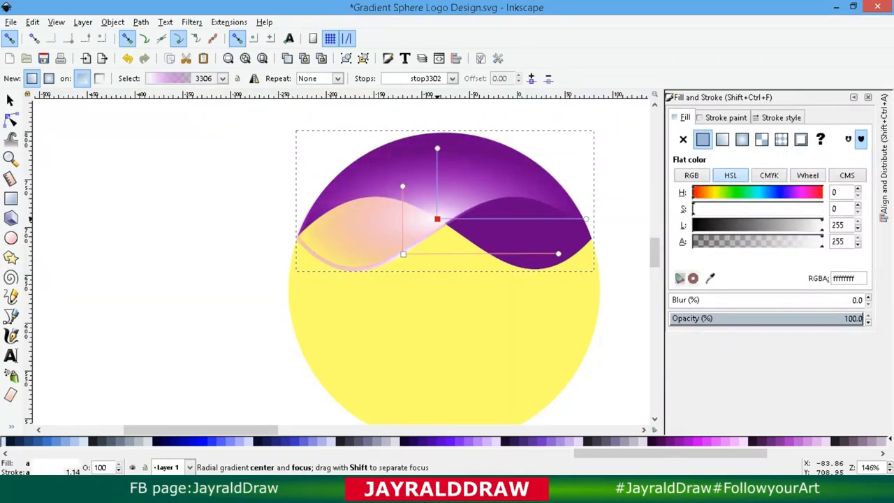
left_click_drag(437, 149, 433, 121)
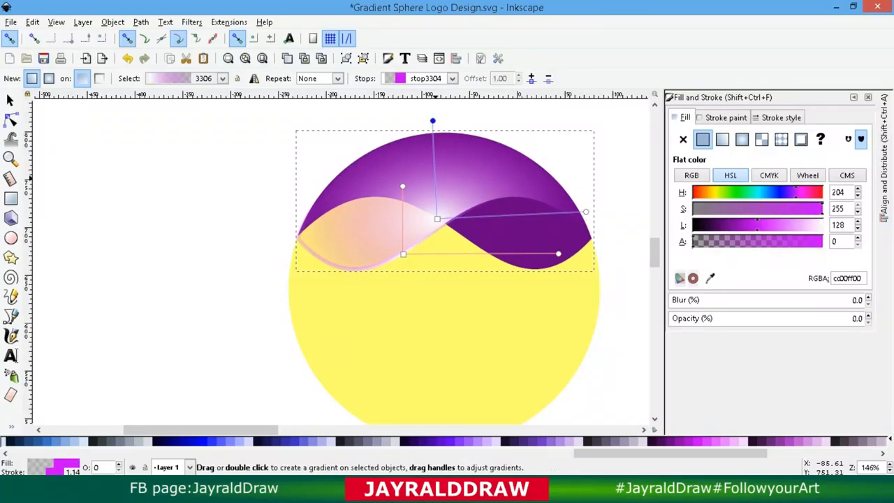
Add two intermediate stops to the fill gradient, make its outer stop white, and pull the vertical radius back to the circle's top edge
double_click(433, 141)
double_click(435, 177)
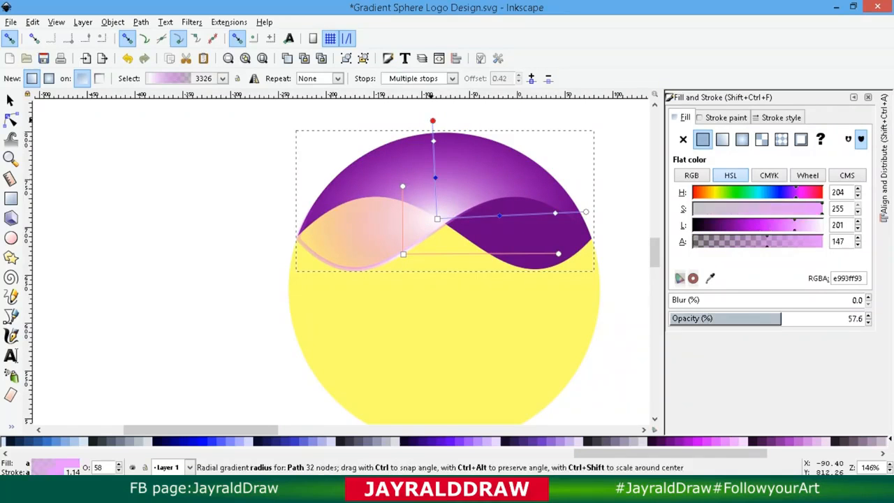
left_click(433, 121)
left_click(42, 453)
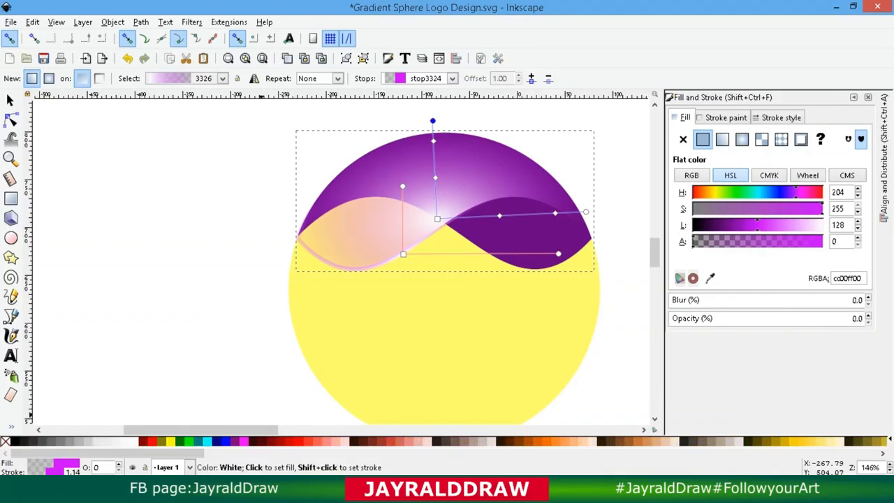
left_click(134, 441)
left_click_drag(433, 120, 427, 133)
Colour the fill gradient's outer intermediate stop dark purple #660080
left_click(429, 150)
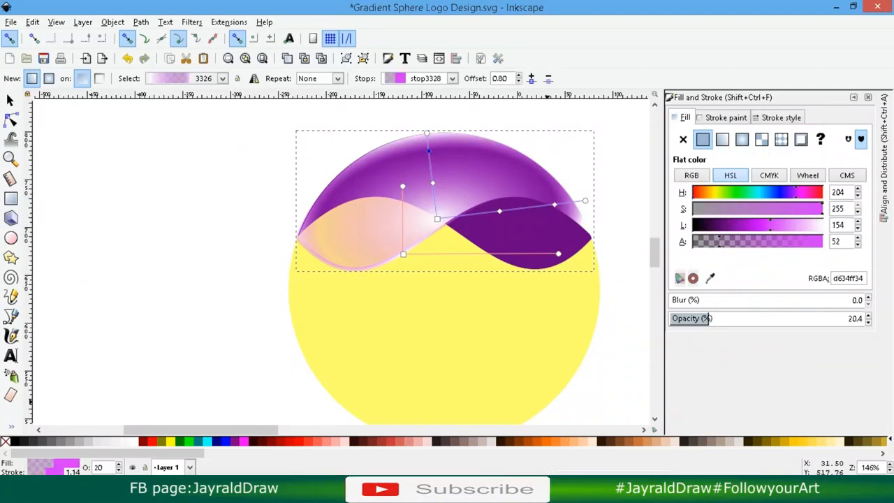
left_click(687, 453)
left_click_drag(726, 453, 688, 453)
left_click(542, 441)
left_click(583, 441)
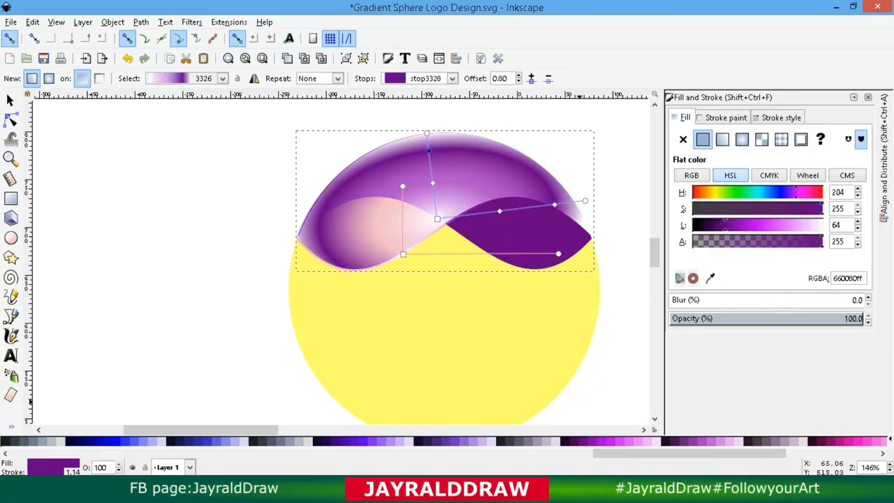
Colour the fill gradient's inner intermediate stop #8800AA and raise its lightness to a bright magenta-purple
left_click(433, 183)
left_click(605, 441)
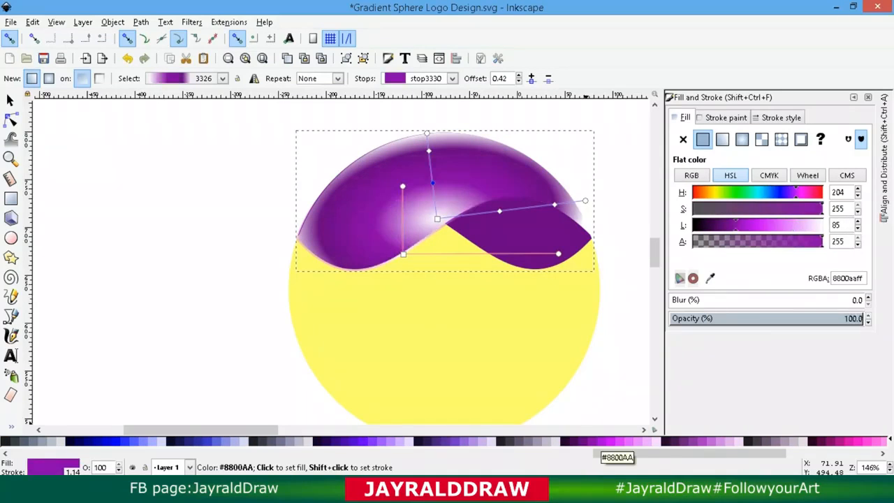
left_click(429, 150)
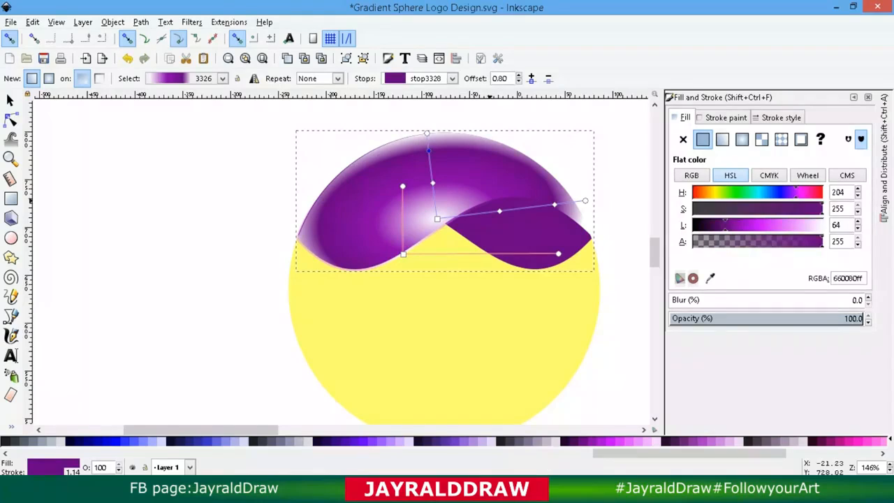
left_click(433, 183)
left_click_drag(735, 225, 770, 225)
Move the fill gradient's centre just below the wave crossing and stretch its radii to the circle's top and just beyond its side
left_click_drag(585, 200, 606, 220)
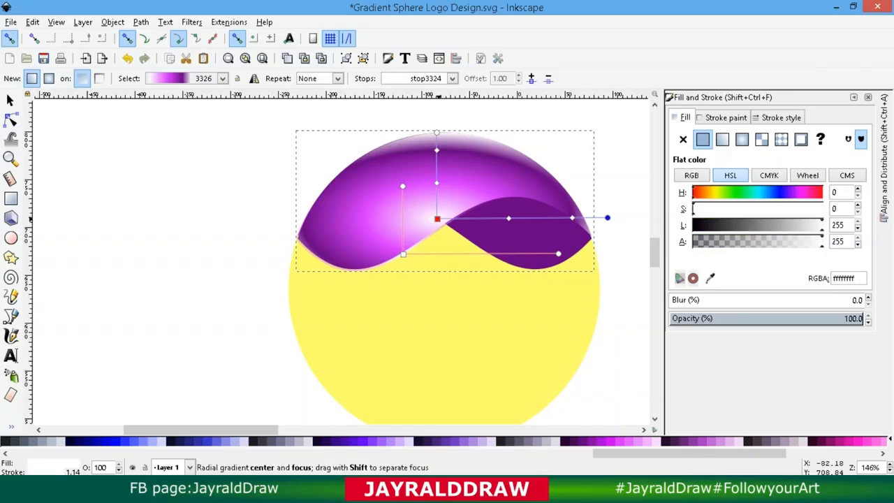
left_click_drag(437, 218, 450, 229)
left_click_drag(450, 144, 445, 133)
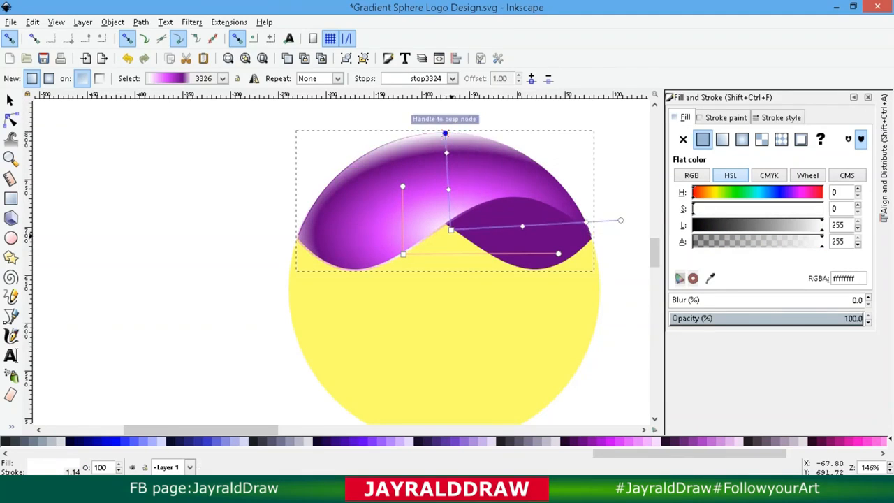
left_click_drag(450, 229, 442, 251)
left_click_drag(436, 155, 444, 133)
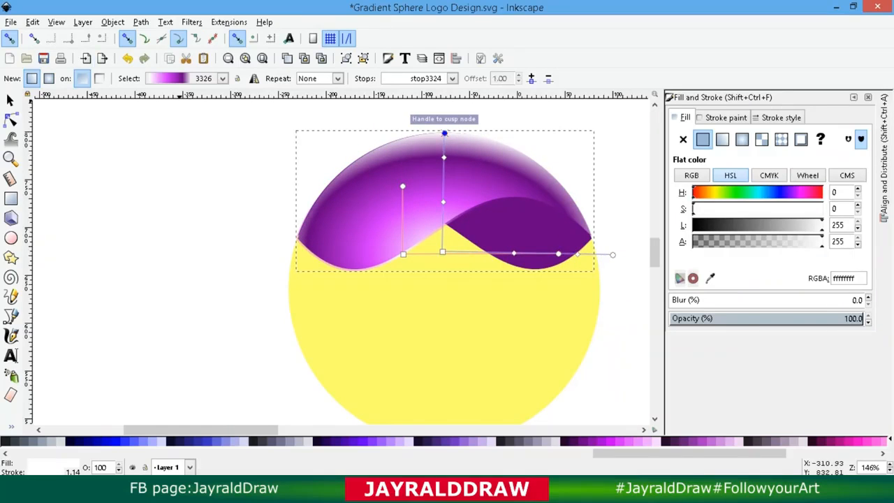
left_click_drag(441, 251, 451, 252)
left_click_drag(620, 254, 609, 249)
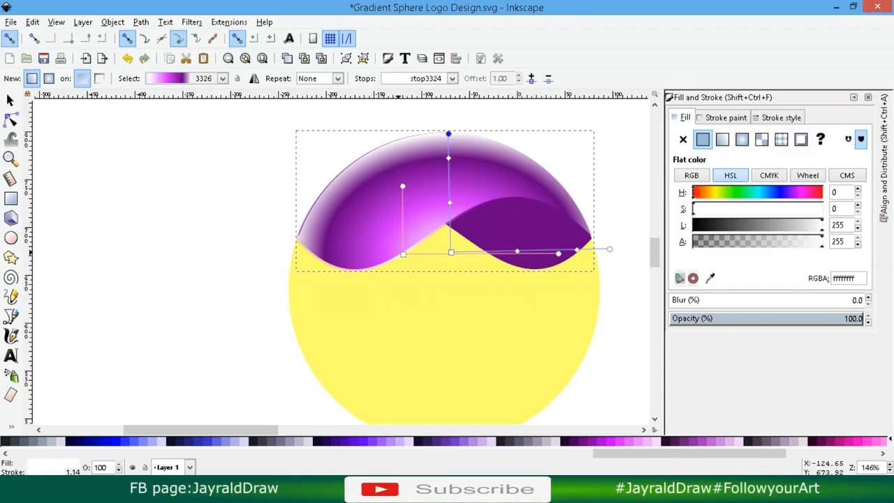
Colour the stroke gradient's centre stop very dark purple #22002B and add an intermediate stop coloured pale lilac #F6D5FF
key("Escape")
left_click(403, 253)
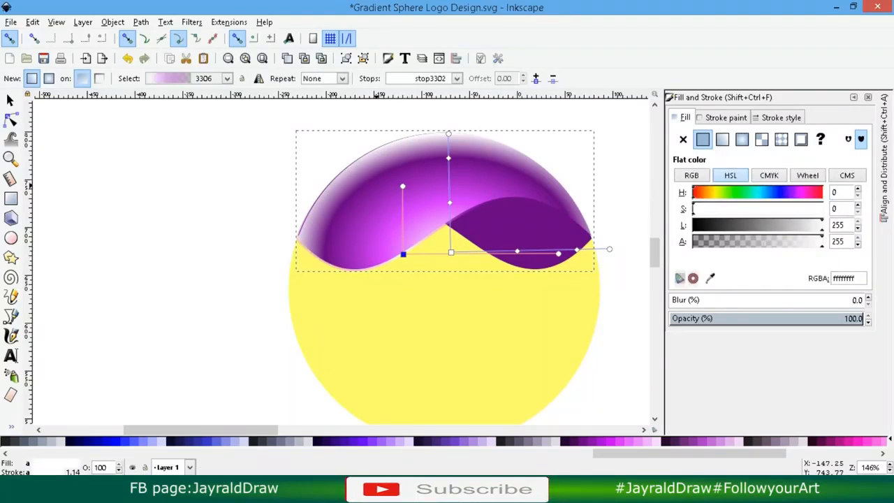
left_click(560, 442)
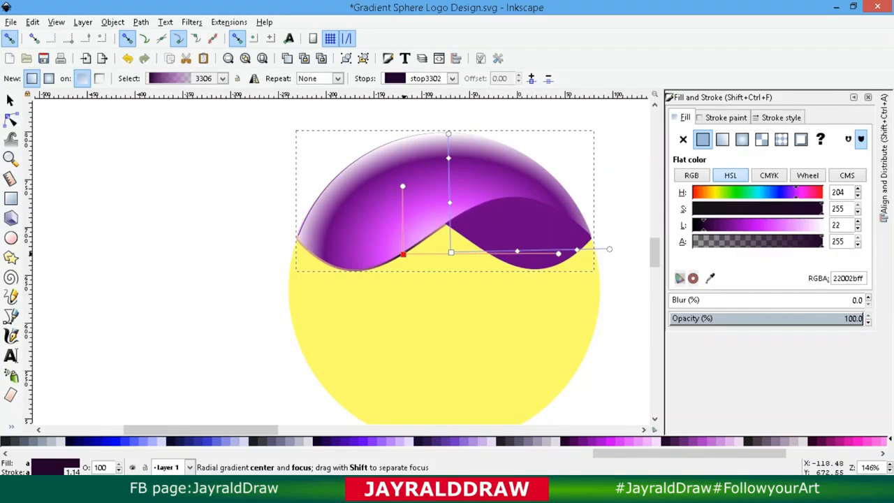
double_click(417, 254)
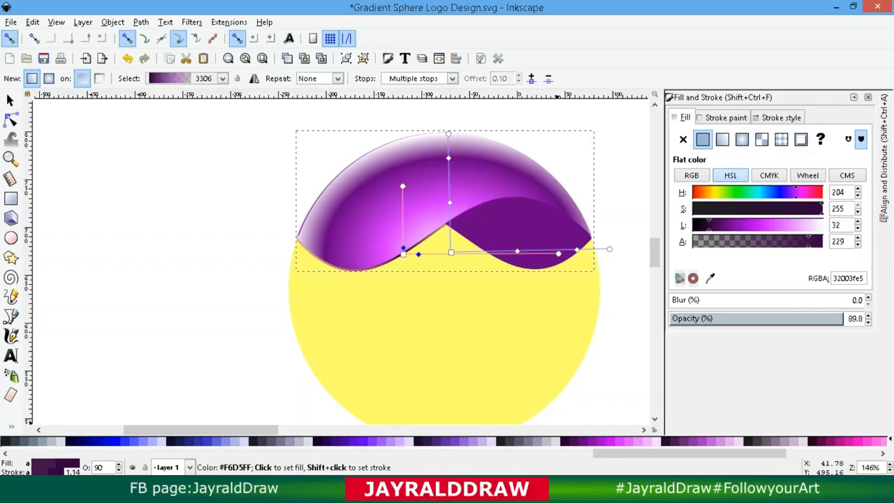
left_click(641, 441)
Move the stroke gradient's centre just below the wave edge and colour its outer stop pale lilac #F6D5FF
left_click_drag(402, 253, 372, 266)
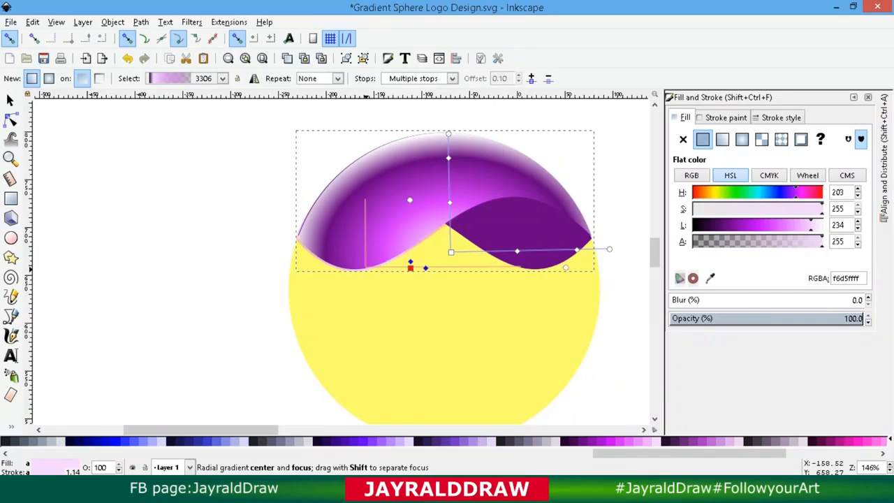
left_click(410, 267)
left_click(409, 200)
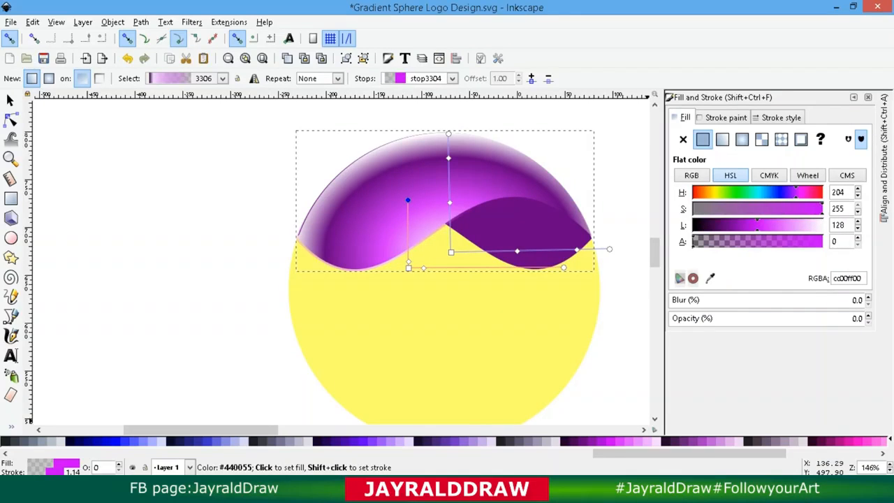
left_click(573, 442)
left_click(641, 442)
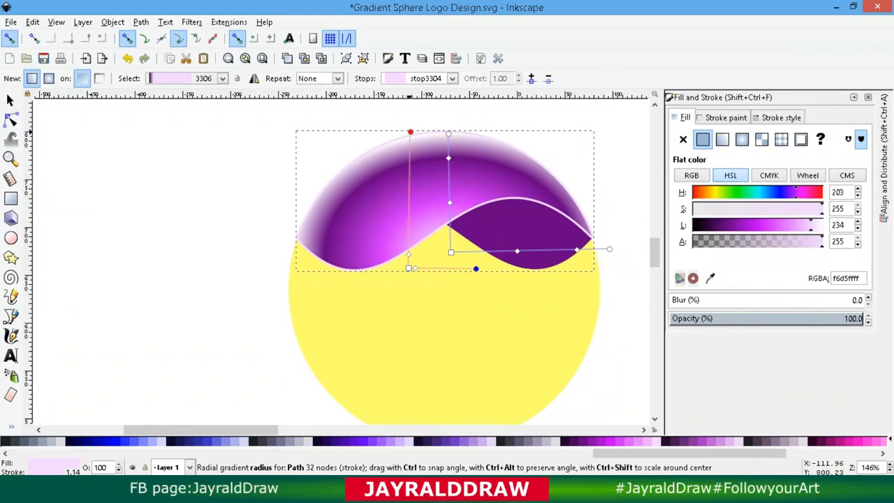
Move the stroke gradient's centre to the lowest part of the wave's left lobe and tilt its long radius towards the circle's top
left_click(407, 268)
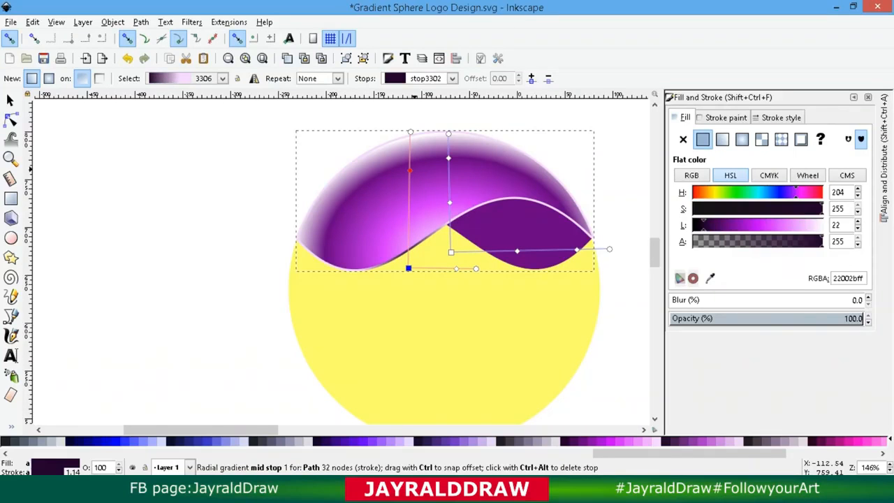
left_click(410, 169)
left_click_drag(408, 268, 336, 271)
left_click_drag(339, 134, 384, 135)
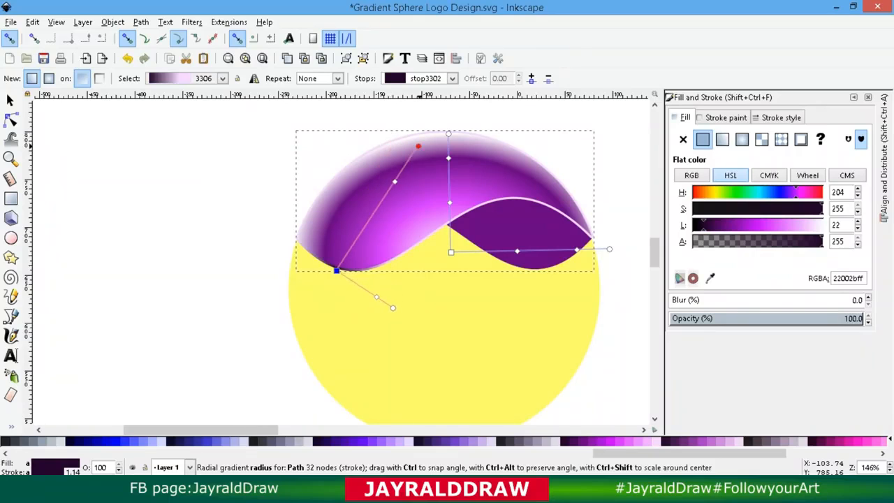
Shift the stroke gradient's centre slightly up the wave's left end and extend its long radius to the circle's top edge
left_click(418, 146)
left_click_drag(337, 270, 330, 267)
left_click_drag(412, 142, 427, 138)
Lighten the stroke gradient's outer stop to almost white, colour its middle stop #EBA2FF and lengthen its short radius slightly
left_click(399, 175)
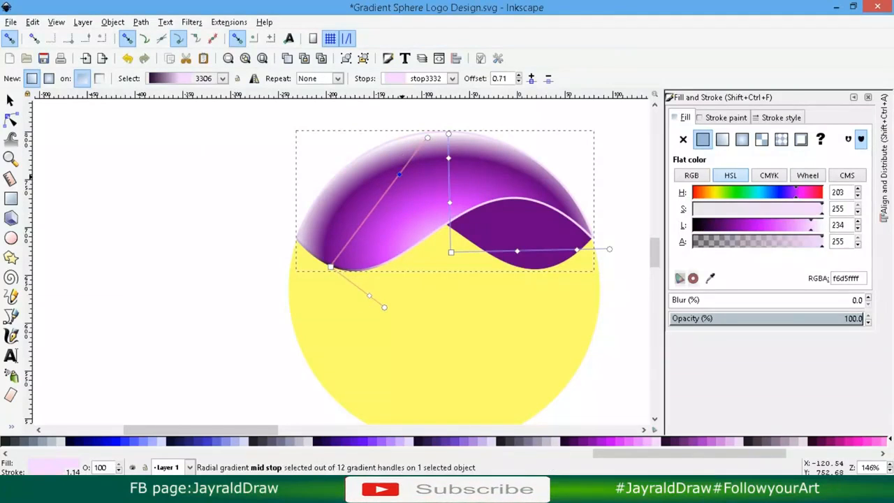
left_click(428, 138)
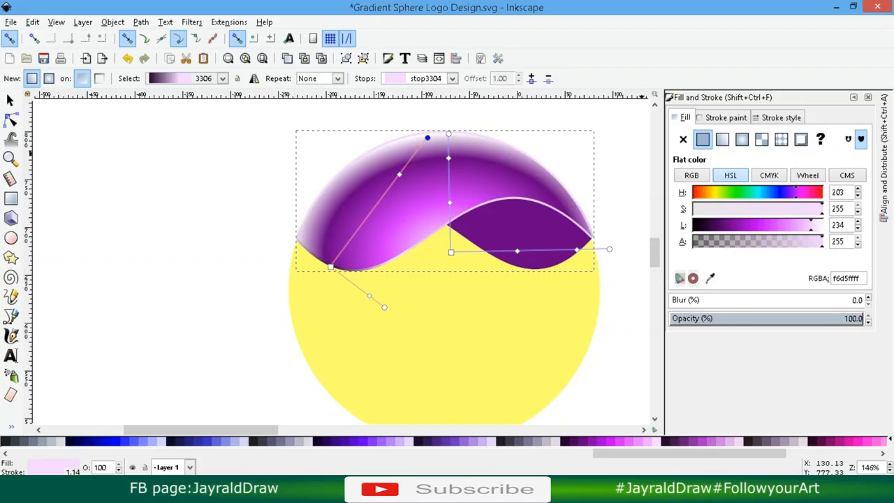
mouse_move(810, 225)
left_mouse_down()
mouse_move(800, 225)
mouse_move(820, 225)
left_mouse_up()
left_click(399, 173)
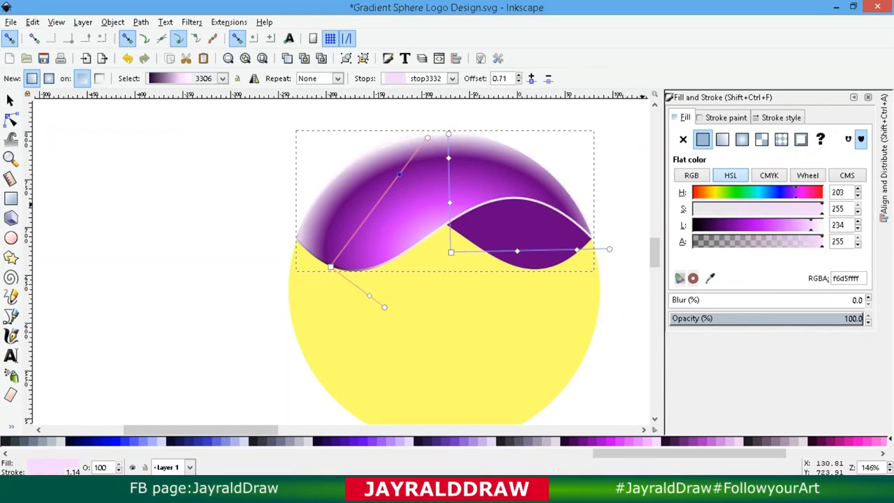
left_click(798, 225)
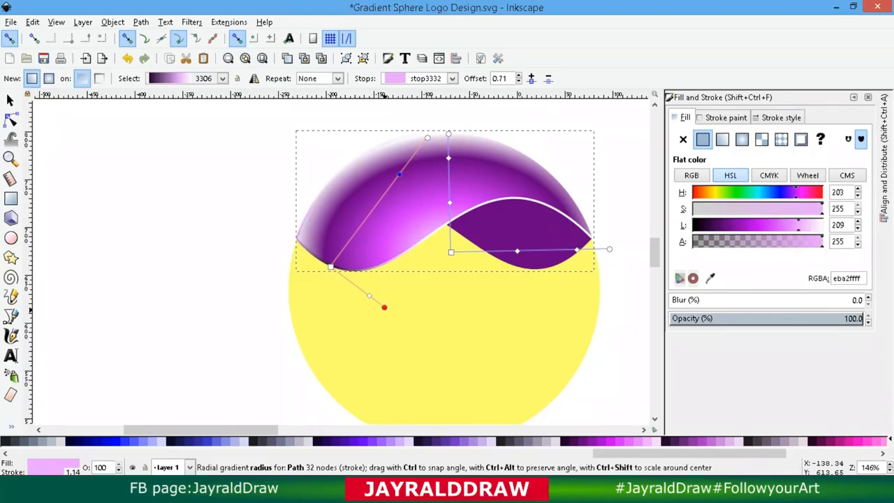
mouse_move(384, 306)
left_mouse_down()
mouse_move(395, 317)
mouse_move(384, 309)
left_mouse_up()
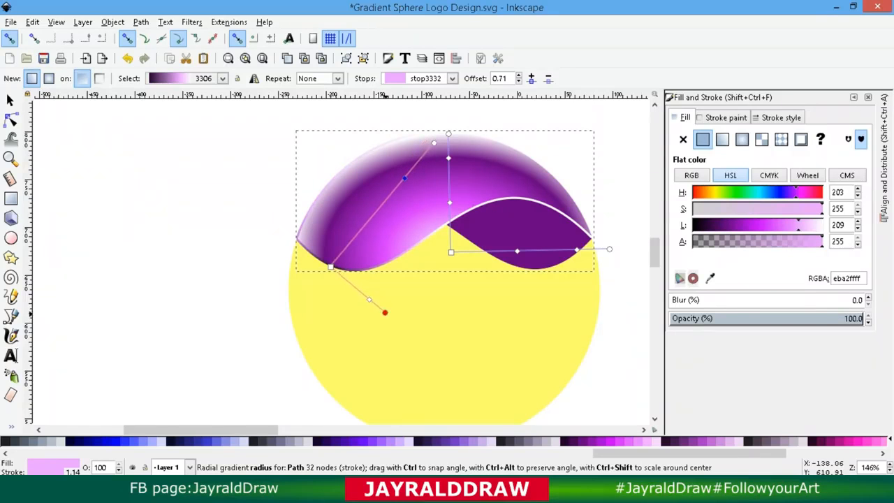
key("Escape")
Give the back wave piece a linear gradient fill running from just below the wave crest to the bottom of its lobe
key("s")
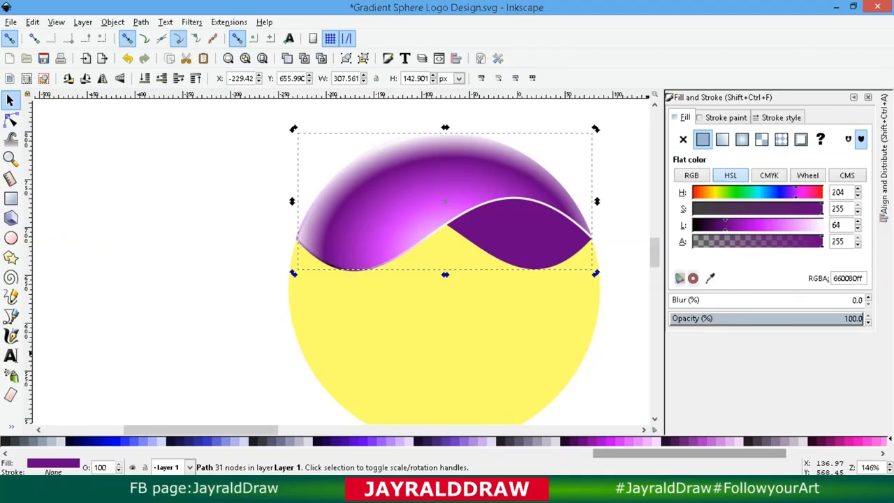
left_click(722, 139)
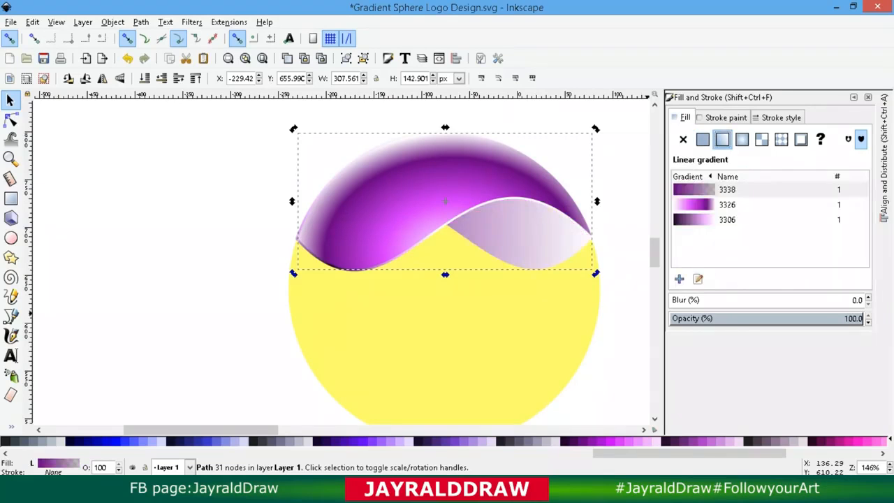
left_click(698, 278)
left_click_drag(529, 256, 539, 268)
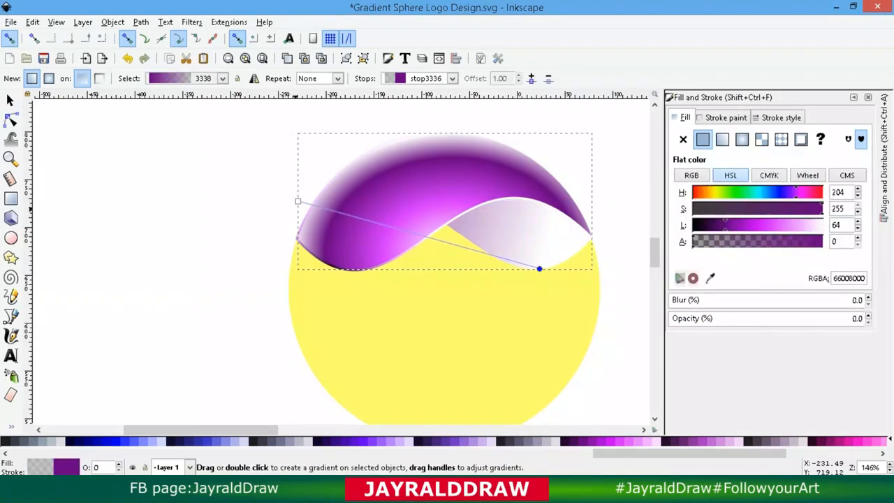
left_click_drag(297, 201, 516, 207)
Colour the linear gradient's start stop dark purple #4E0062 and its end stop fully opaque bright purple #D943FF
left_click(519, 207)
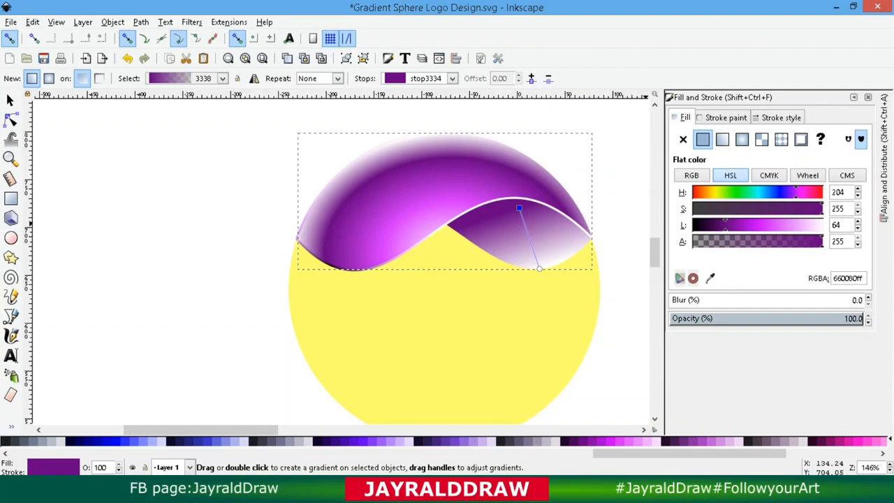
left_click(539, 268)
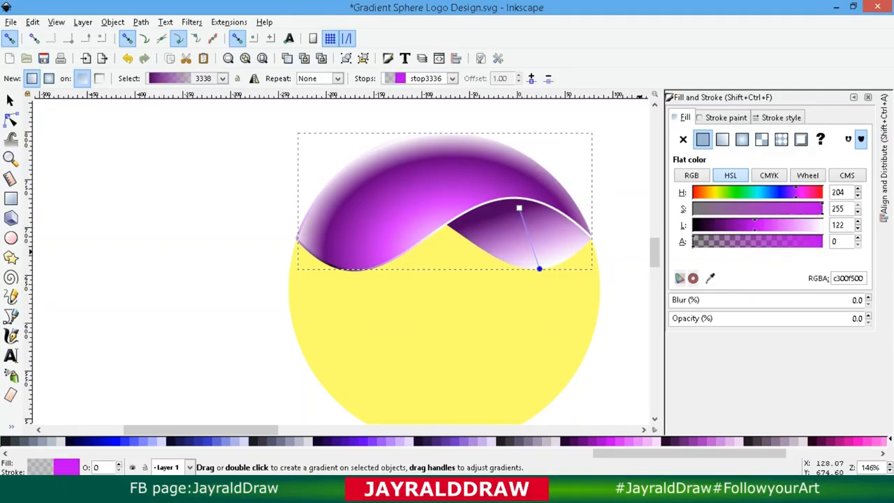
mouse_move(755, 224)
left_mouse_down()
mouse_move(763, 224)
mouse_move(741, 225)
left_mouse_up()
left_click_drag(747, 319, 866, 319)
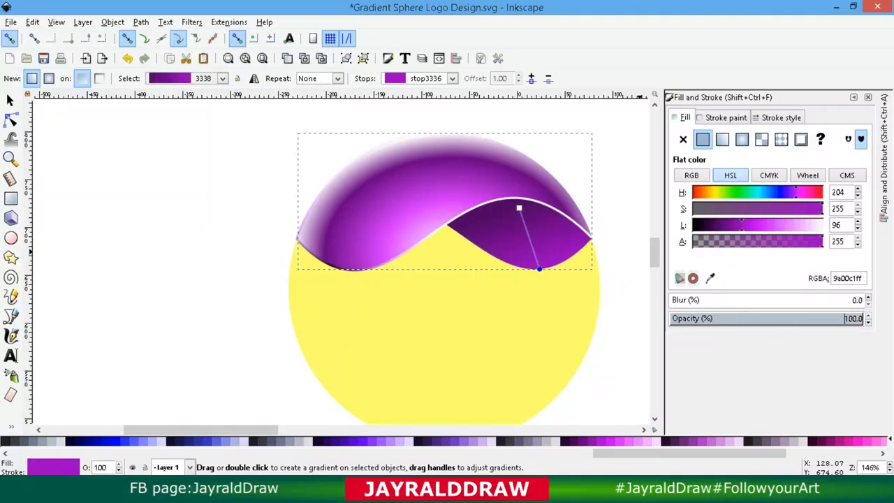
left_click_drag(741, 225, 774, 225)
Nudge both ends of the back piece's linear gradient slightly towards the circle's outer side
mouse_move(518, 207)
left_mouse_down()
mouse_move(528, 199)
mouse_move(516, 209)
mouse_move(530, 222)
mouse_move(524, 210)
left_mouse_up()
left_click(528, 198)
left_click_drag(539, 268, 547, 269)
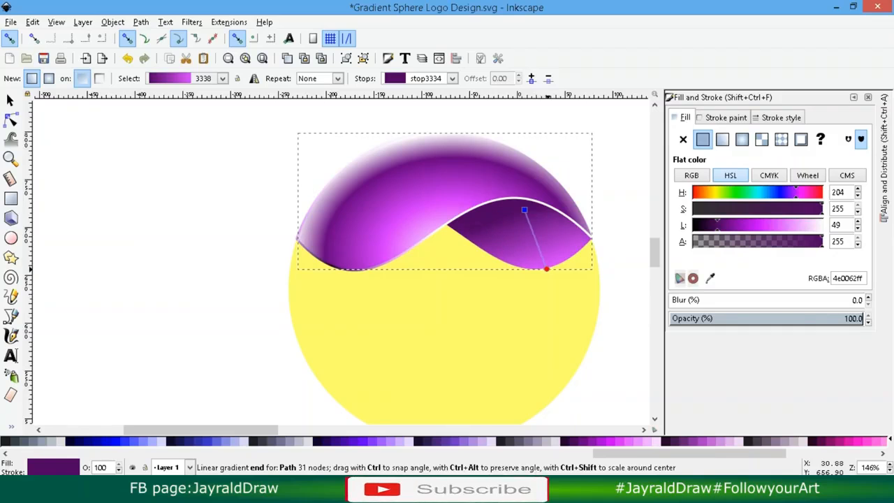
left_click(547, 269)
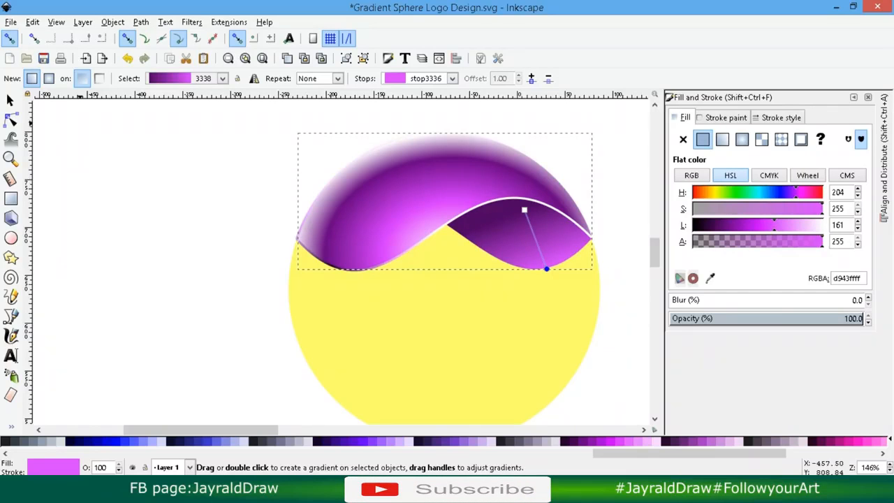
key("s")
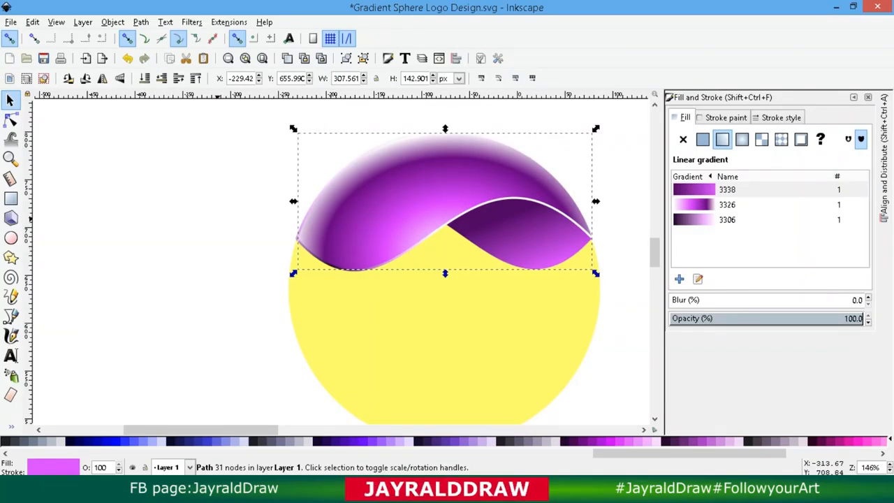
Duplicate the back wave piece and the front wave piece in place
right_click(500, 226)
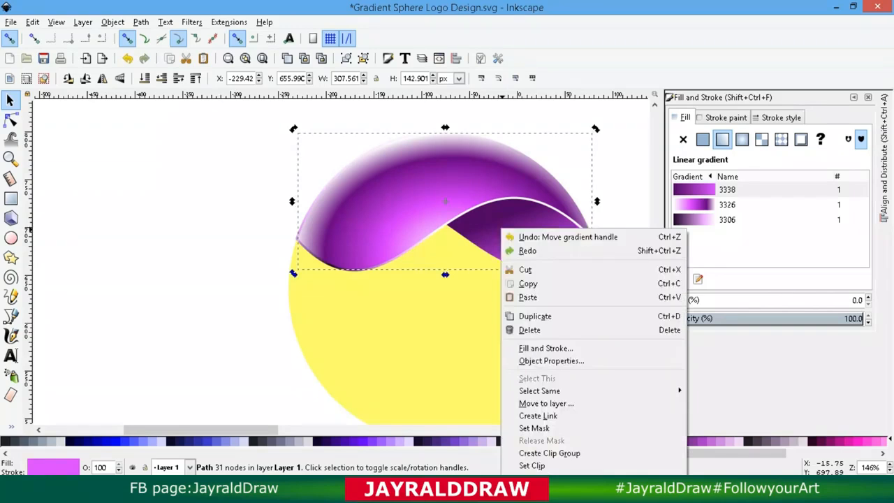
left_click(519, 313)
key("h")
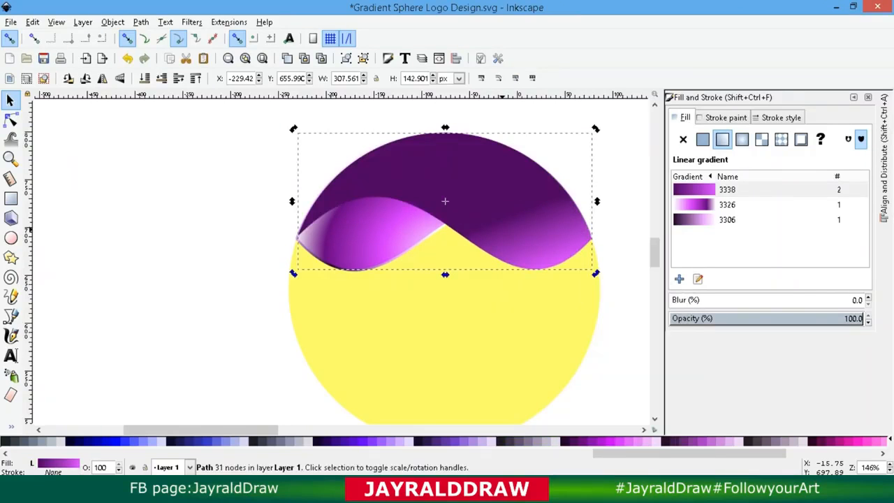
right_click(393, 220)
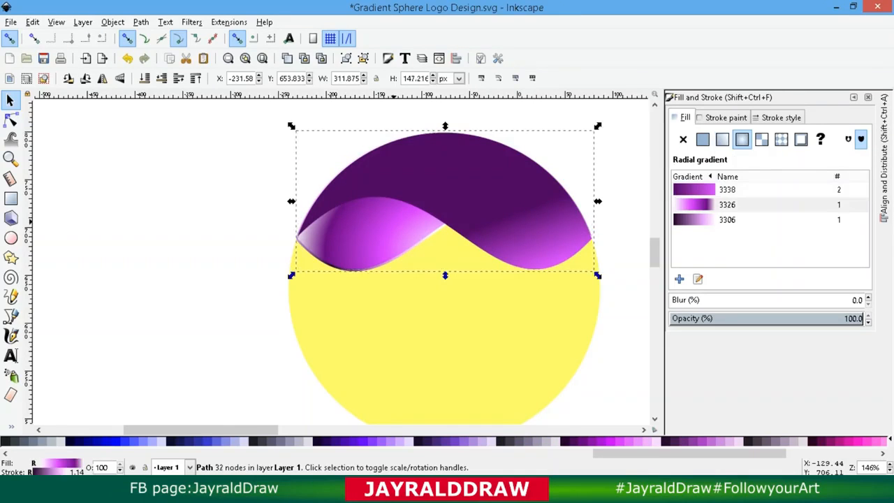
left_click(422, 308)
Subtract the front piece's copy from the back piece's copy and move the remainder out to the left of the circle
left_click(546, 245, "shift")
left_click(140, 22)
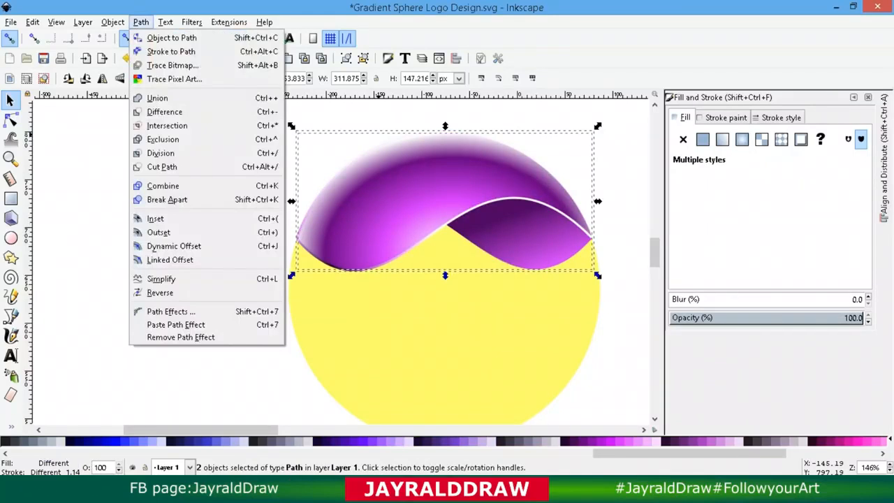
left_click(159, 111)
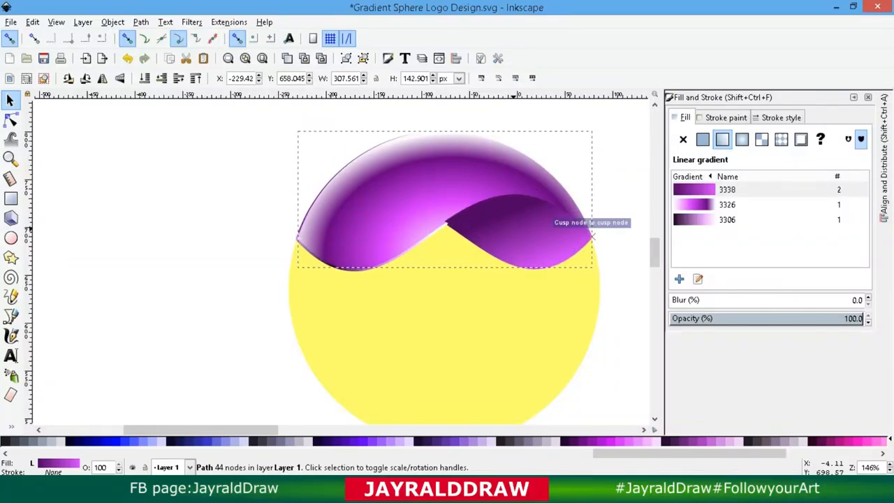
left_click_drag(513, 231, 294, 250)
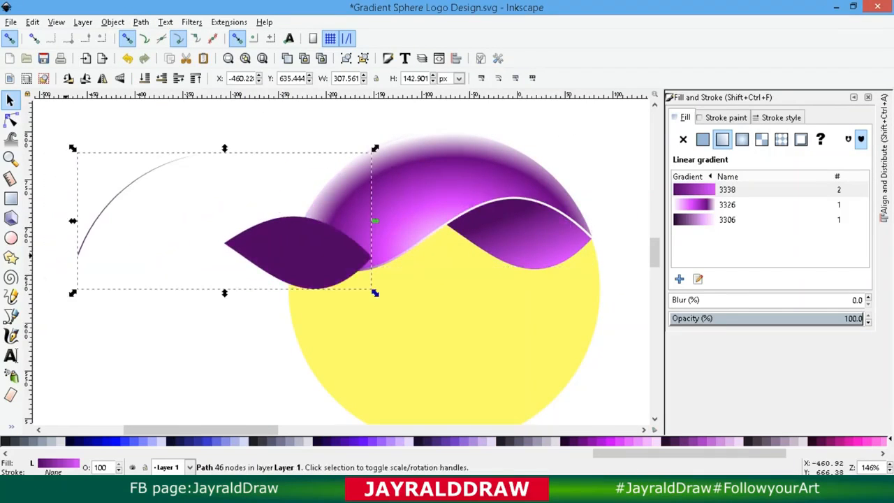
left_click_drag(77, 255, 75, 234)
Draw a closed Bezier outline around the thin leftover arc beside the lens-shaped piece
left_click(11, 198)
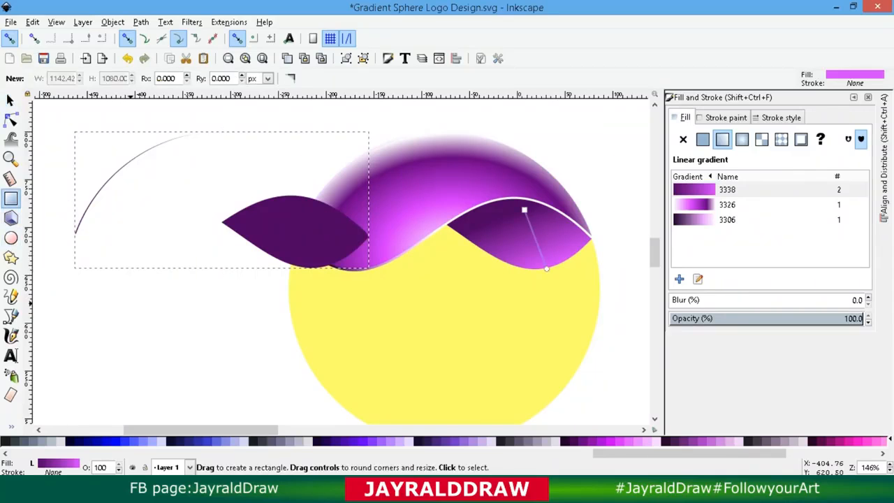
left_click(10, 317)
left_click_drag(63, 175, 169, 112)
left_click(219, 119)
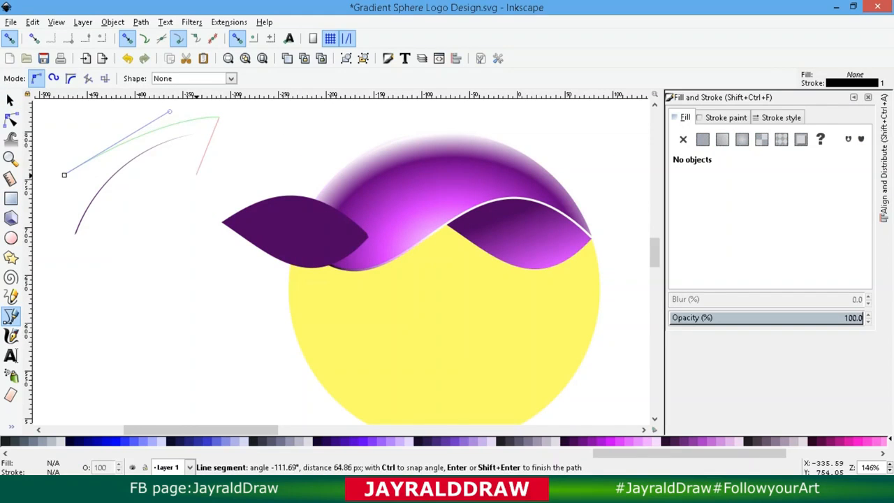
left_click(198, 174)
left_click(82, 257)
left_click(58, 250)
left_click(63, 174)
Cut the leftover arc away with the outline using Difference and move the lens piece back onto the wave's right lobe
key("s")
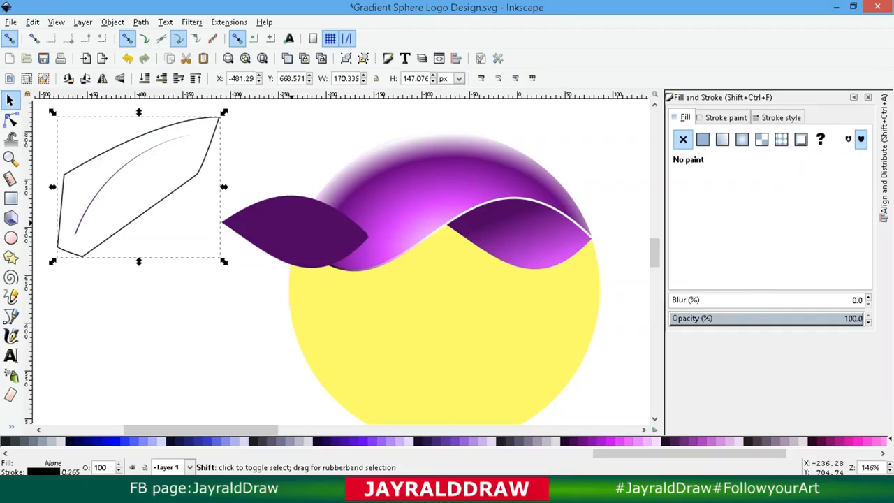
left_click(292, 223, "shift")
left_click(141, 22)
left_click(164, 112)
left_click_drag(318, 240, 541, 242)
Colour the lens gradient's start stop near-black purple #100015 and make its end stop transparent
key("g")
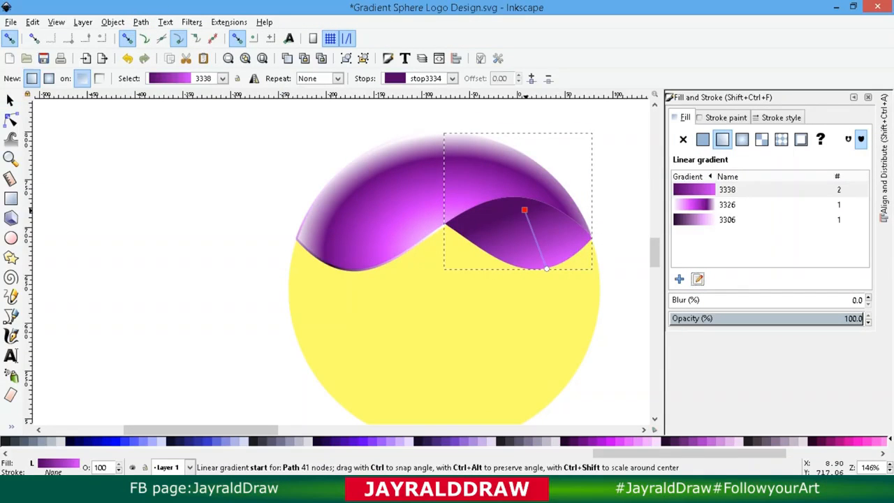
left_click(524, 209)
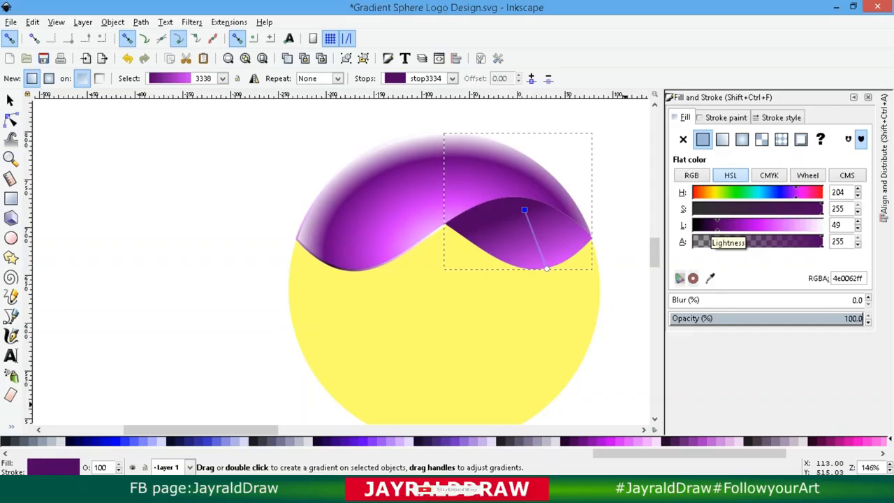
left_click_drag(717, 223, 699, 225)
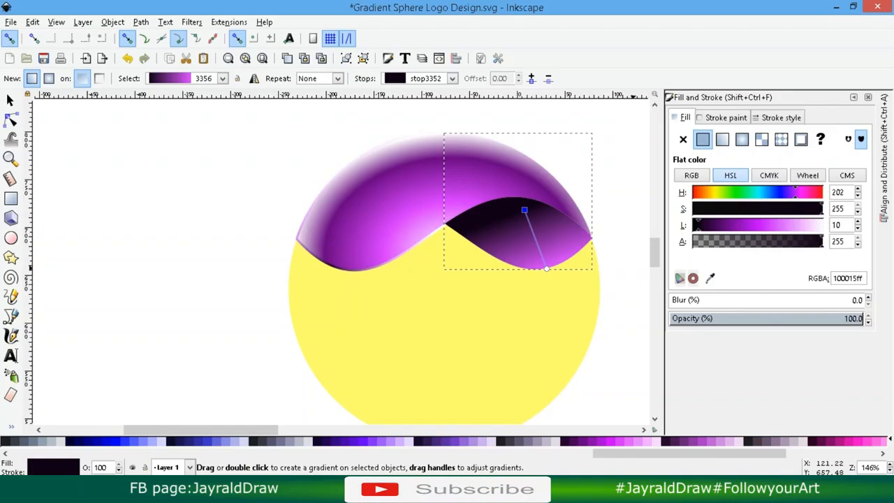
left_click(546, 269)
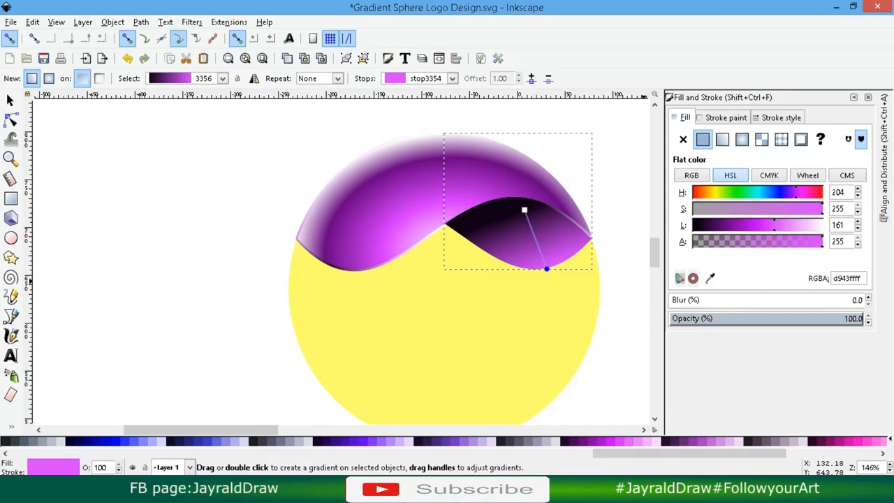
left_click(675, 317)
Move the lens gradient's start onto the upper wave edge close to the crossing, then deselect the piece
left_click_drag(524, 210, 513, 198)
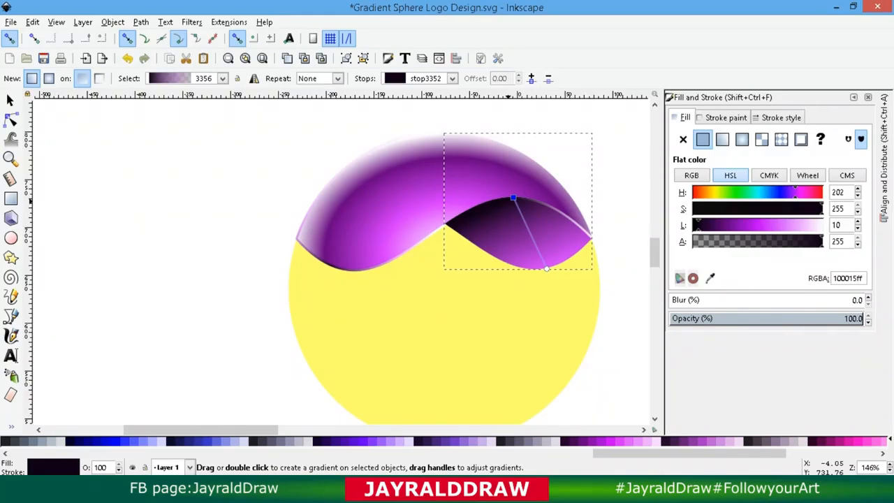
left_click_drag(513, 198, 474, 202)
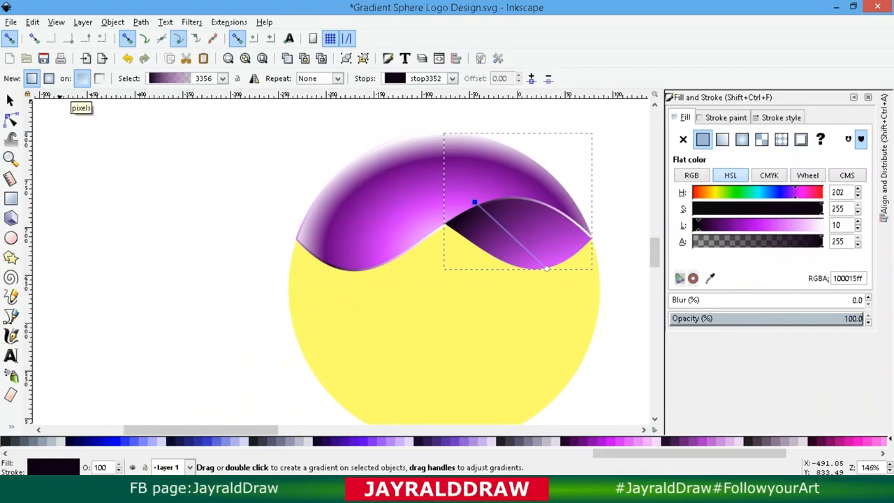
left_click(10, 100)
left_click(852, 98)
left_click(684, 181)
key("minus")
left_click(883, 143)
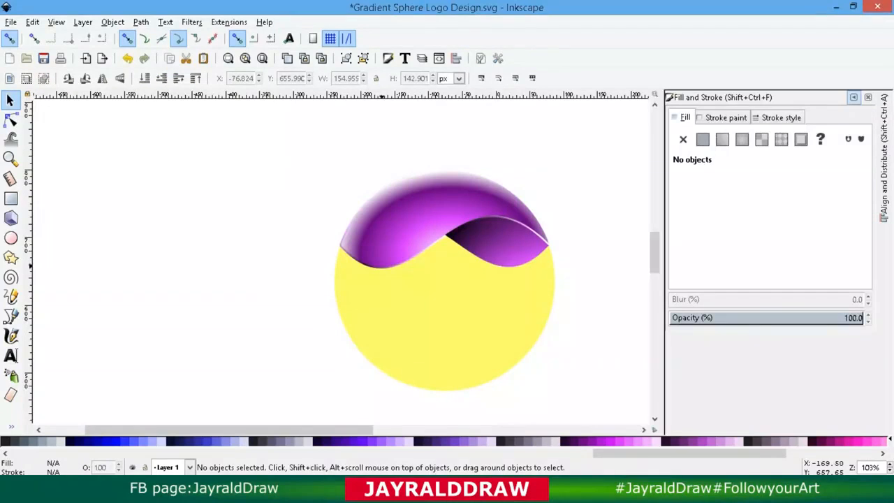
Duplicate the three purple wave pieces together and flip the copies horizontally and vertically
left_click(412, 213)
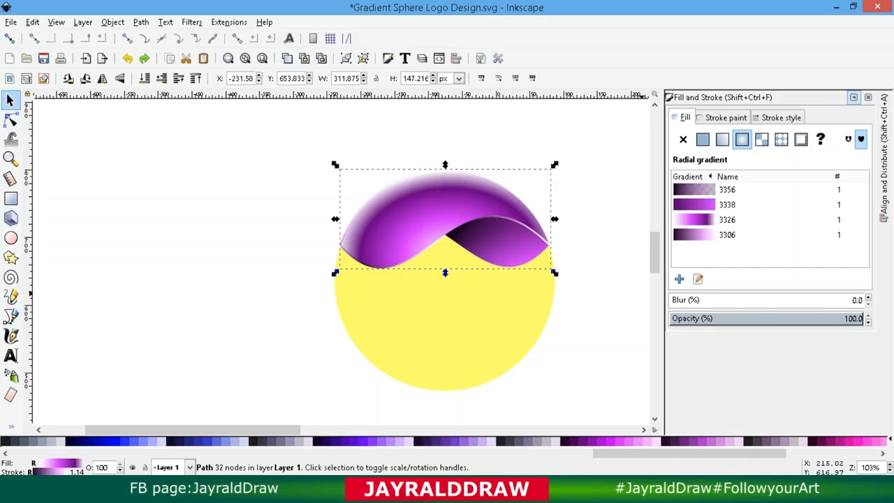
left_click_drag(627, 307, 278, 133)
right_click(409, 224)
left_click(440, 311)
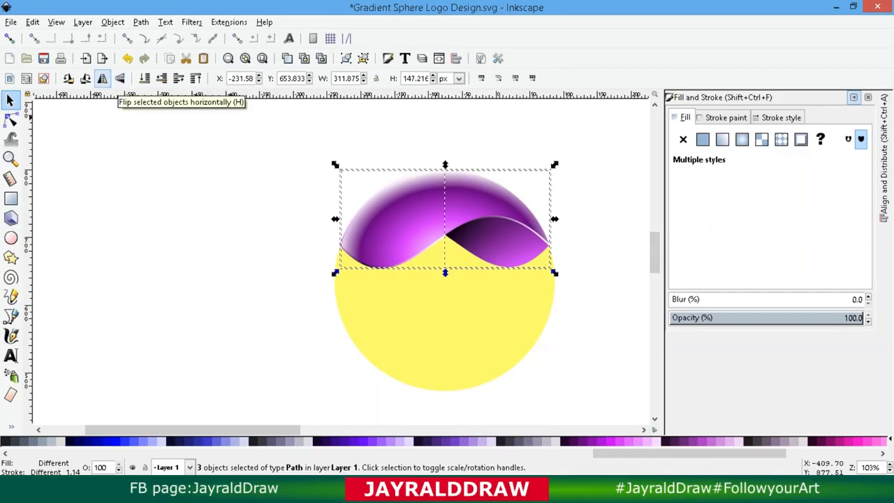
left_click(102, 78)
left_click(119, 77)
Move the flipped copies straight down over the lower part of the yellow circle and deselect them
left_click_drag(473, 233, 474, 356)
scroll(444, 244, "down", 3)
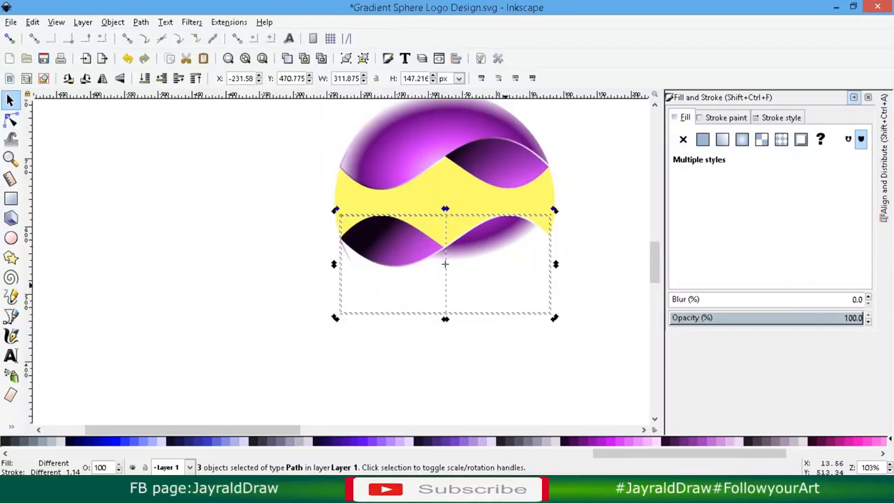
key("3")
scroll(341, 266, "down", 4)
scroll(341, 158, "up", 4)
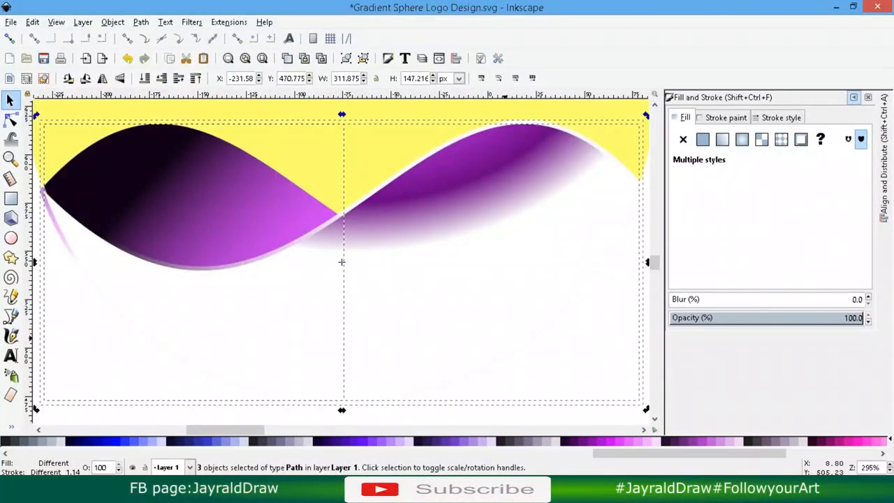
key("minus")
key("Escape")
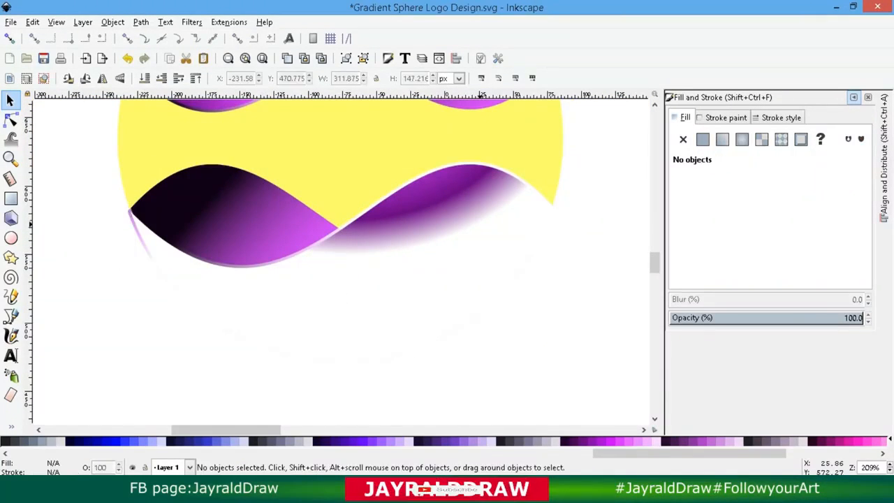
Give the large lower wave piece the near-black-to-transparent gradient 3356 as its radial fill and open that gradient for editing
left_click(480, 224)
left_click(698, 279)
scroll(342, 258, "up", 6)
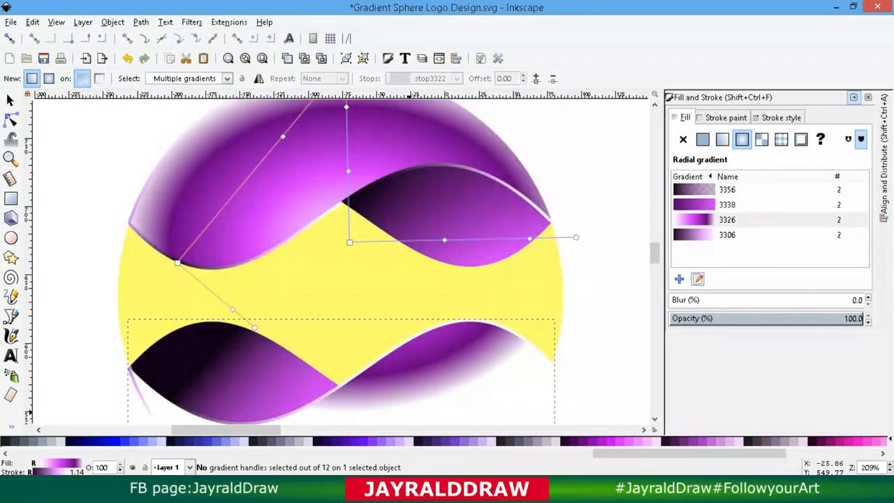
scroll(341, 258, "down", 4)
left_click(742, 140)
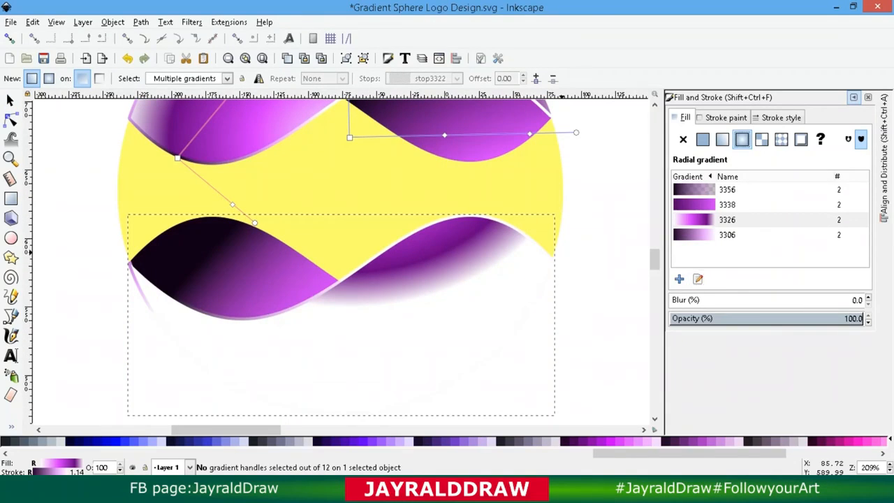
left_click(726, 220)
left_click(719, 235)
left_click(719, 220)
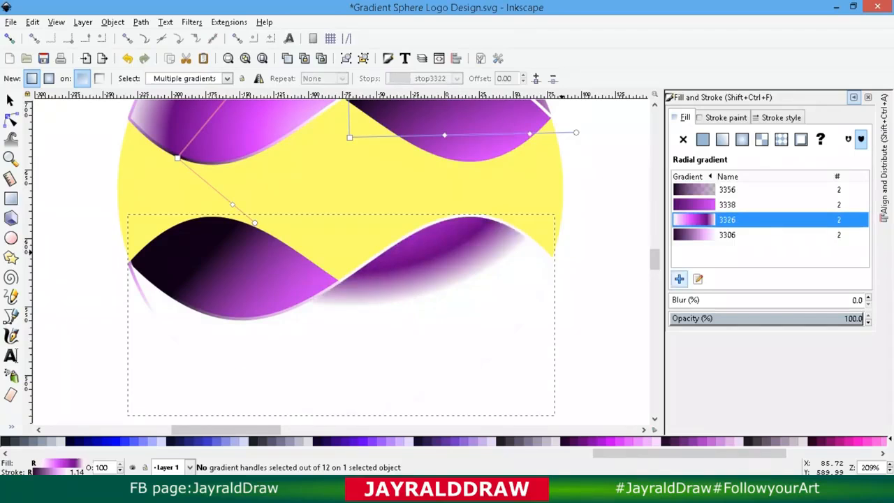
left_click(727, 190)
type("0")
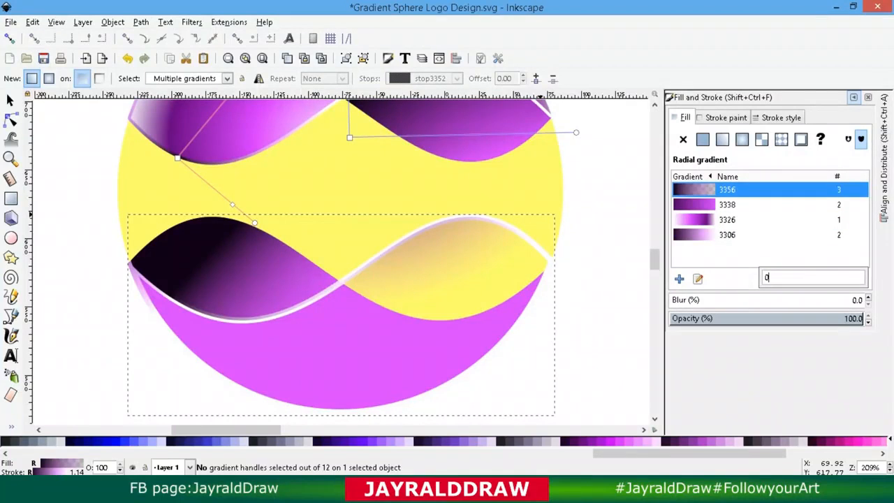
type("00")
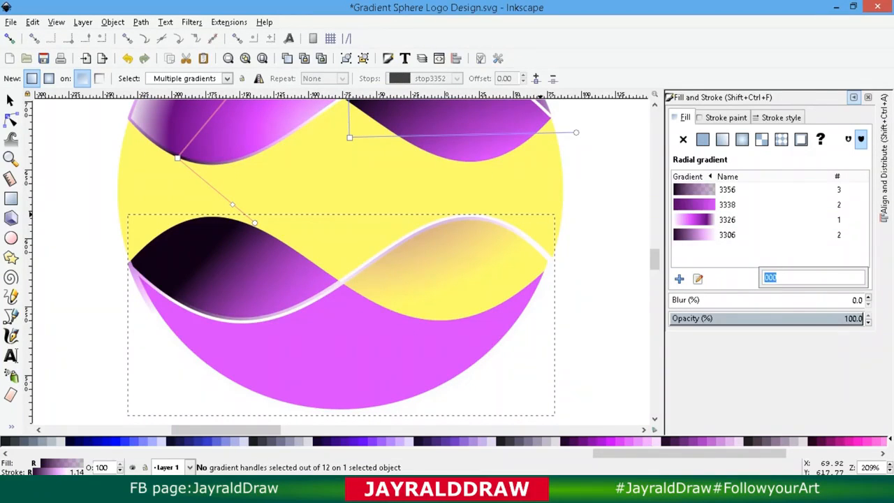
left_click(697, 279)
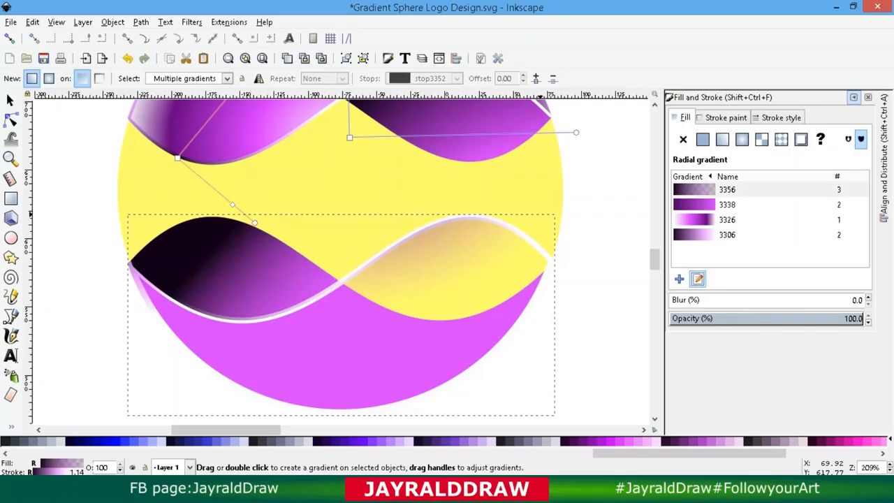
Centre the radial fill inside the lower piece with its radius reaching just below the edge, and move the stroke gradient's centre onto the lower lens
mouse_move(349, 138)
left_mouse_down()
mouse_move(329, 239)
mouse_move(291, 205)
mouse_move(281, 289)
mouse_move(354, 330)
left_mouse_up()
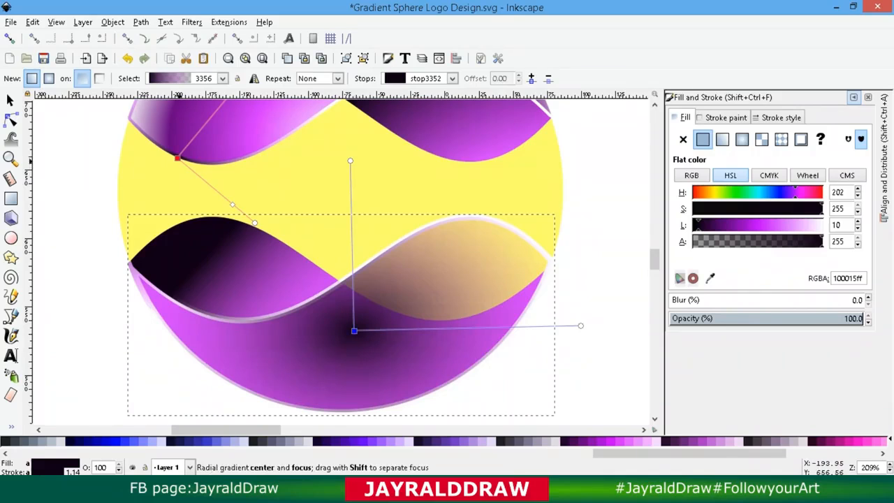
left_click_drag(178, 158, 208, 289)
scroll(342, 280, "up", 2)
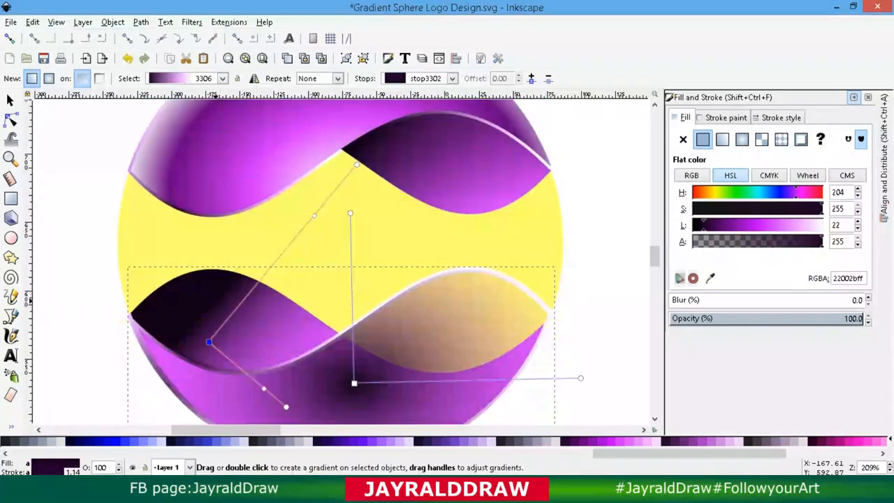
scroll(342, 279, "down", 4)
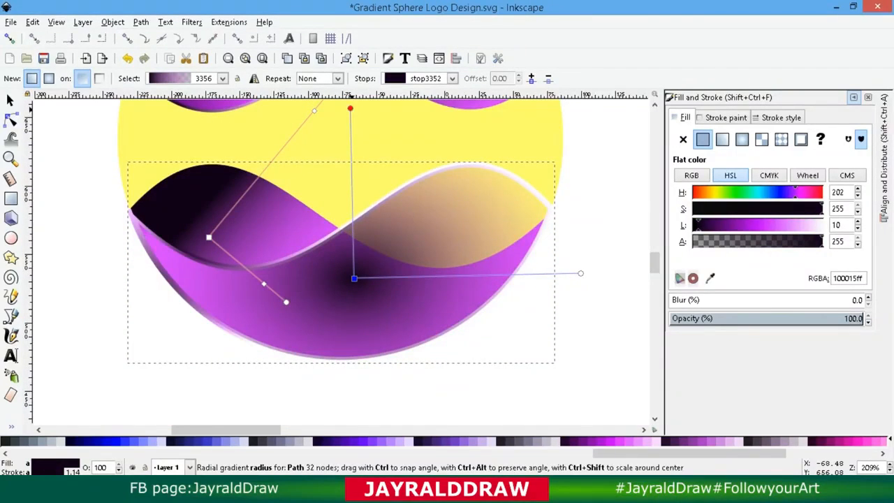
mouse_move(581, 273)
left_mouse_down()
mouse_move(519, 202)
mouse_move(519, 303)
mouse_move(504, 347)
mouse_move(348, 356)
mouse_move(349, 368)
left_mouse_up()
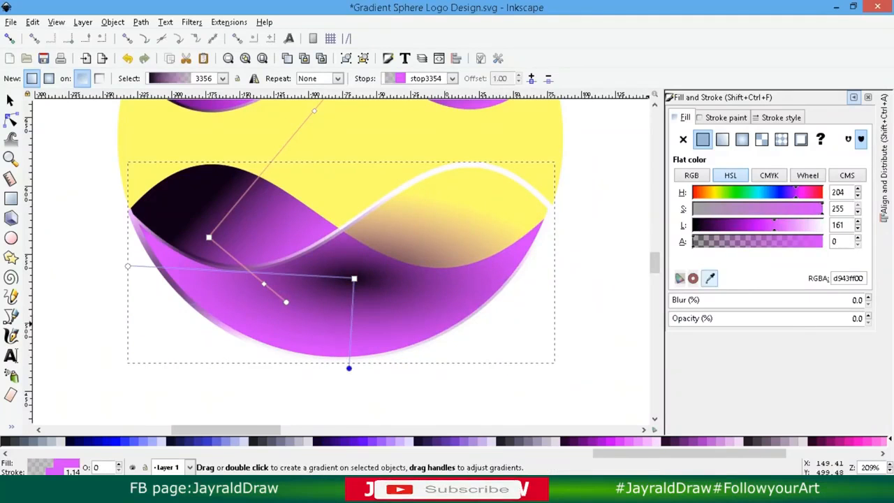
Recolour the fill gradient's transparent outer stop with light pink #e88aff sampled from the upper wave piece
key("d")
scroll(340, 260, "up", 8)
key("g")
scroll(340, 259, "down", 6)
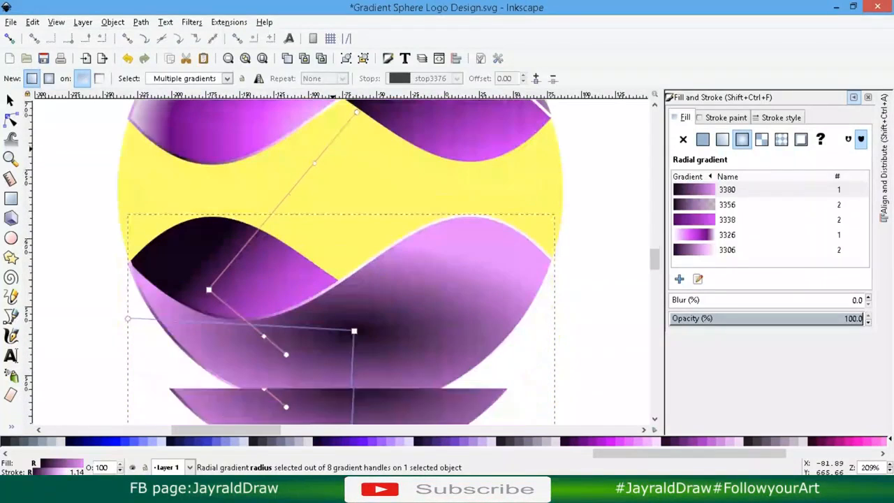
Lighten the radial fill's centre stop to near-white #fefcff and move it up close to the wave crossing
left_click(354, 330)
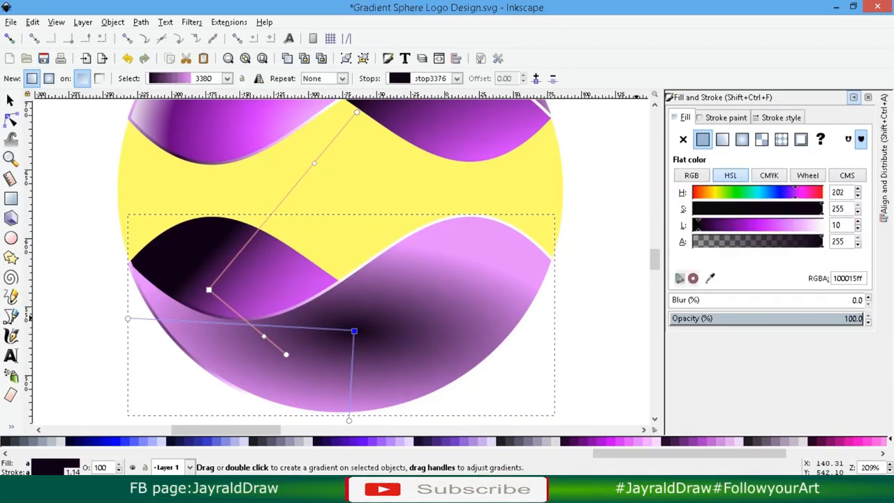
left_click_drag(697, 225, 821, 225)
left_click_drag(353, 330, 350, 287)
key("minus")
key("minus")
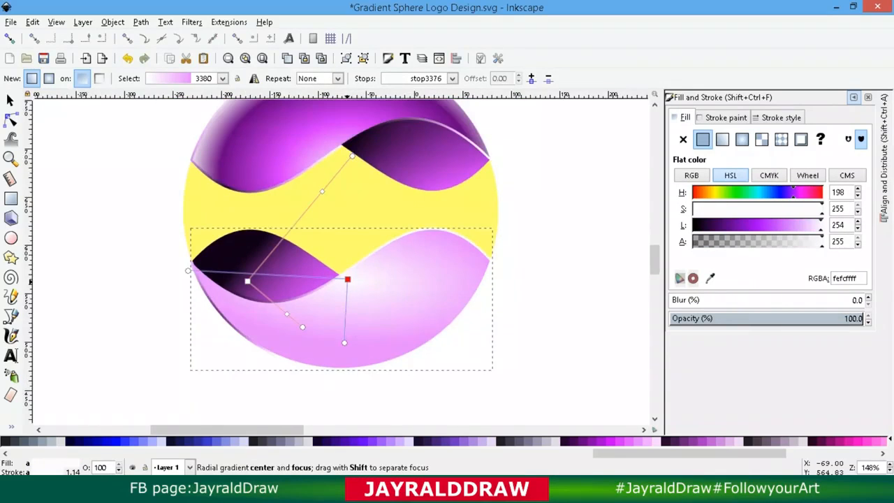
Rotate the lower piece's fill radius, add two mid stops to the gradient and colour them with purples sampled from the upper piece
left_click_drag(342, 318, 372, 346)
double_click(365, 328)
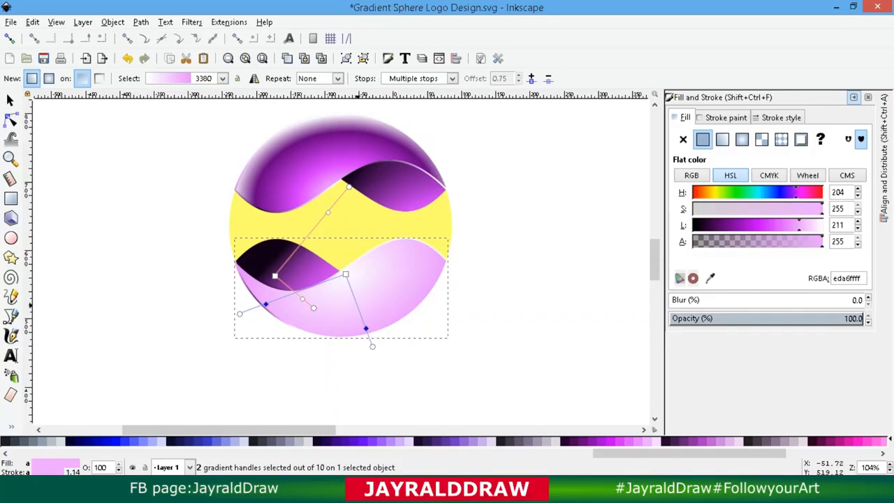
left_click(710, 278)
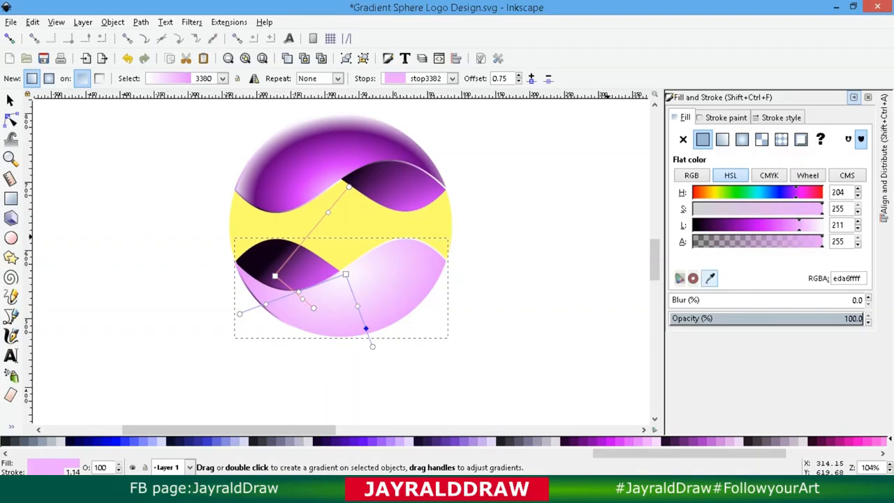
left_click(275, 165)
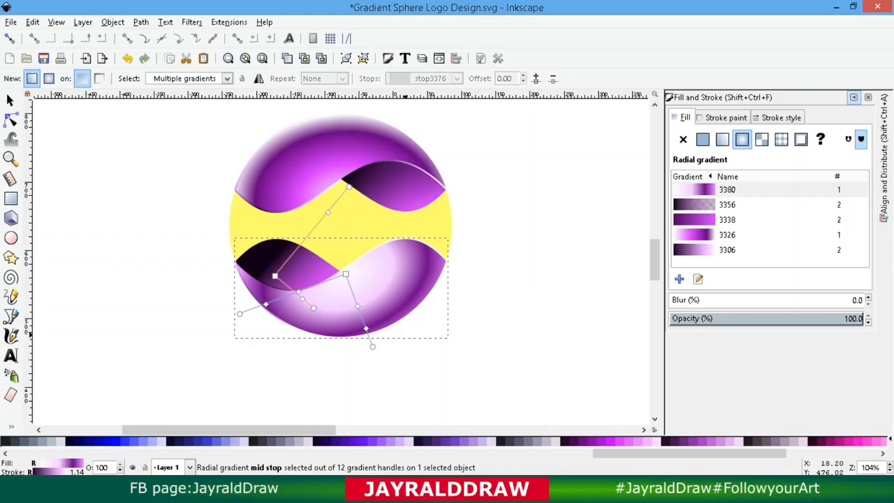
left_click(357, 305)
left_click(709, 278)
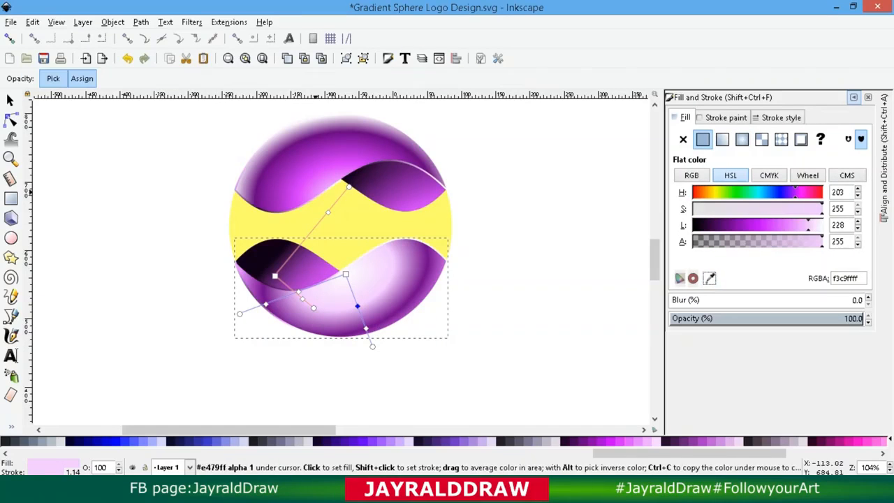
left_click(288, 176)
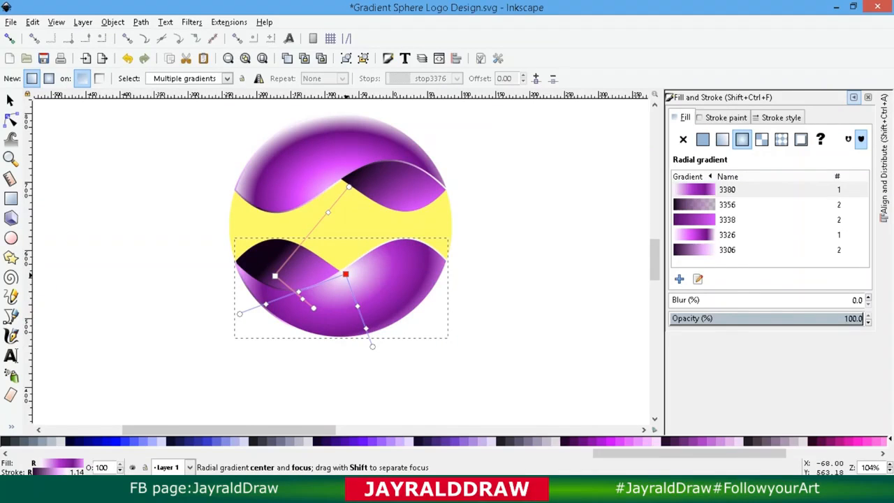
Move the fill gradient's centre just above the wave crossing and colour its stop light pink #eeaaff
left_click_drag(345, 274, 344, 264)
left_click(344, 263)
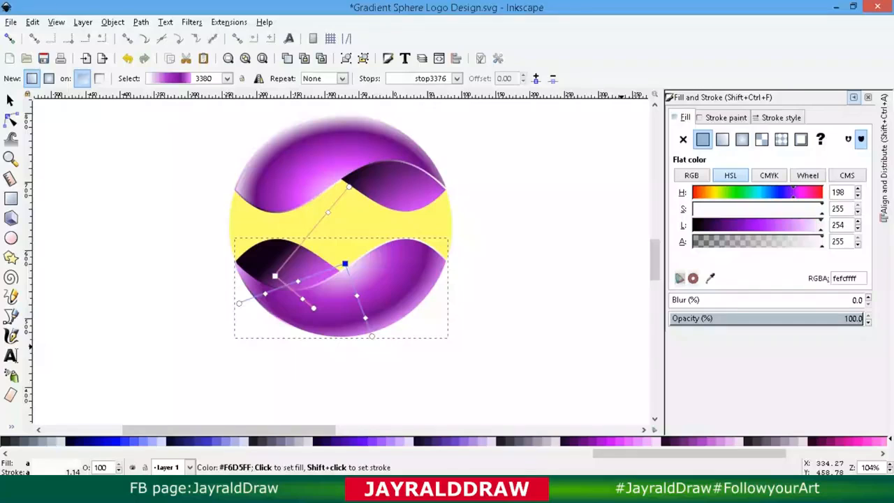
left_click(647, 441)
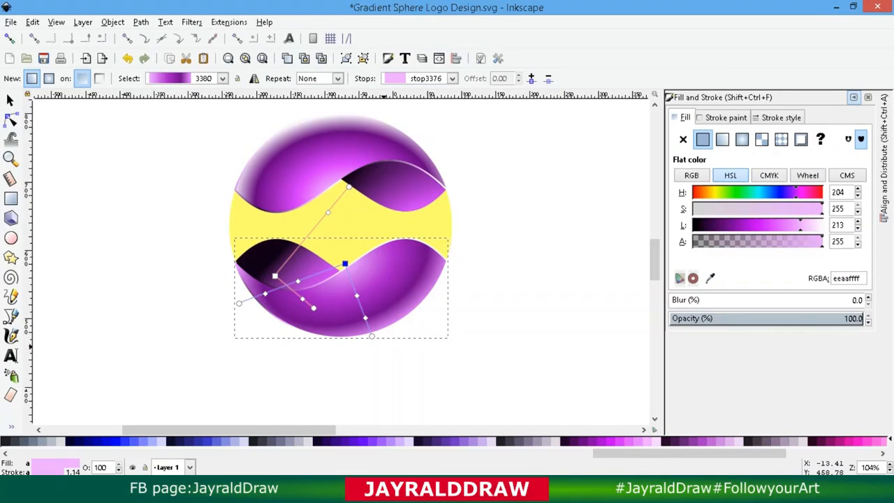
Lighten the fill gradient's outer stop to near-white #fdf7ff and extend the radius slightly below the sphere's edge
left_click(374, 336)
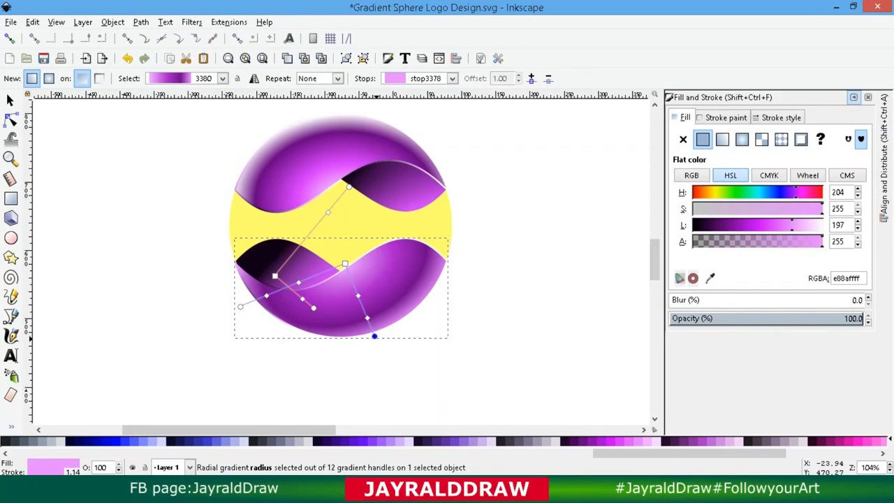
left_click(819, 225)
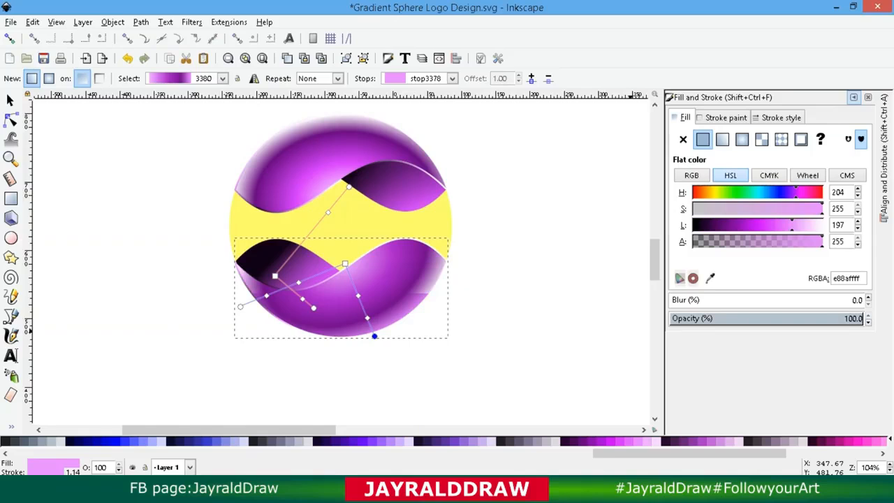
left_click_drag(373, 336, 370, 346)
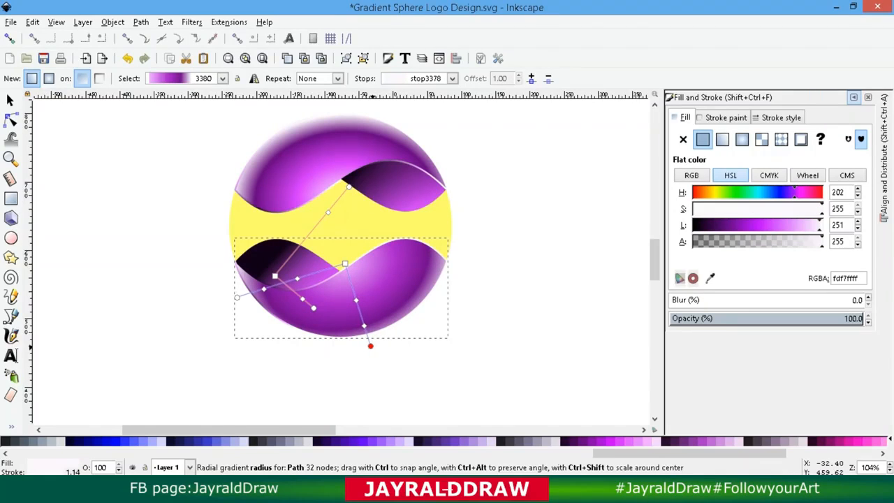
Place the stroke's radial gradient centre on the lower piece's right-hand crest and pull its near-white outer end down to the sphere's right edge
left_click(345, 264)
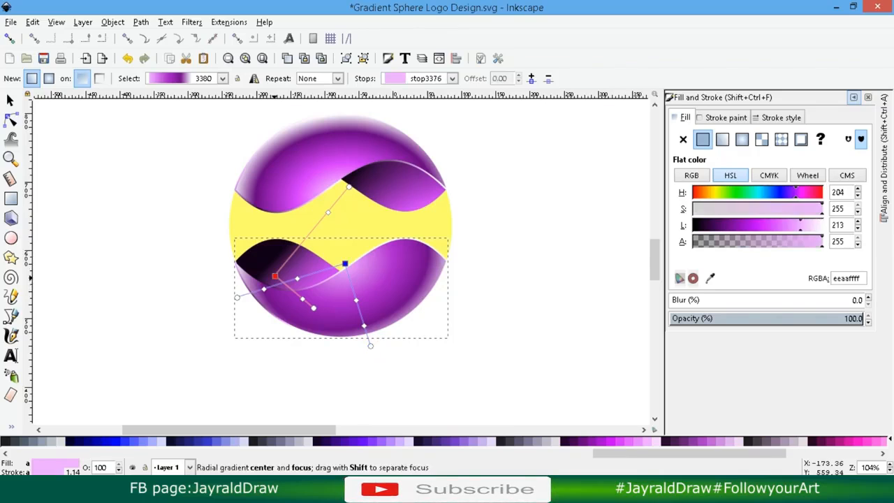
left_click_drag(274, 276, 345, 264)
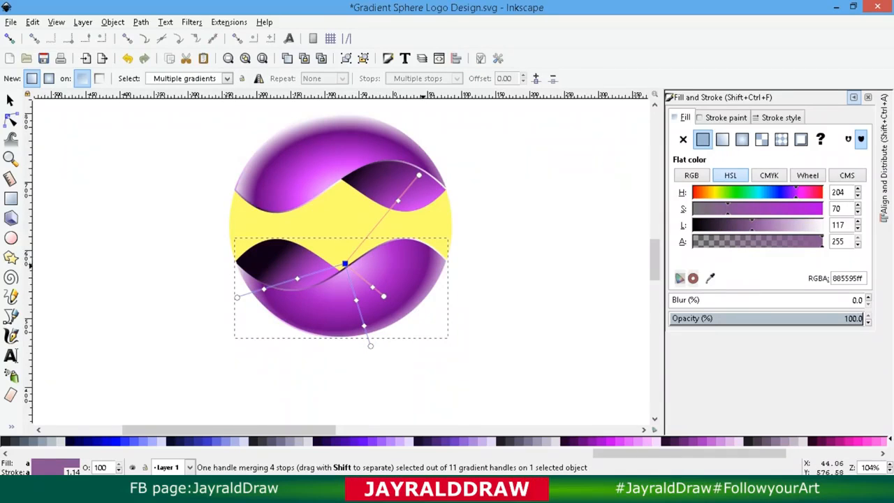
left_click_drag(419, 175, 425, 242)
key("ctrl+z")
key("ctrl+z")
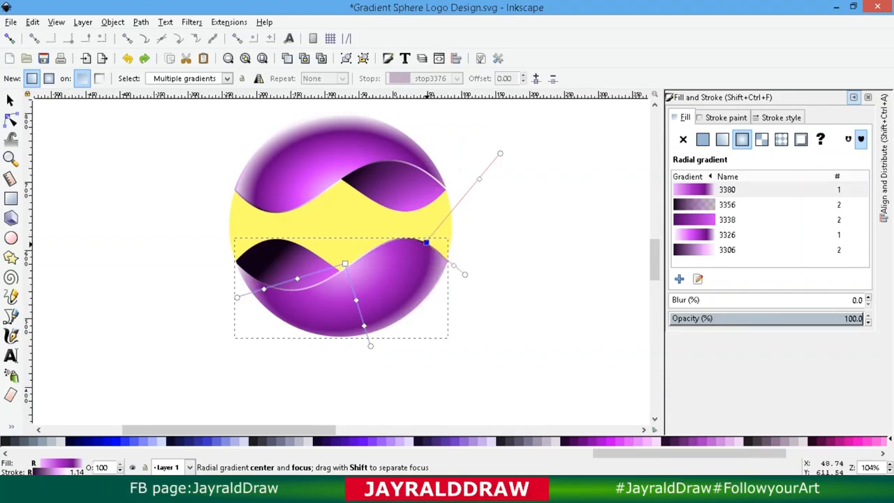
left_click_drag(499, 153, 440, 279)
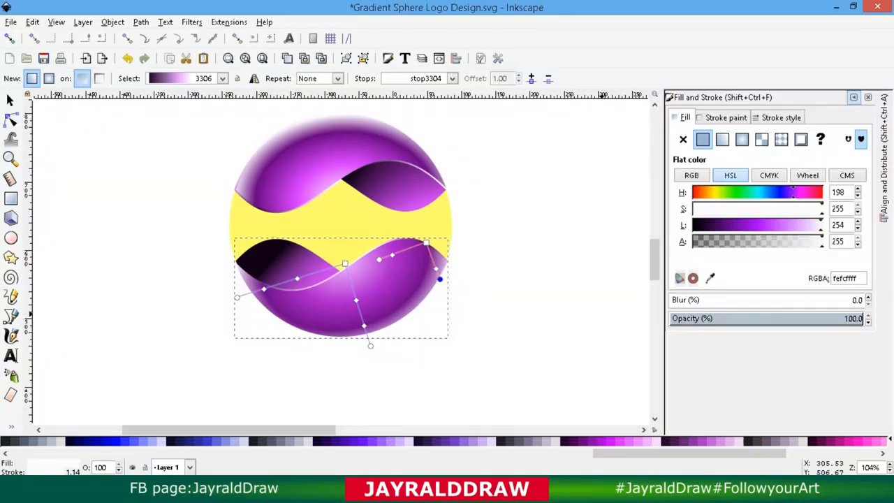
Reposition the lower lens's linear gradient to run from its lower wave edge up to its upper crest
left_click(260, 259)
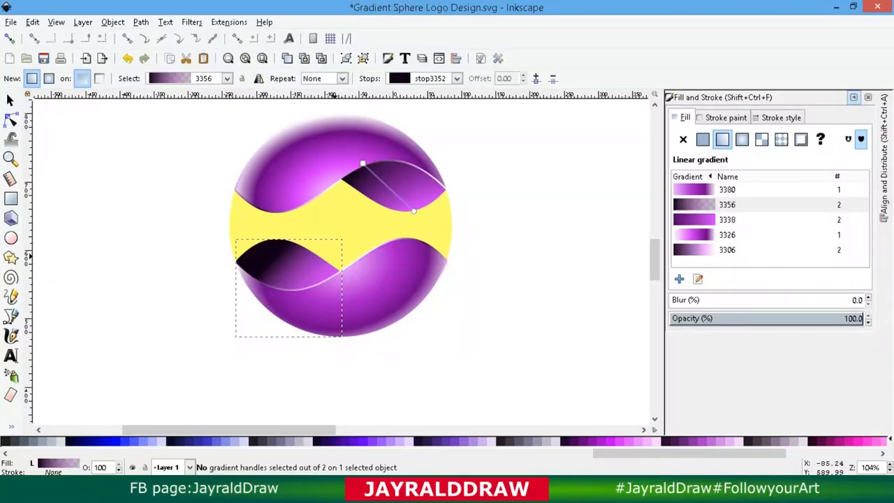
mouse_move(362, 163)
left_mouse_down()
mouse_move(295, 286)
mouse_move(304, 296)
left_mouse_up()
left_click_drag(413, 210, 278, 240)
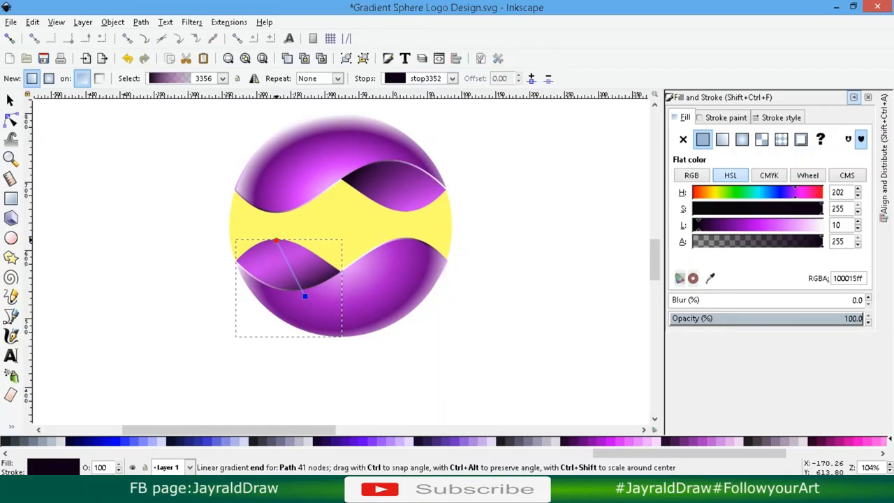
left_click_drag(304, 296, 301, 287)
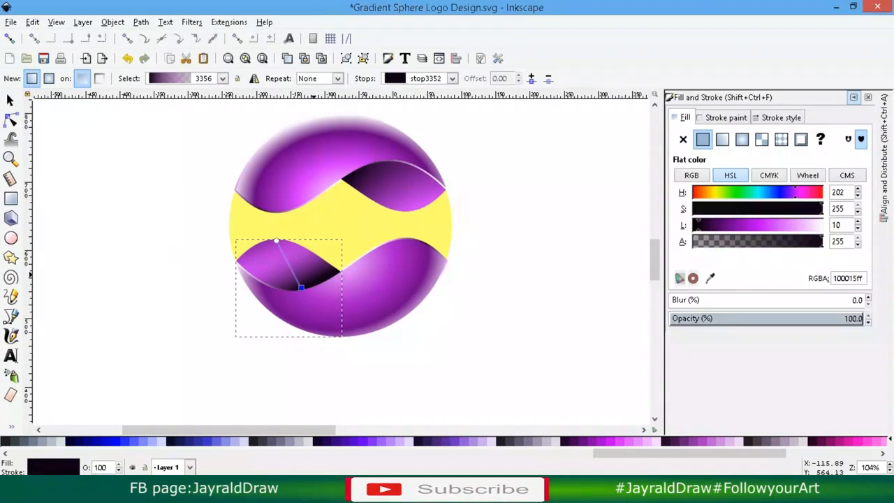
Add a mid stop near the start of the lower lens's gradient and darken the start stop to black #000000
double_click(301, 279)
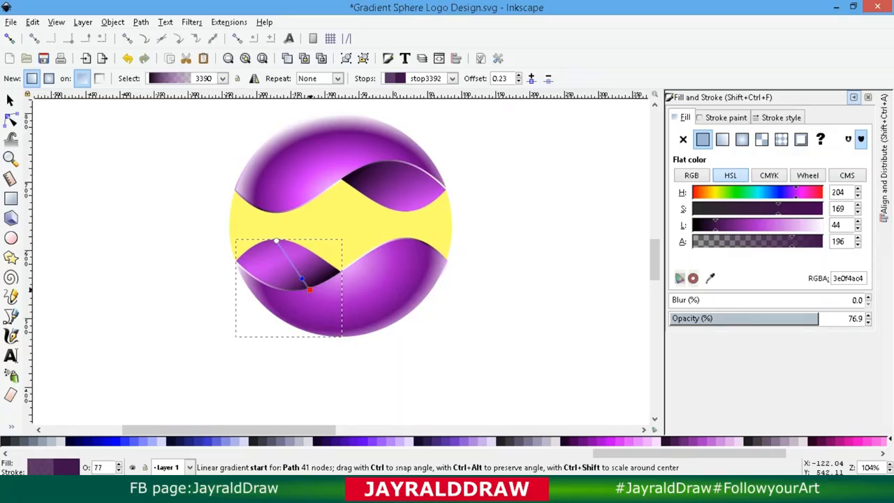
left_click(309, 288)
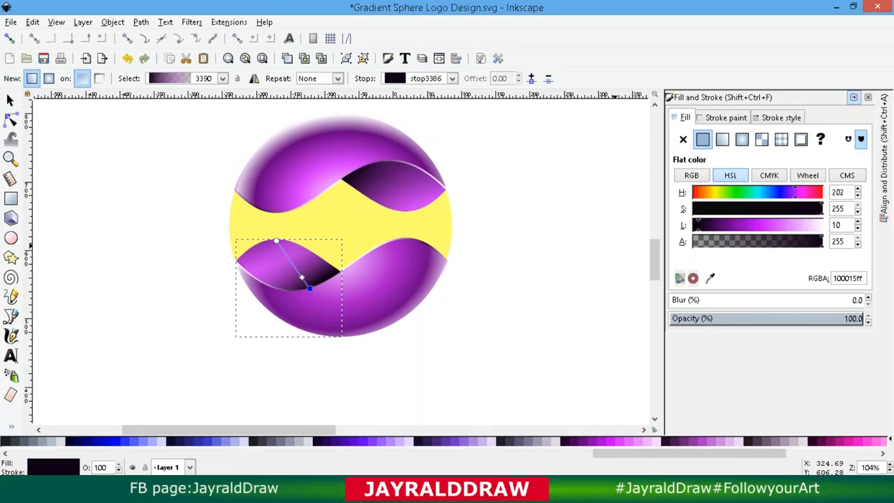
left_click(693, 225)
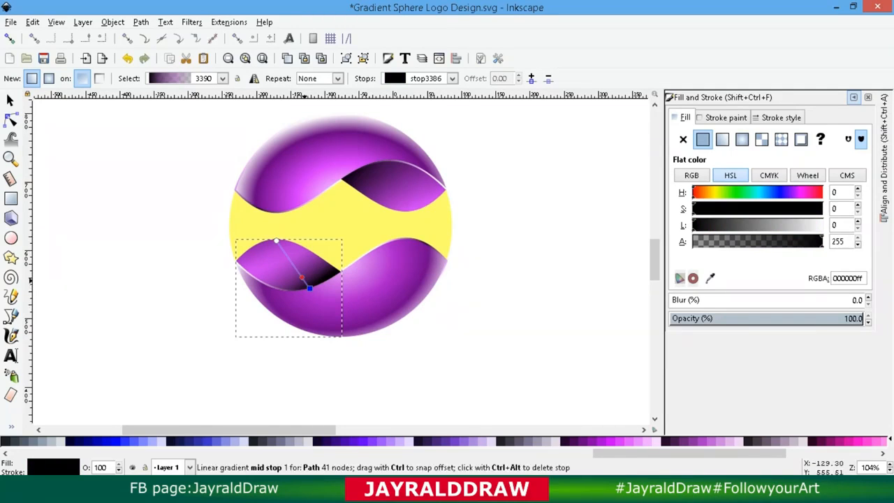
Move the lower lens gradient's start along the lower wave edge towards the crossing
left_click(302, 277)
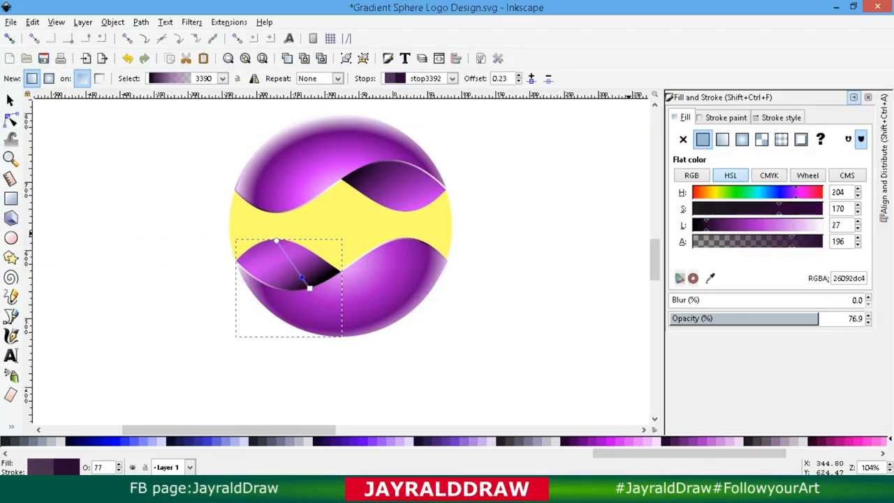
mouse_move(309, 285)
left_mouse_down()
mouse_move(330, 282)
mouse_move(325, 278)
left_mouse_up()
left_click(324, 280)
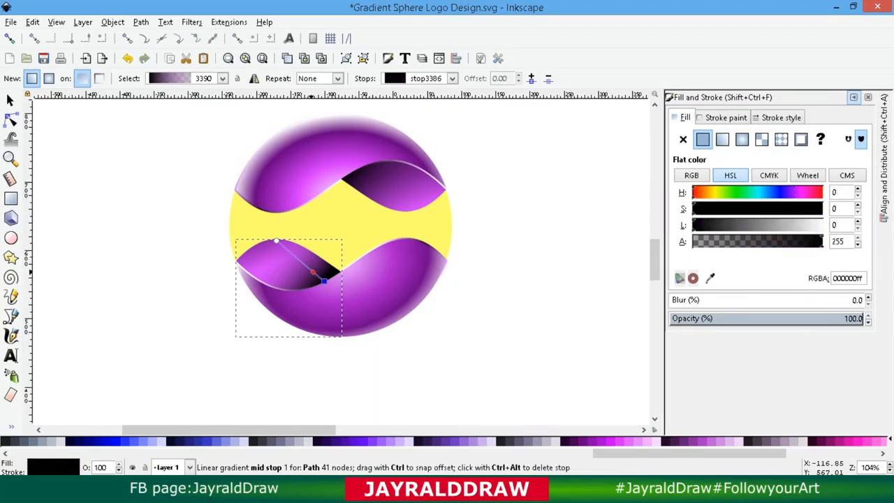
Slide the lower lens gradient's mid stop to offset 0.30 and shift its transparent end slightly down from the upper crest
left_click(311, 271)
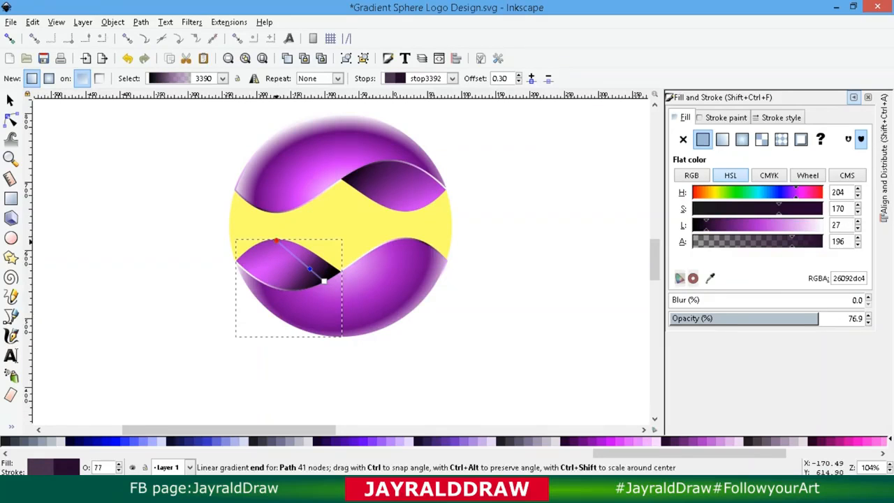
left_click(276, 241)
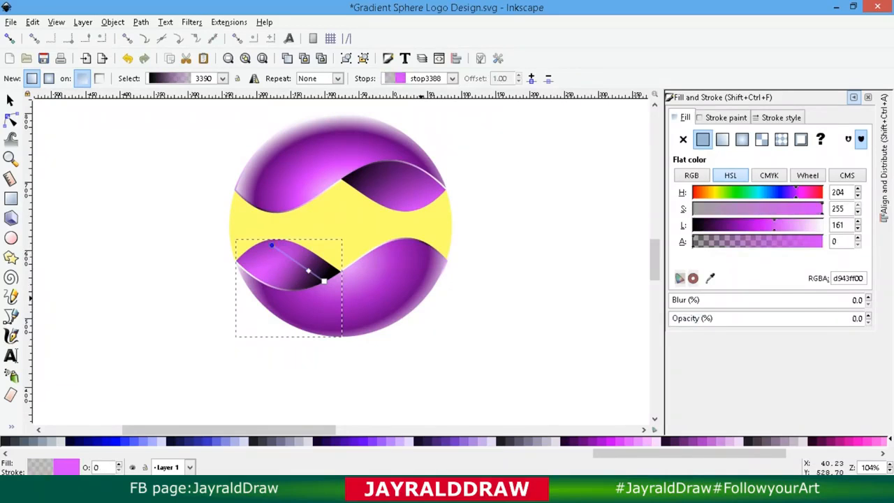
key("s")
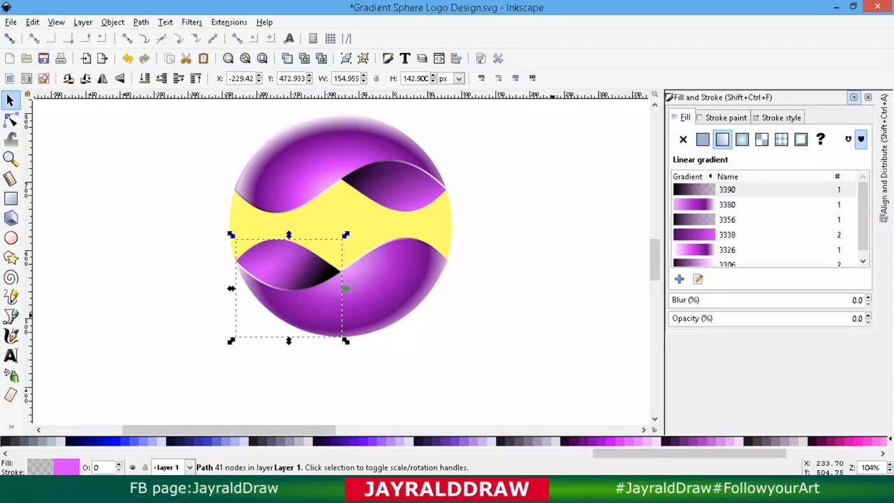
key("Escape")
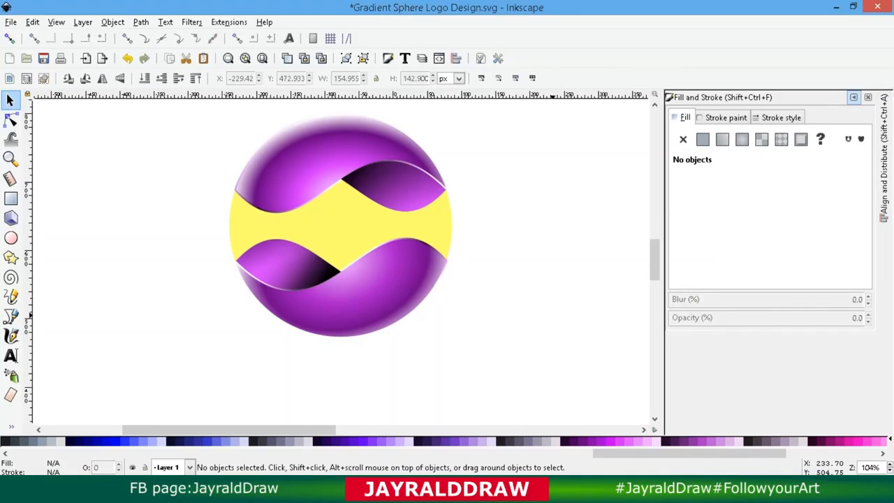
Delete the yellow shape between the sphere's upper and lower halves
left_click(342, 224)
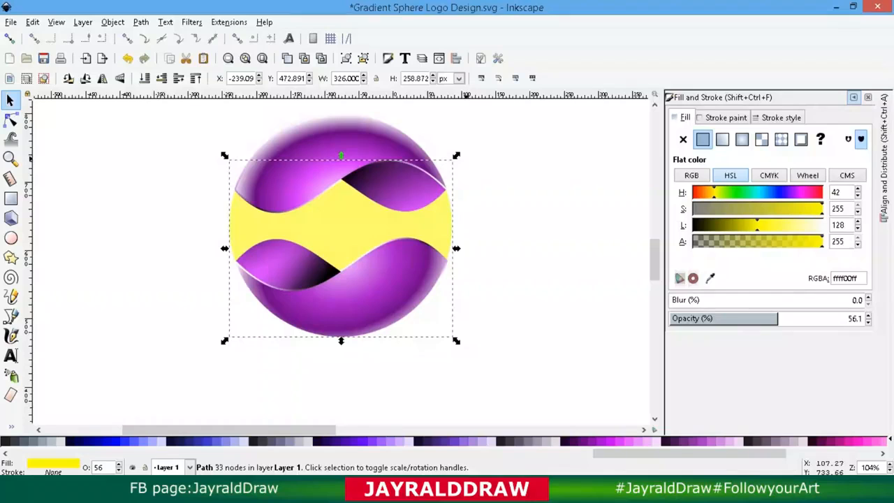
left_click_drag(342, 223, 234, 224)
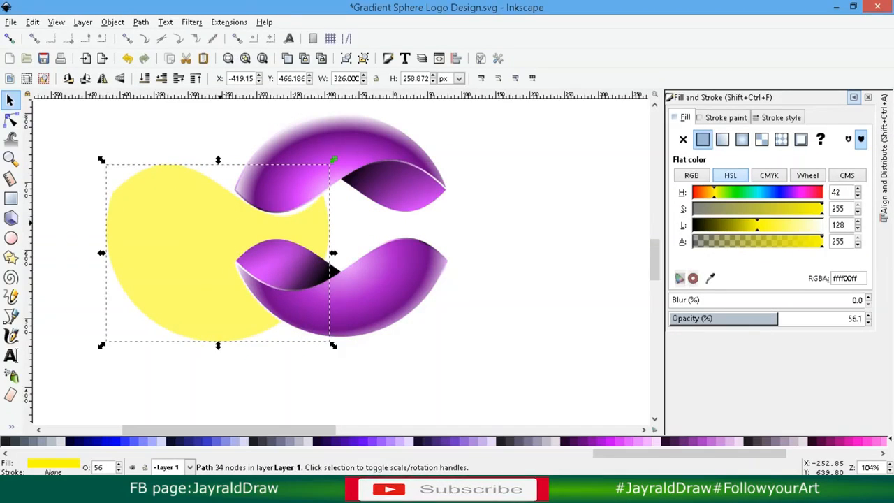
key("ctrl+z")
key("Delete")
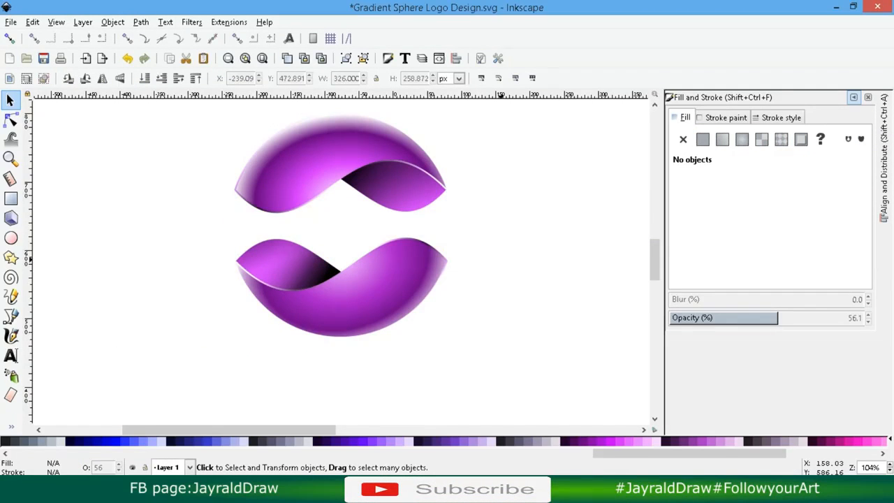
Draw a black rectangle about 118 × 198 px beside the sphere and fully round its ends
key("minus")
key("r")
left_click_drag(465, 254, 523, 351)
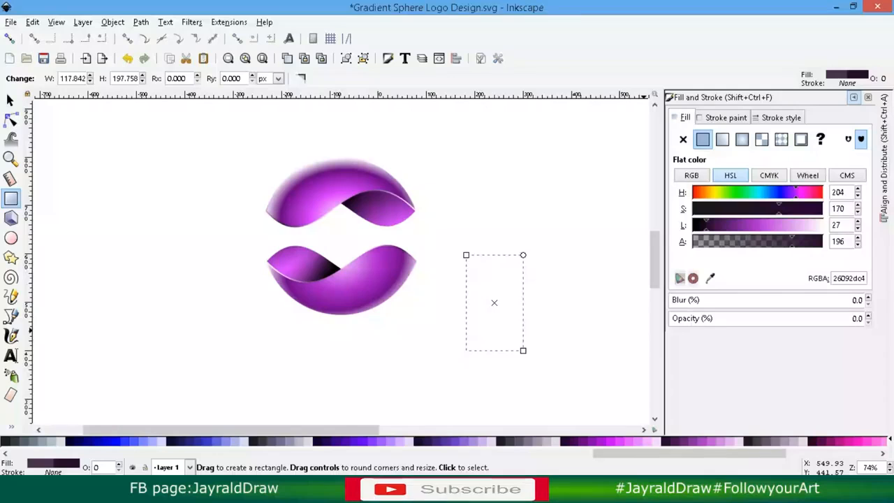
scroll(70, 440, "up", 5)
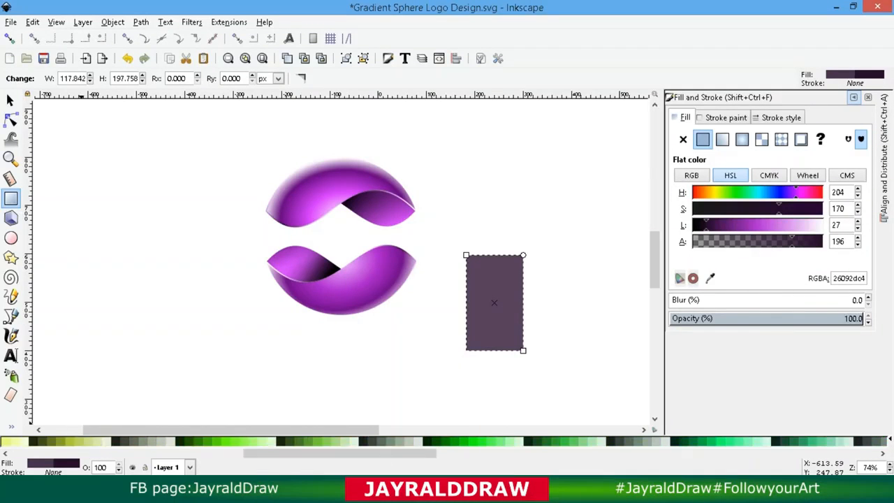
left_click(15, 441)
left_click_drag(523, 255, 523, 283)
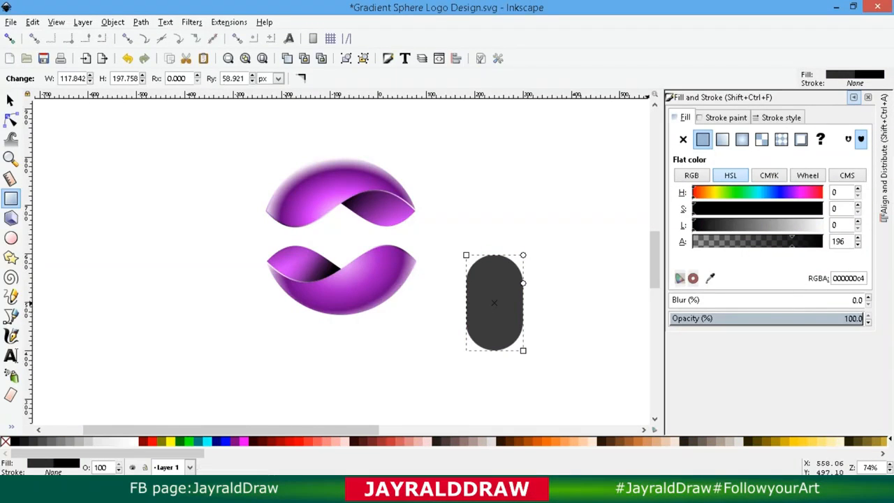
Set the rounded rectangle's alpha to 251 and blur to 24%, and place it over the sphere's lower half
key("s")
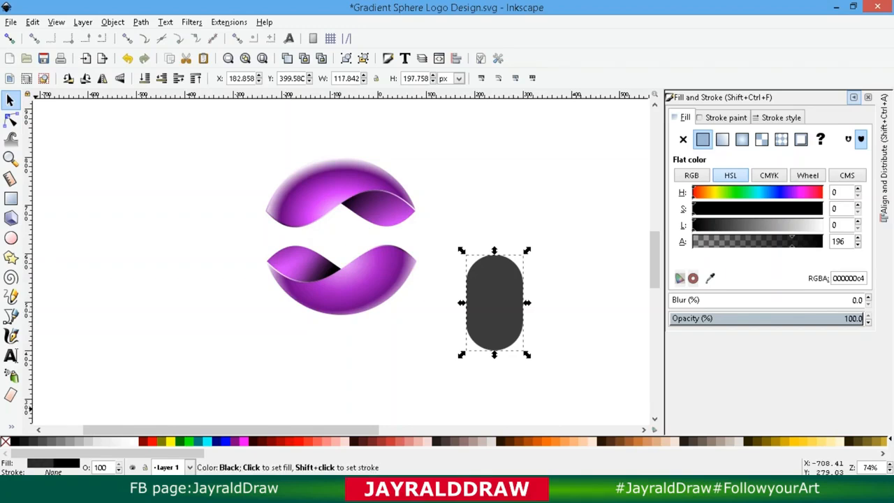
left_click(508, 291)
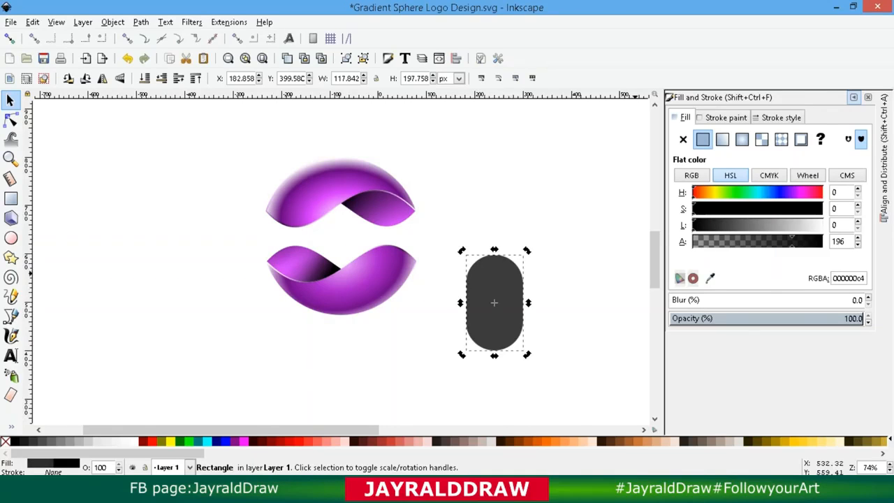
left_click_drag(792, 242, 820, 242)
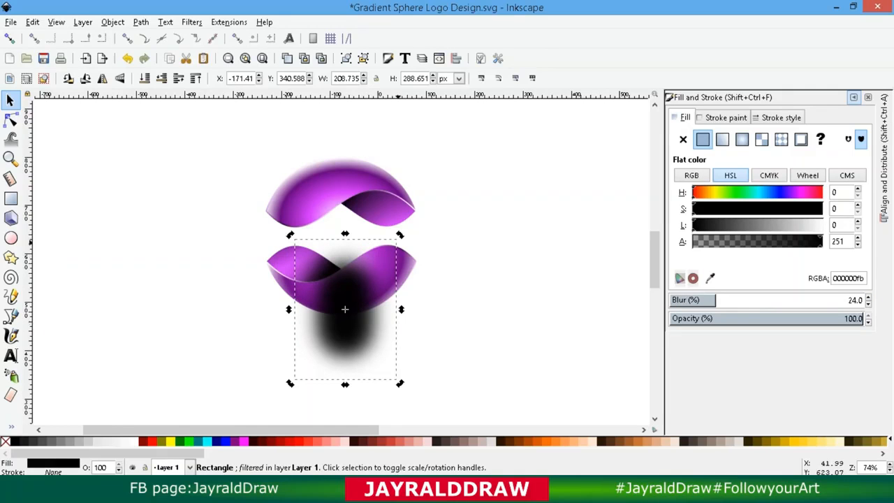
Rotate the blurred shape 90°, send it behind the sphere and flatten it into a thin shadow about 50 px high below
left_click(85, 78)
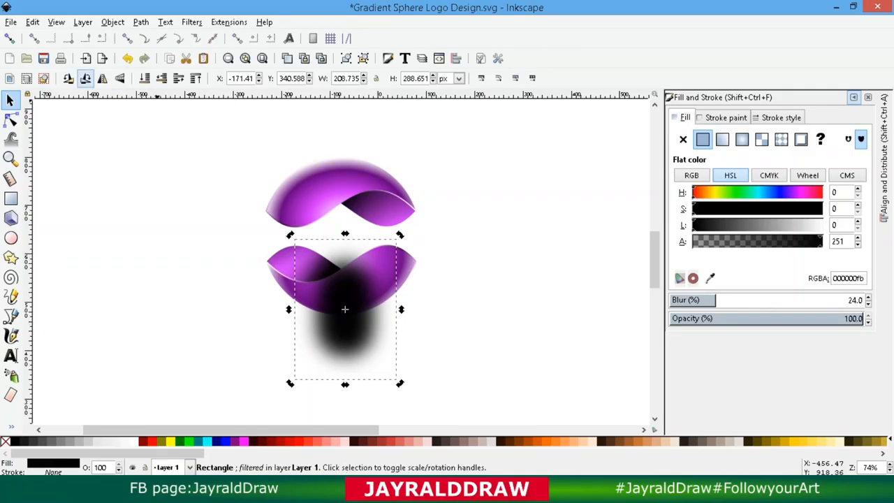
left_click(144, 78)
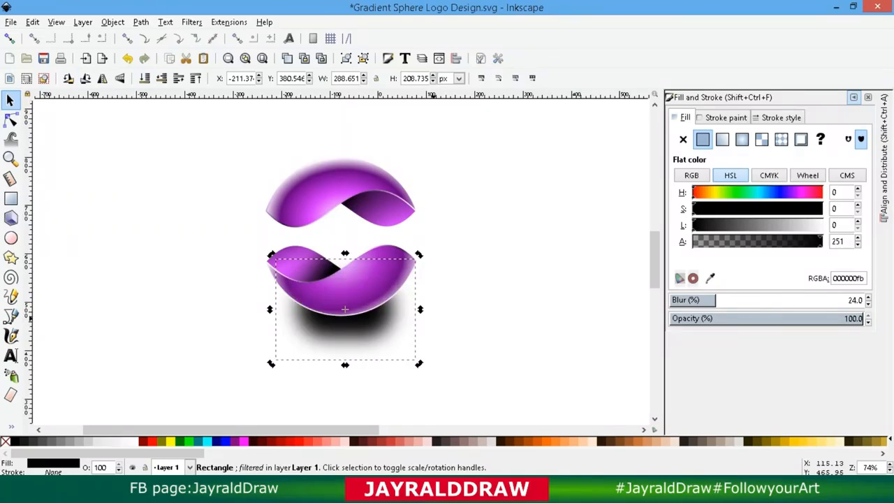
left_click_drag(344, 253, 327, 271)
Group the six sphere pieces, leaving the shadow out of the group
key("minus")
scroll(340, 236, "down", 2)
left_click_drag(434, 271, 249, 121)
left_click(345, 58)
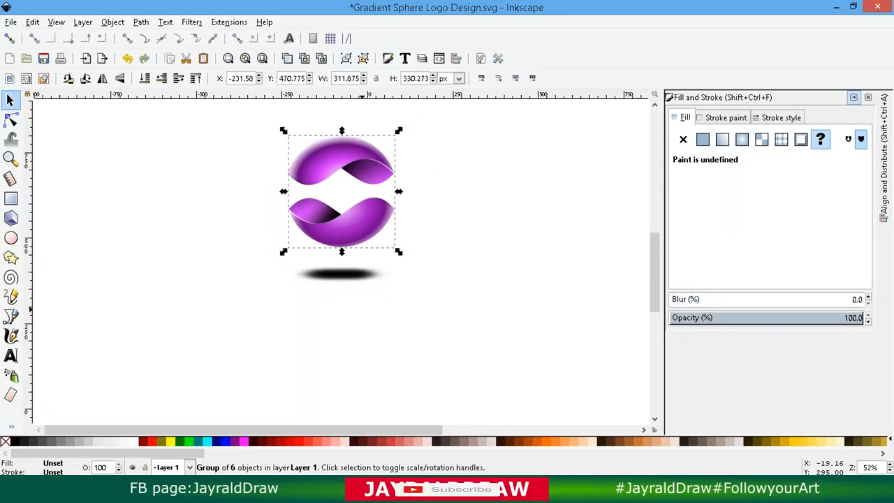
Flatten the shadow to about 35 px high and centre it with the sphere group on the vertical axis
left_click(341, 274, "shift")
left_click(883, 157)
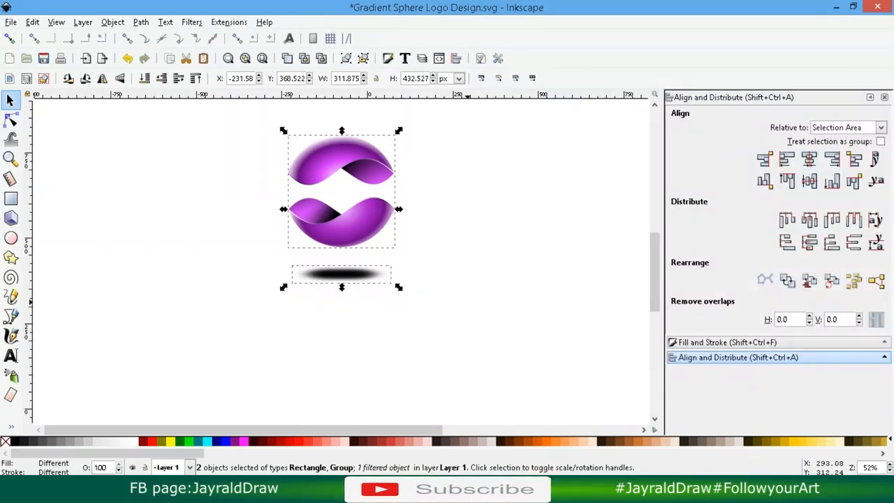
left_click(457, 296)
left_click(341, 279)
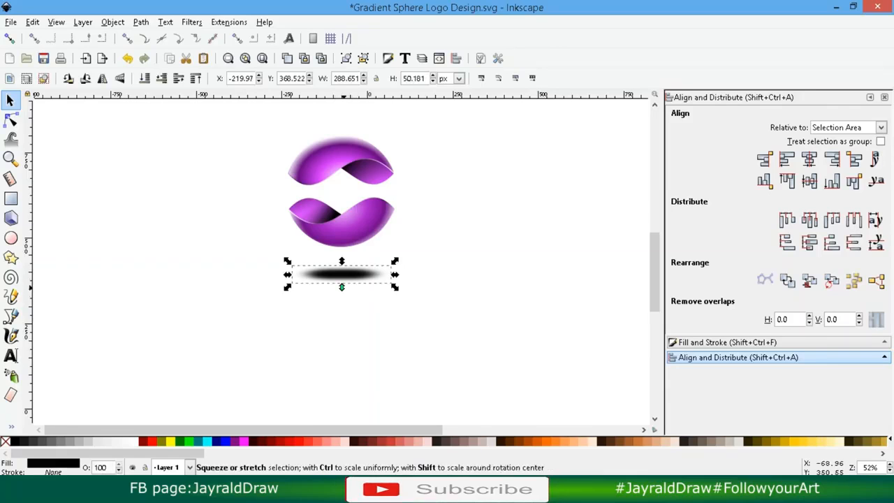
left_click_drag(341, 287, 341, 282)
left_click(373, 225, "shift")
left_click(809, 159)
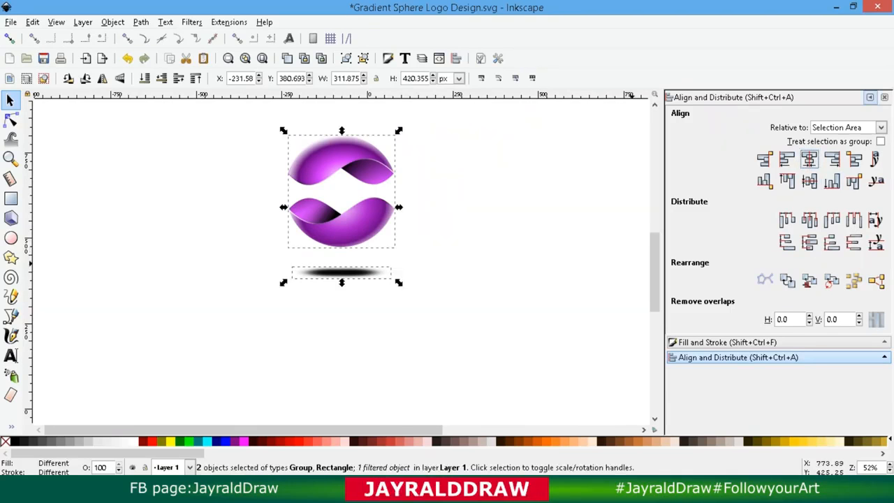
Set the shadow's blur to 24.3% and its opacity to 72.9%
left_click(727, 342)
left_click(447, 311)
left_click_drag(447, 311, 243, 248)
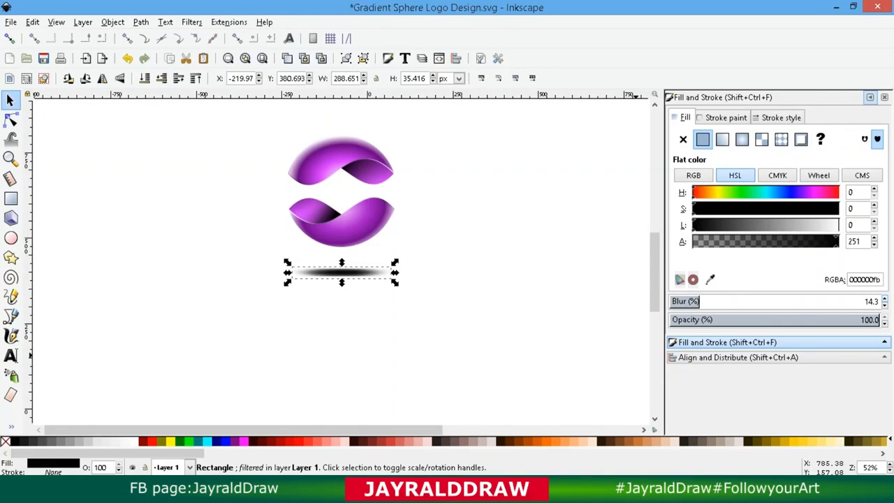
left_click(722, 302)
key("Down")
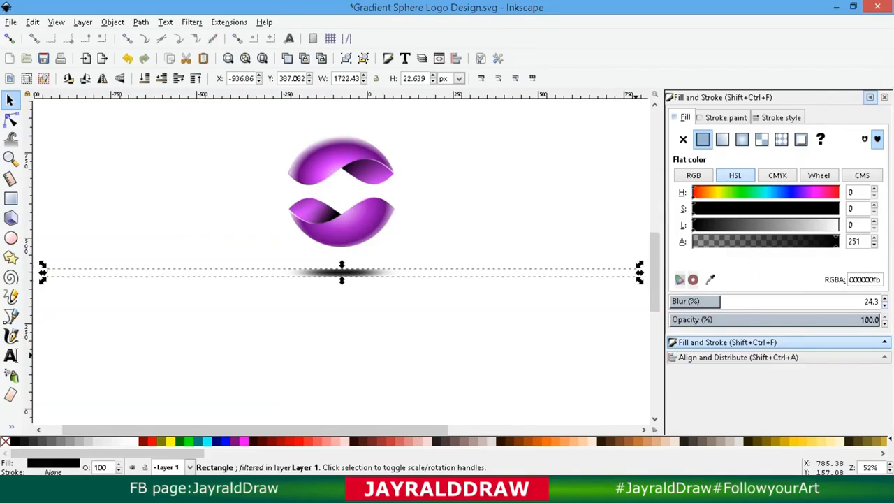
left_click_drag(862, 320, 822, 319)
left_click(476, 371)
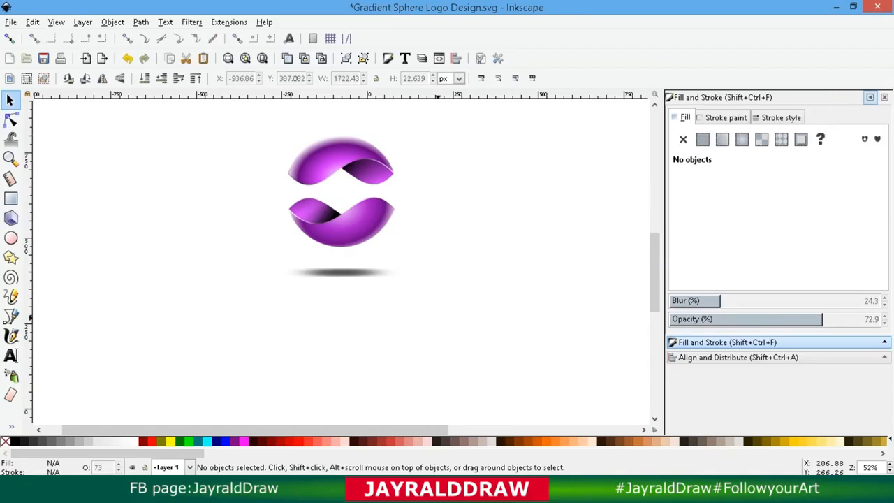
Group the sphere together with its shadow
scroll(423, 326, "up", 1)
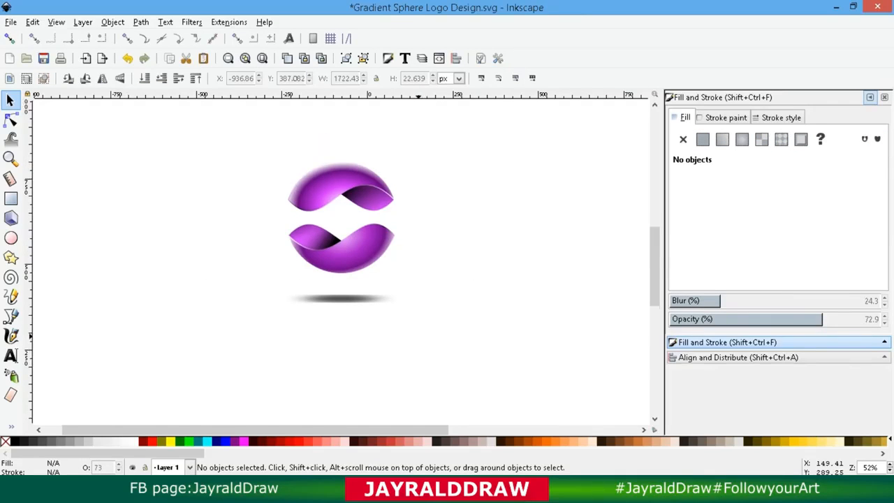
left_click_drag(473, 347, 241, 132)
left_click_drag(506, 372, 237, 115)
left_click(341, 299, "shift")
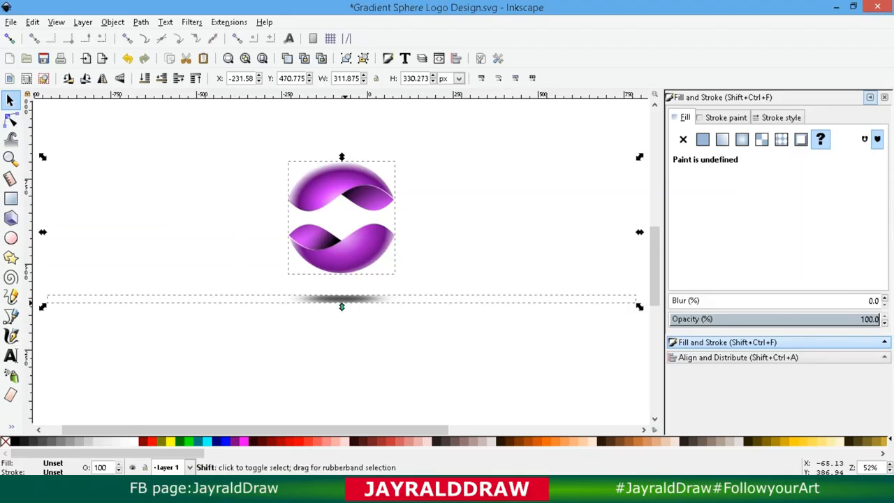
left_click(345, 59)
key("3")
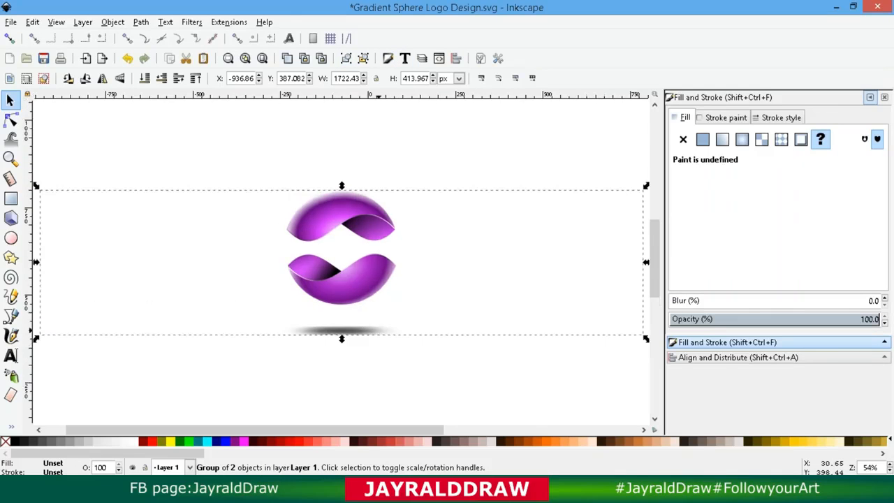
Add the letter G in the gap between the sphere's halves and set its font to sans-serif
key("plus")
key("plus")
key("plus")
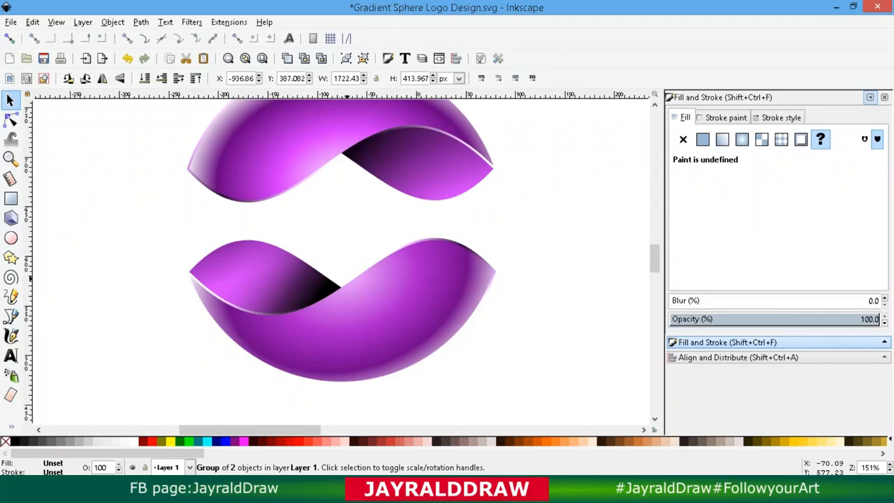
key("t")
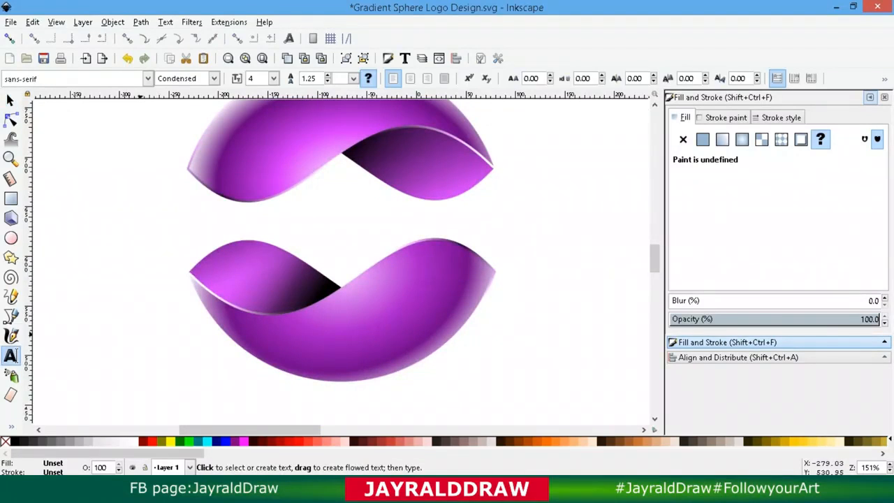
left_click(353, 220)
type("G")
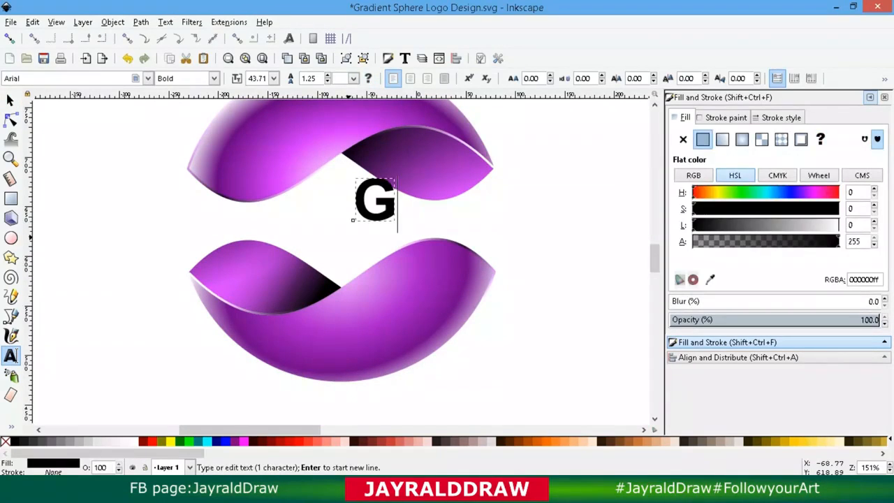
left_click(147, 78)
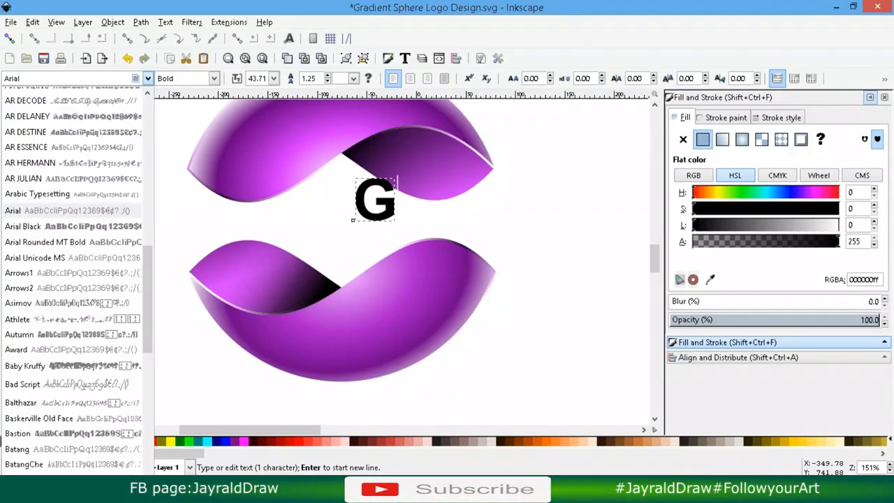
scroll(104, 111, "up", 12)
left_click(70, 111)
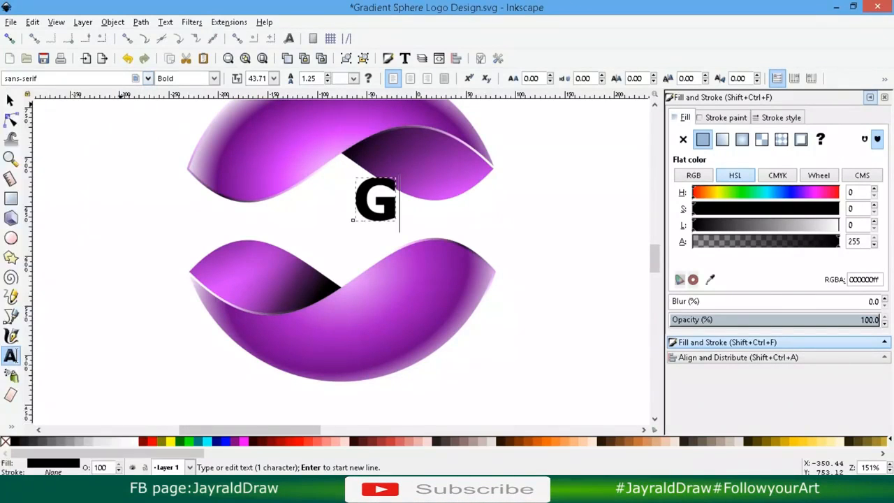
Fill the letter G white and enlarge it proportionally to about 144 × 159 px across the sphere's centre
left_click(10, 100)
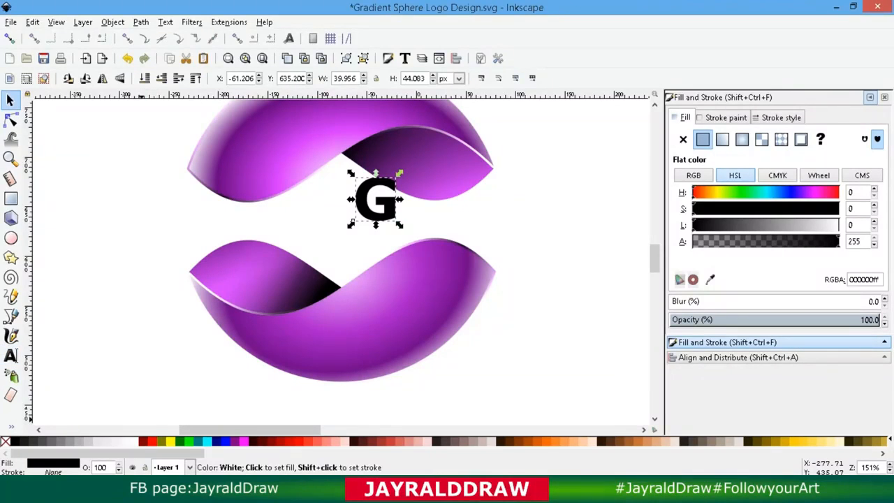
left_click(127, 441)
left_click_drag(350, 224, 255, 289)
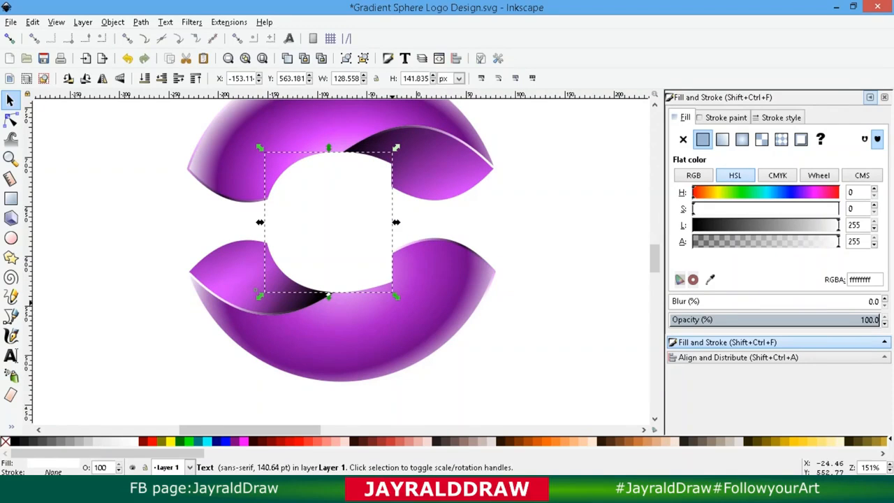
left_click_drag(396, 296, 412, 313)
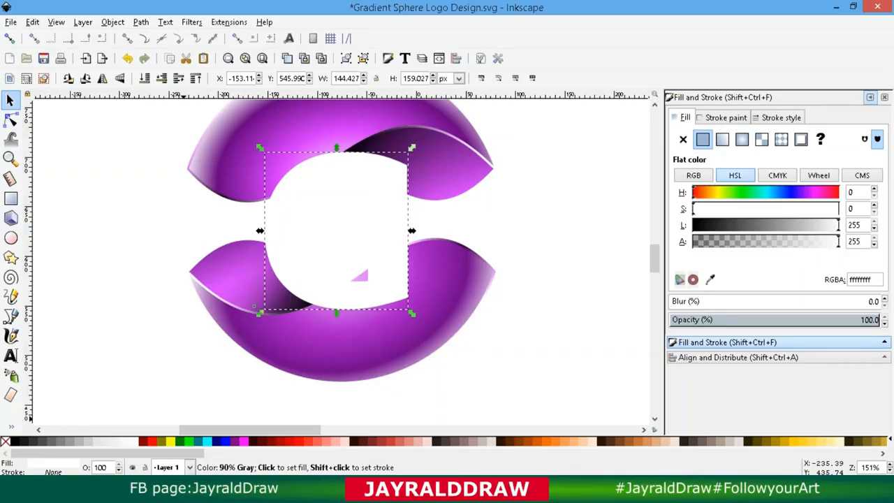
Fill the letter G with the very dark purple 22002b
left_click(24, 441)
scroll(461, 452, "right", 3)
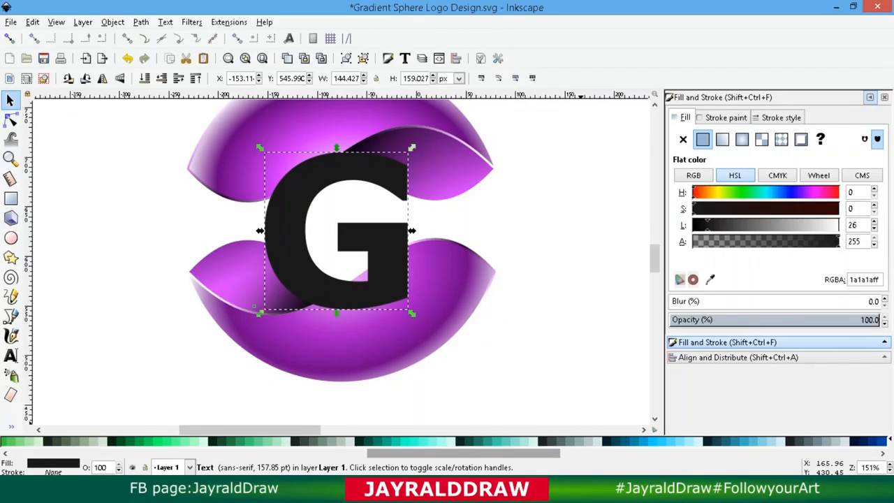
scroll(460, 452, "right", 2)
left_click_drag(481, 453, 686, 453)
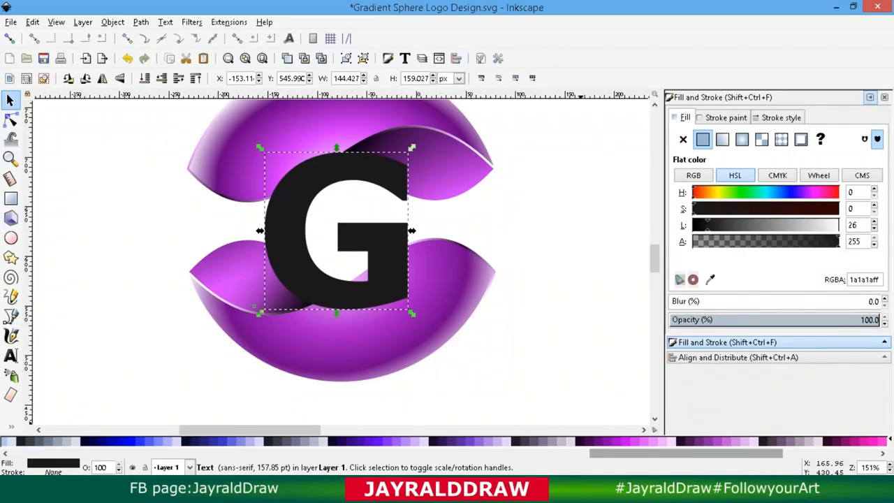
left_click(586, 441)
left_click(593, 441)
left_click(586, 441)
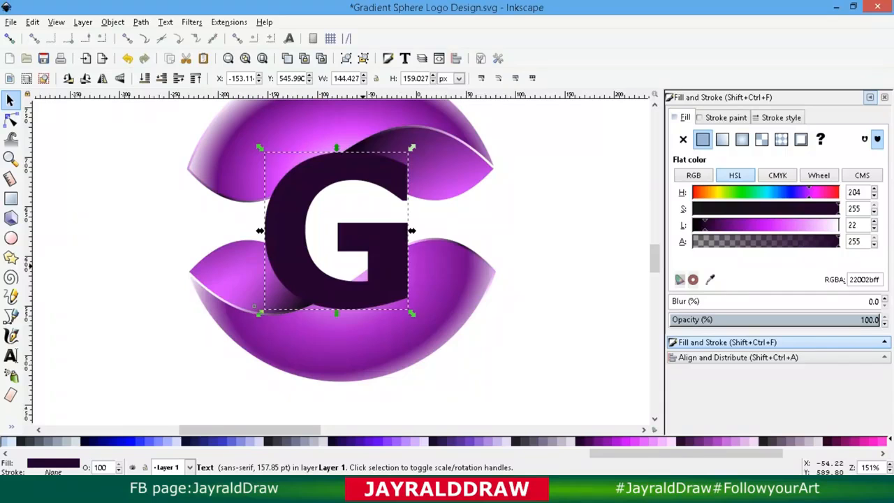
Enlarge the letter G proportionally to about 156 × 172 px
left_click_drag(385, 249, 376, 238)
key("period")
key("period")
key("period")
key("period")
key("period")
key("period")
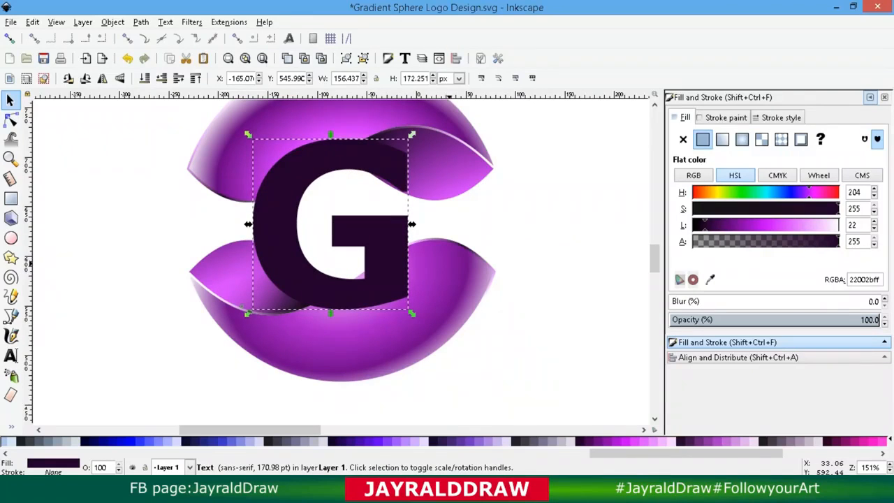
Move the letter G slightly down and to the left, to about X -174, Y 530 px
left_click(341, 262)
scroll(342, 262, "down", 2)
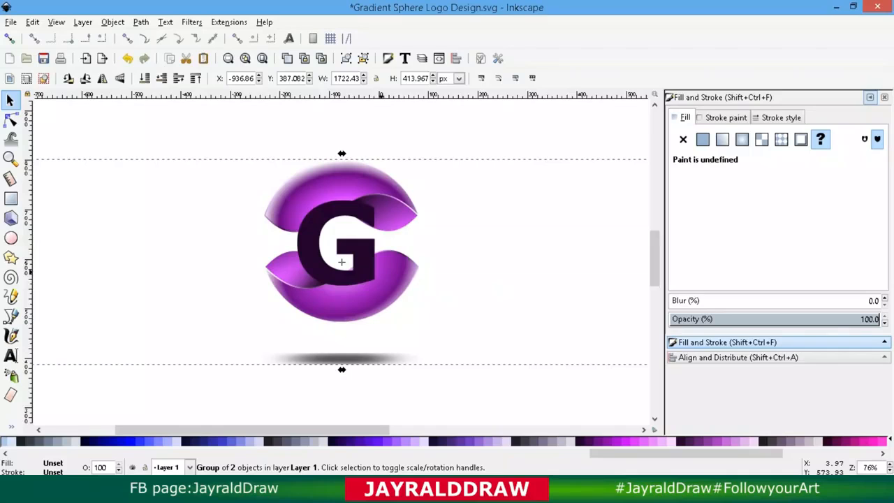
right_click(390, 286)
key("Escape")
left_click(103, 78)
left_click_drag(354, 269, 330, 282)
key("ctrl+z")
key("ctrl+z")
key("ctrl+z")
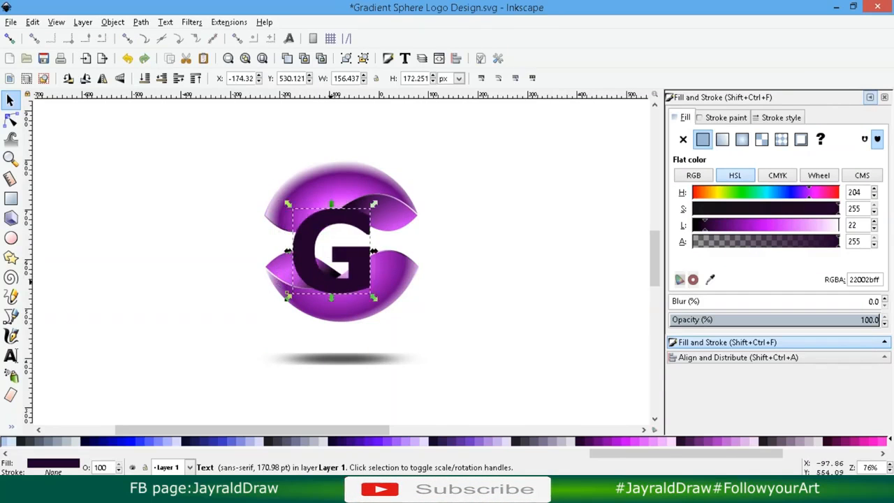
Ungroup the sphere from its shadow and split the sphere into its separate pieces
left_click(379, 189)
left_click(363, 58)
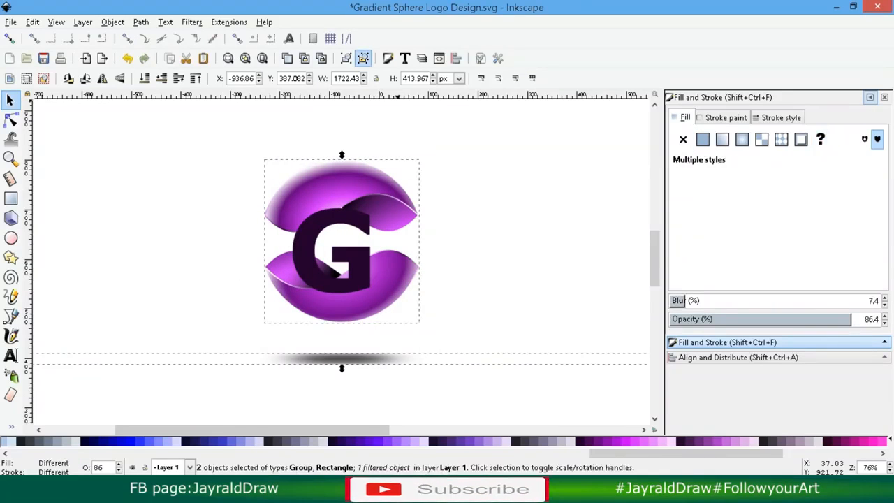
left_click(363, 57)
left_click(469, 282)
Lower the letter G in the stacking order, one level at a time, until it sits behind all of the sphere's wave pieces
left_click(355, 268)
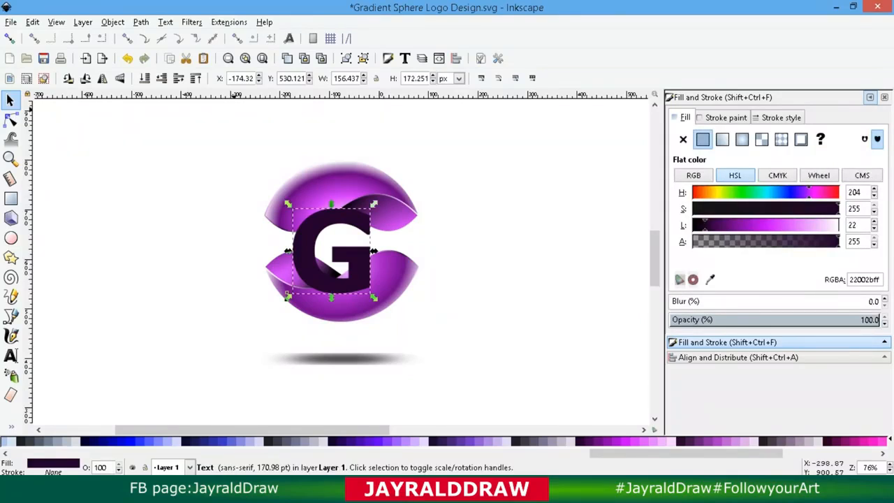
left_click(161, 78)
left_click(161, 78)
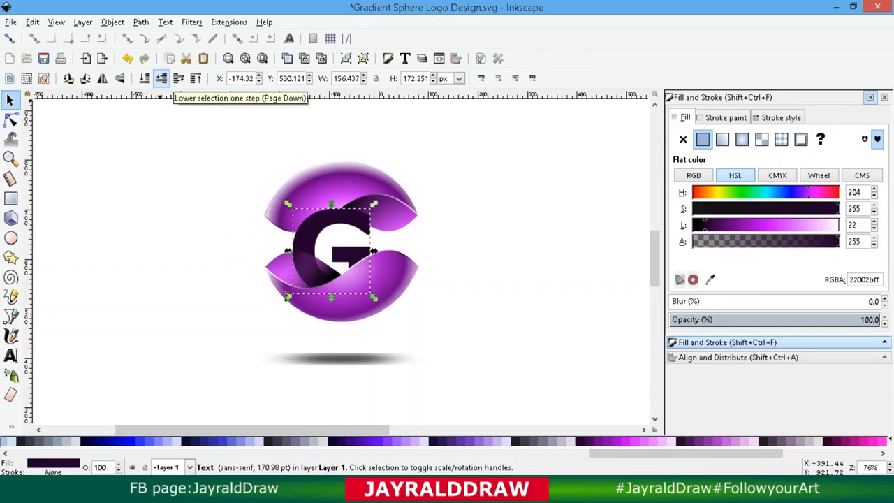
left_click(161, 78)
left_click(162, 78)
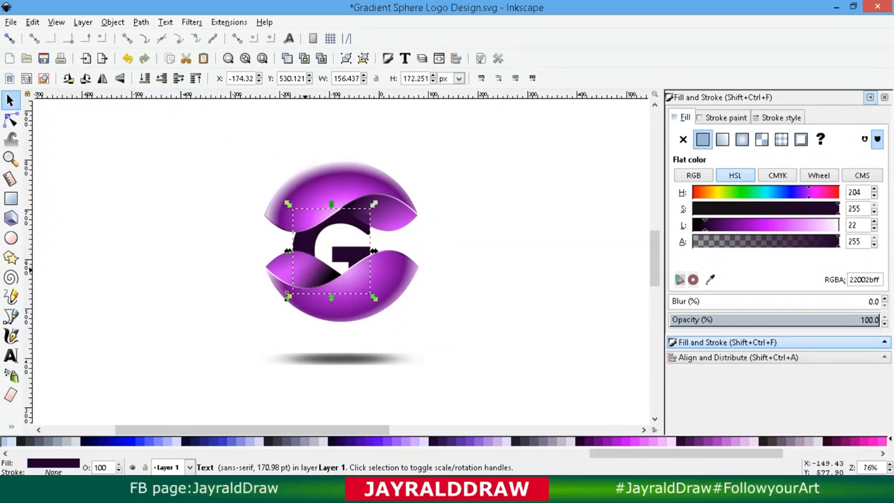
Try to lower the sphere's two dark shading pieces to the bottom of the stacking order, and undo it
left_click(303, 270)
left_click(405, 214, "shift")
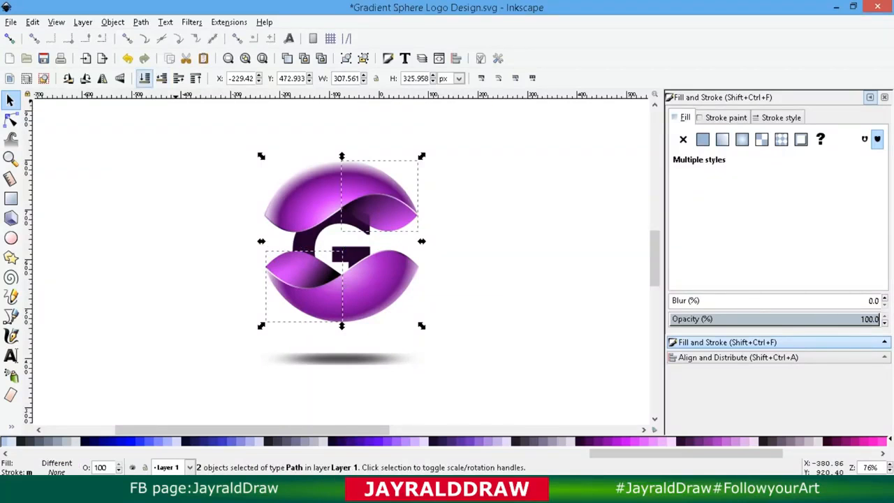
left_click(144, 77)
key("ctrl+z")
key("ctrl+z")
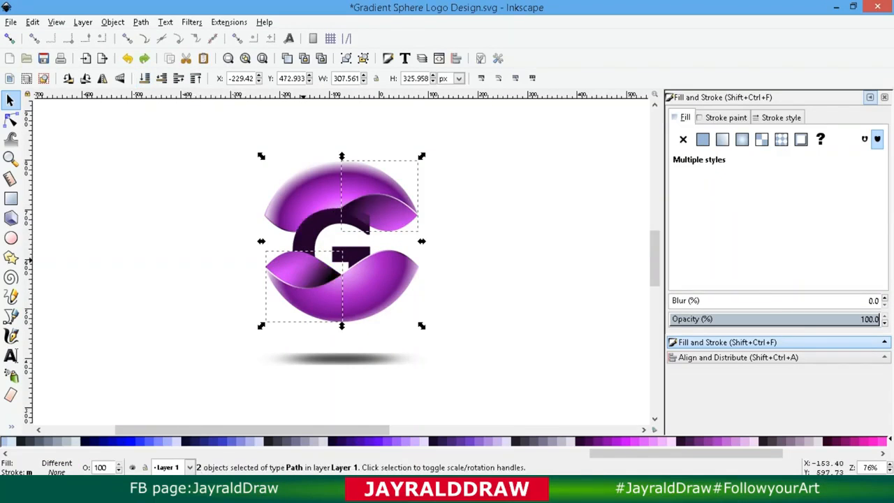
Lower the upper half's dark shading piece behind the letter G, and try lowering the lower half's shading piece too
key("Escape")
left_click(381, 183)
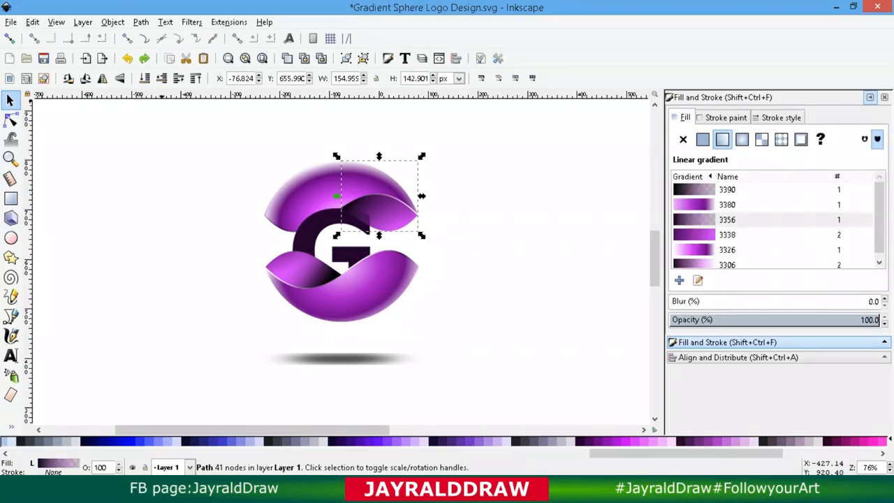
left_click(305, 270)
left_click(161, 77)
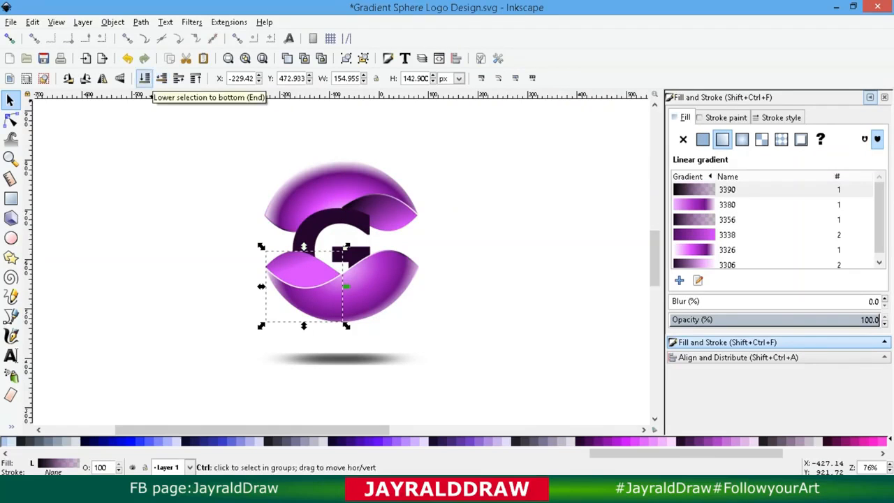
key("Page_Down")
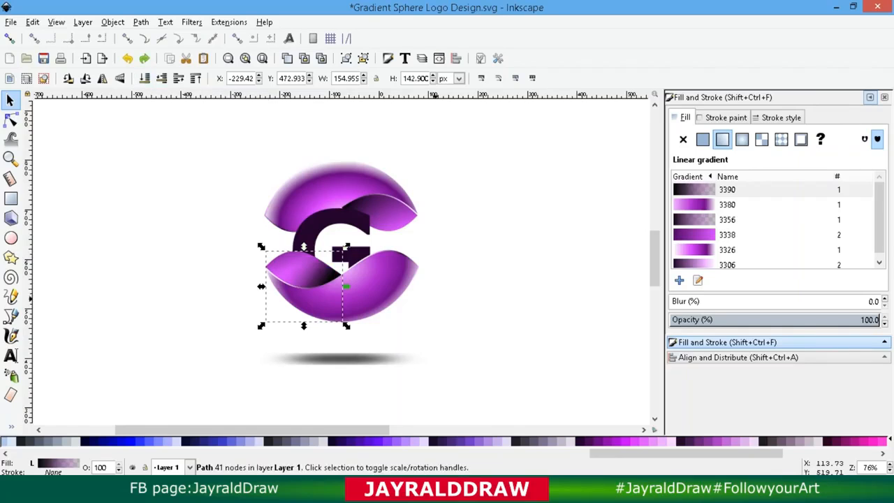
Raise the letter G two levels so it sits in front of the sphere's lower half
left_click(360, 253)
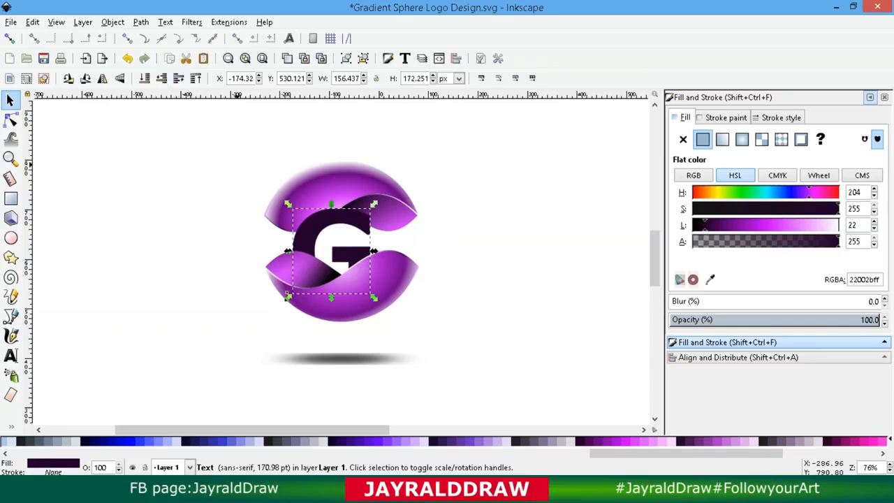
left_click(178, 78)
left_click(178, 78)
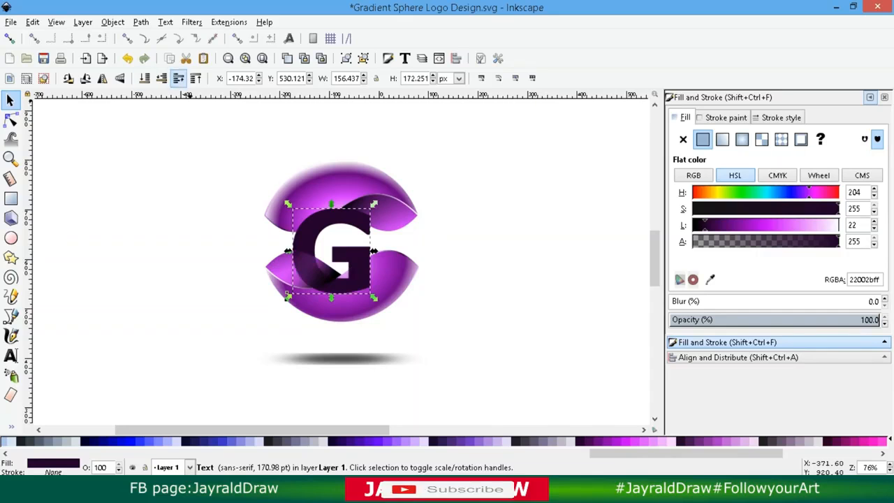
Raise the sphere's lower and upper halves in the stacking order so both overlap the letter G
left_click(379, 269)
left_click(178, 78)
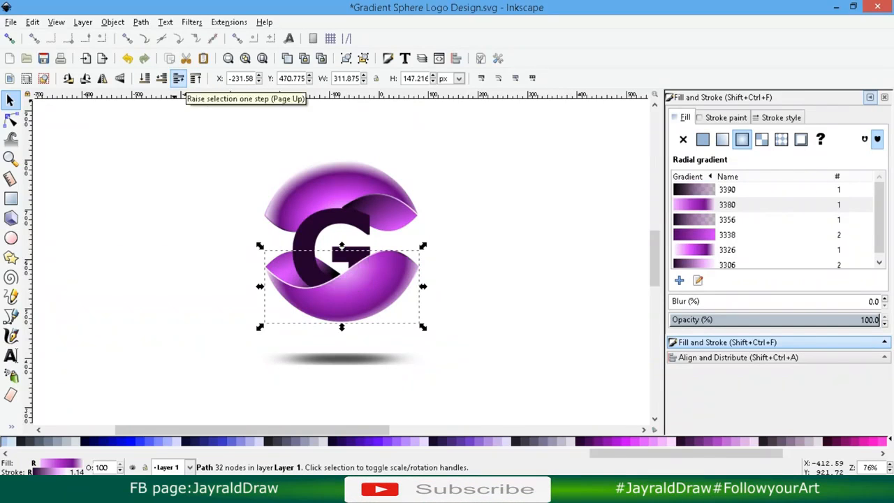
key("Tab")
left_click(178, 78)
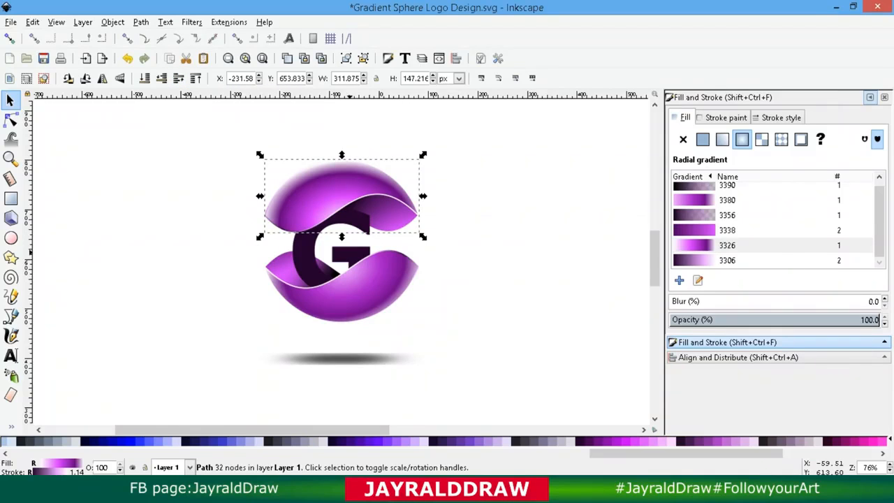
Make the lower half's radial gradient translucent, with 65.5% opacity at the centre stop and 60.8% at the middle stop
left_click(349, 252)
left_click(383, 268)
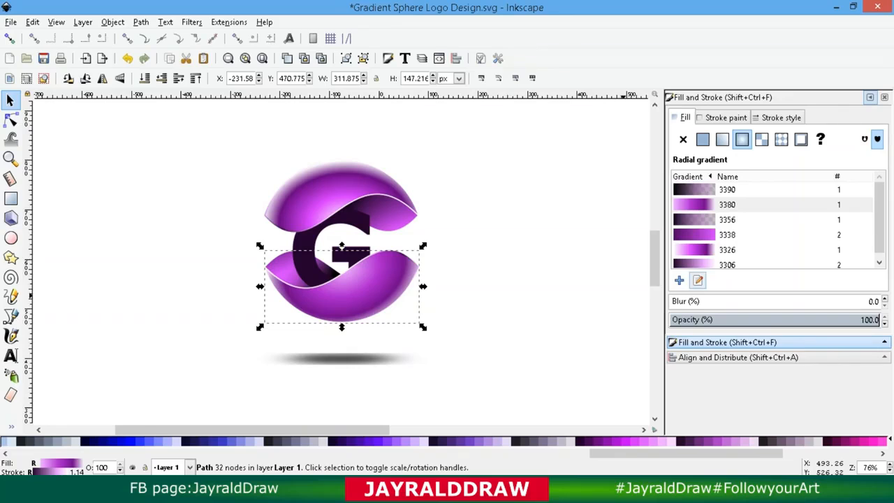
key("g")
left_click(344, 269)
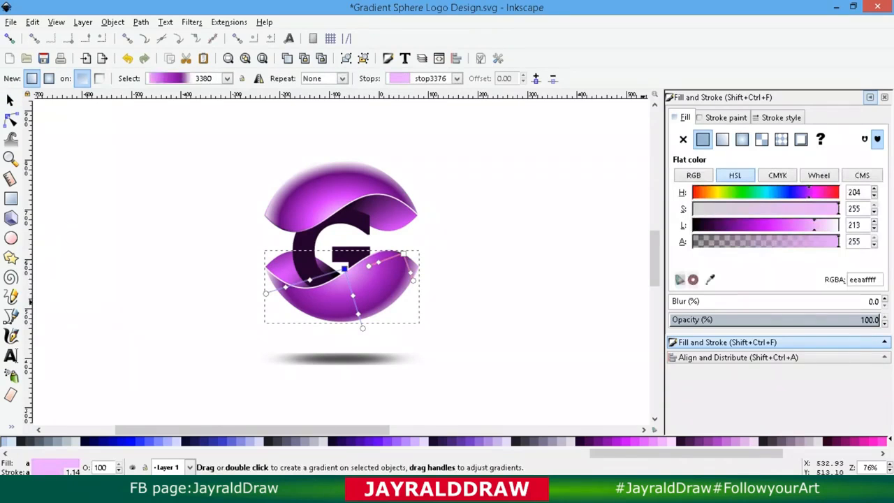
left_click(815, 320)
left_click_drag(814, 319, 803, 320)
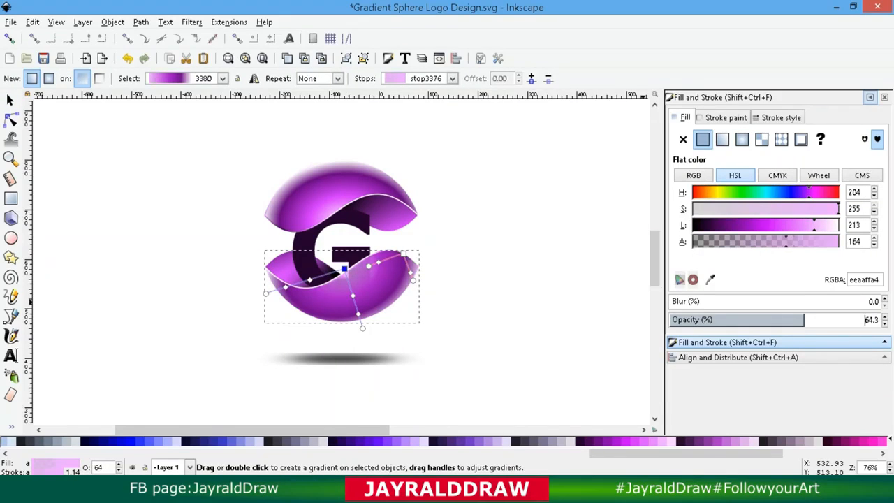
left_click(352, 295)
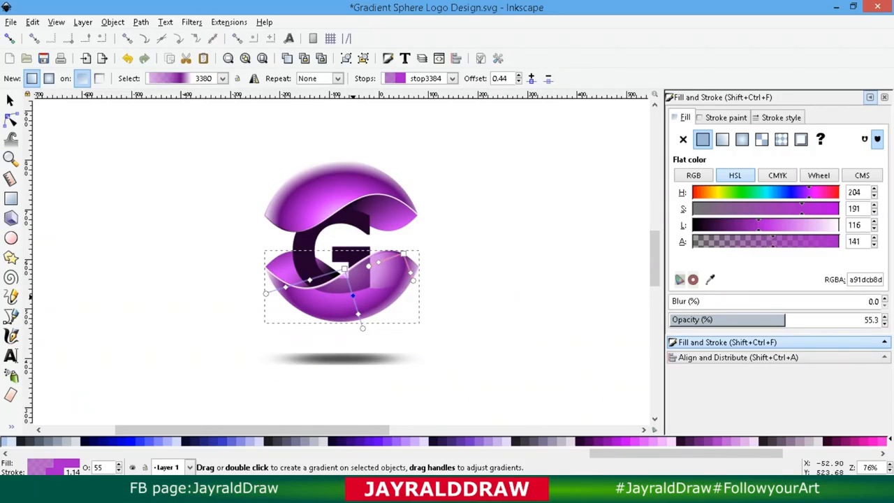
left_click(792, 320)
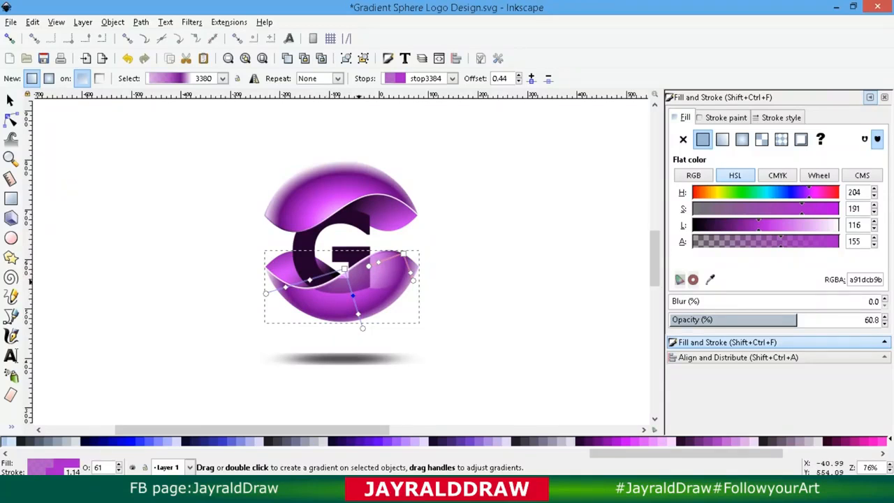
left_click(344, 269)
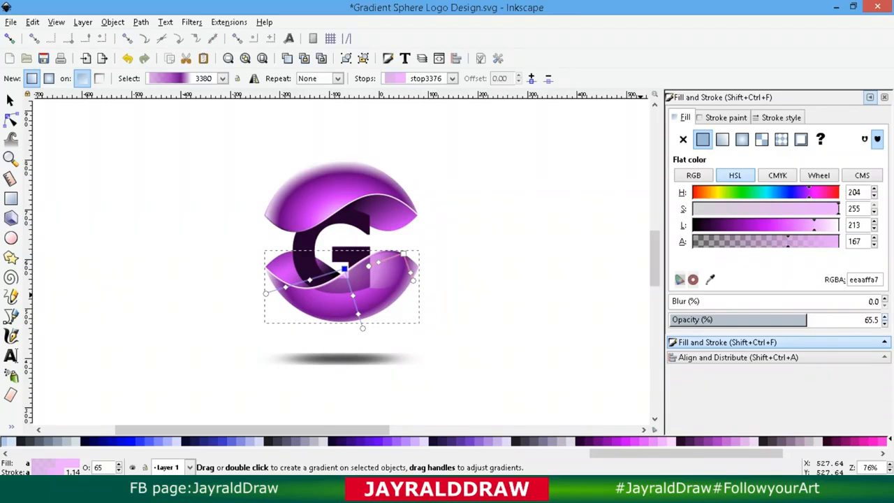
Move the letter G slightly to the right within the sphere
left_click(10, 101)
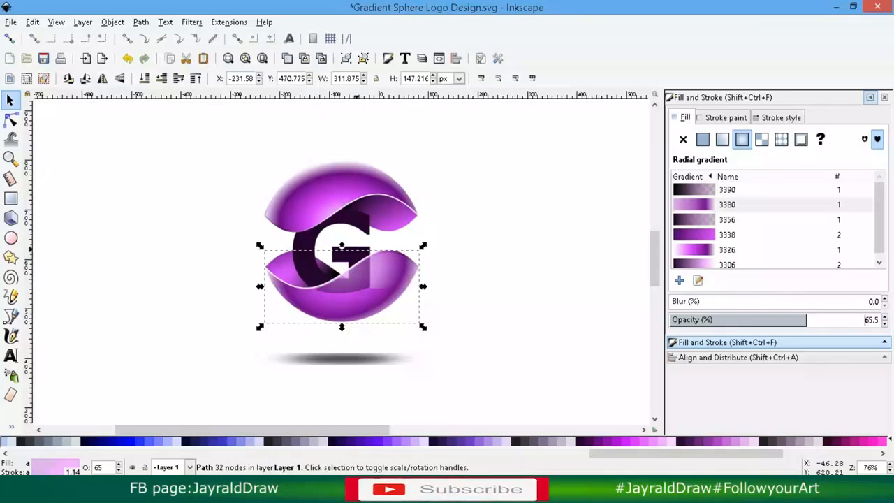
left_click(308, 245)
mouse_move(309, 244)
left_mouse_down()
mouse_move(322, 248)
mouse_move(316, 245)
left_mouse_up()
Make the upper half's radial gradient translucent, with 65.1% opacity at the centre stop and 60% at the middle stop
left_click(307, 190)
left_click(697, 280)
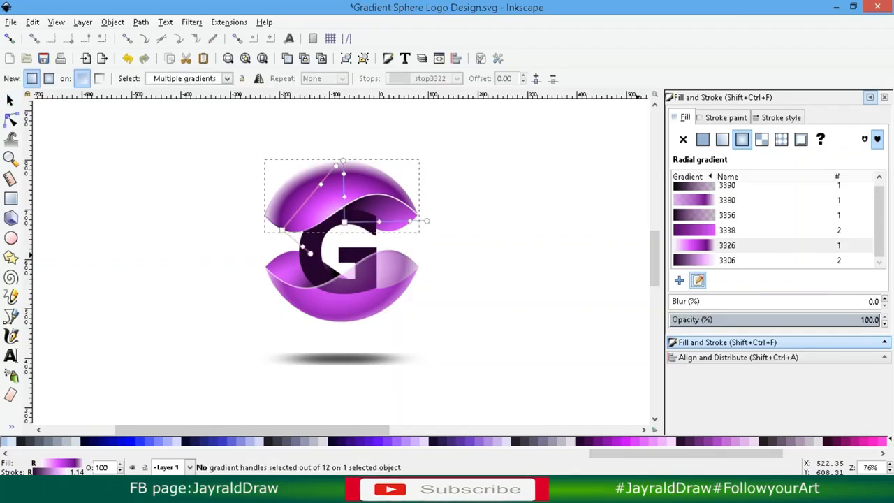
left_click(344, 222)
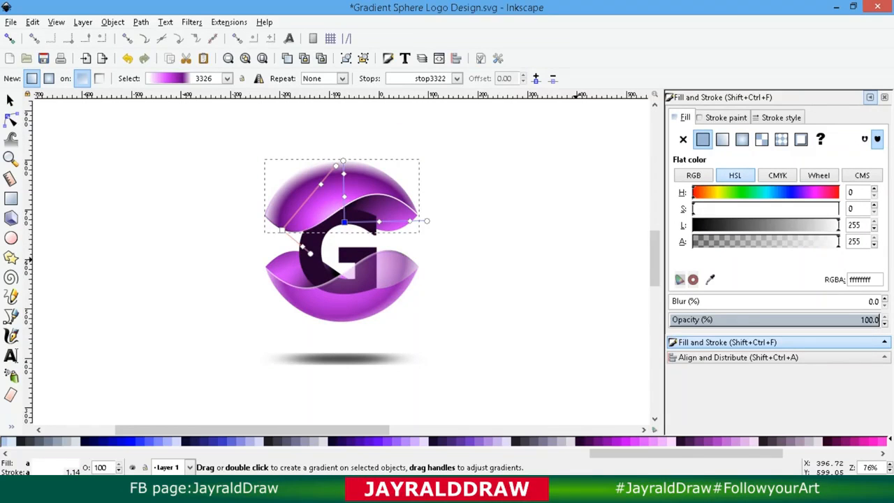
left_click(823, 320)
left_click_drag(823, 320, 879, 320)
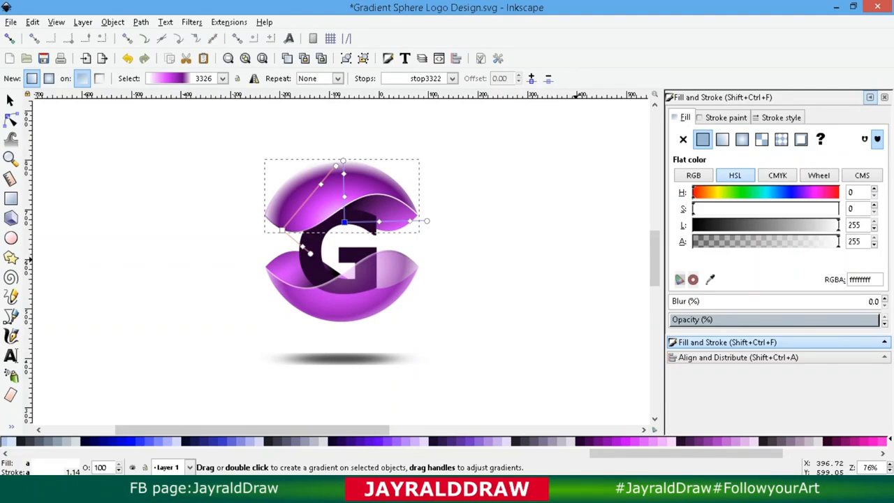
left_click(344, 197)
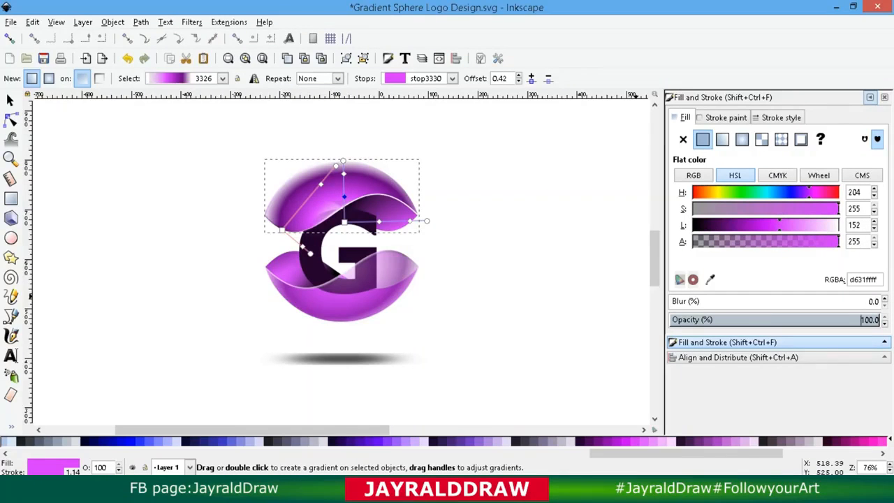
left_click_drag(879, 320, 866, 319)
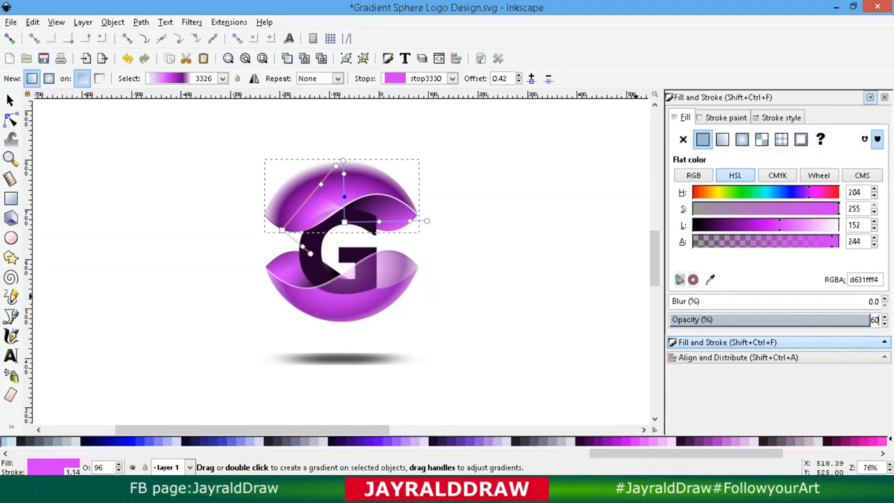
key("Return")
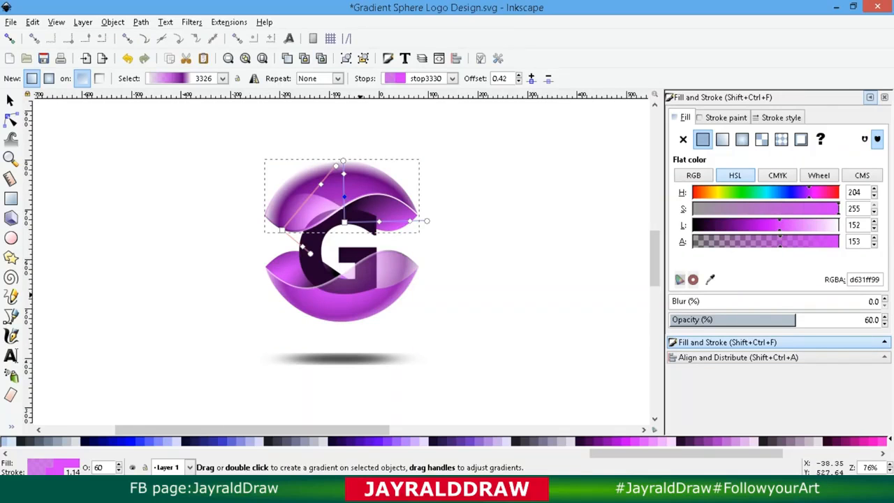
Check the opacity of the gradient stops on the sphere's lower and upper halves, and select the letter G
left_click(360, 295)
left_click(344, 269)
left_click(352, 296)
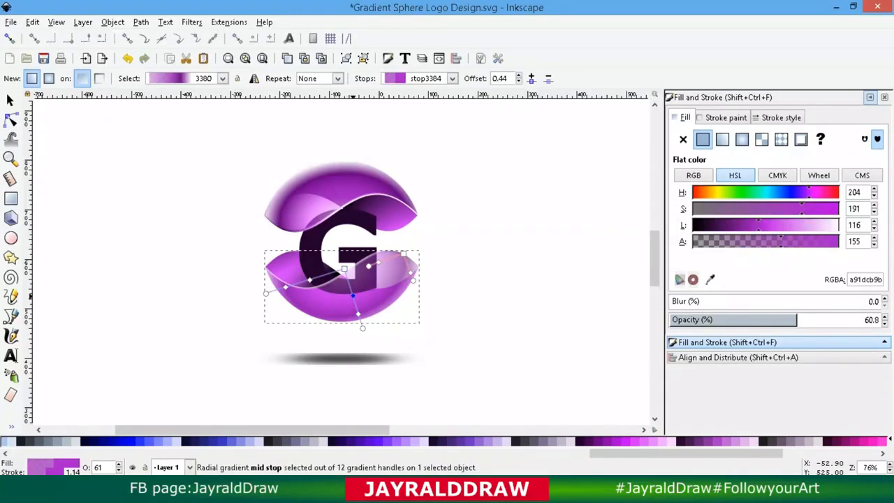
left_click(315, 209)
left_click(344, 222)
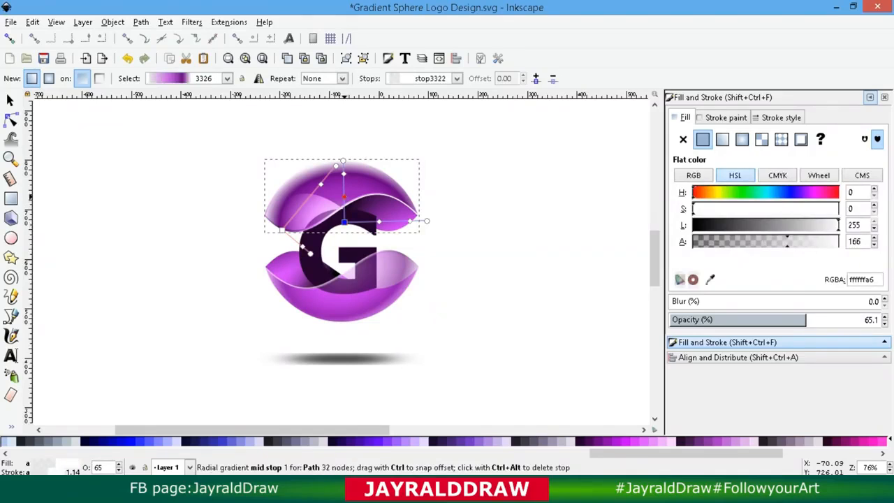
left_click(310, 252)
left_click(10, 100)
left_click(338, 237)
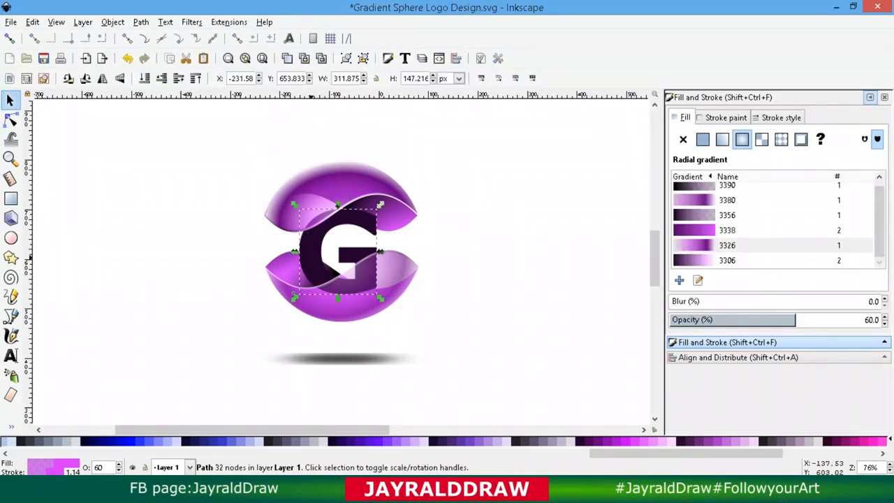
Resize the letter G to about 178 by 196 px and reposition it within the sphere, then deselect it
left_click_drag(294, 205, 280, 190)
left_click_drag(309, 246, 307, 246)
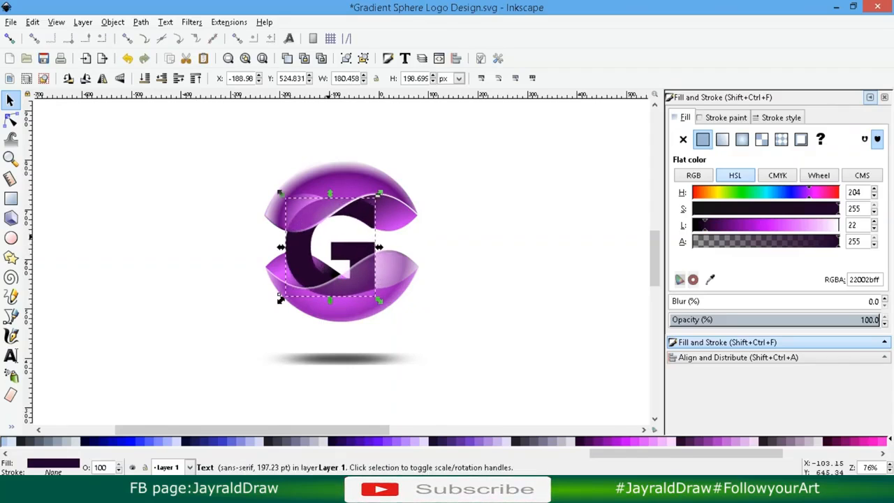
left_click_drag(378, 194, 379, 191)
left_click_drag(311, 269, 322, 266)
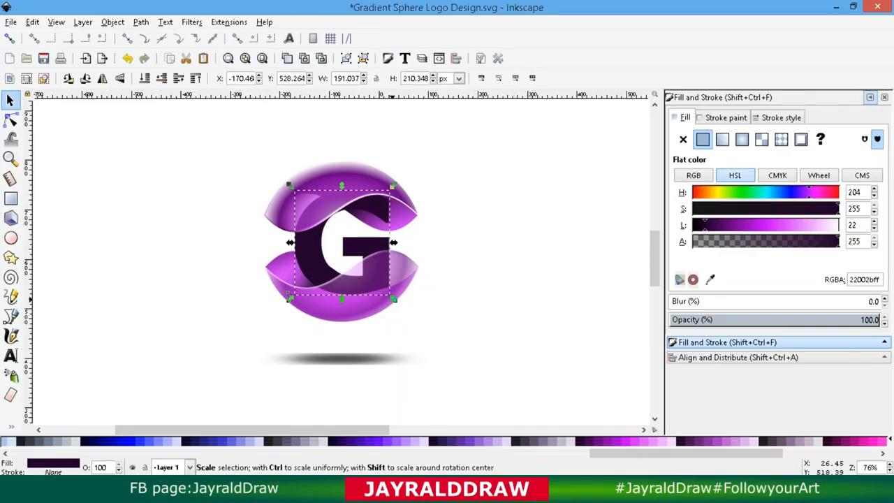
left_click_drag(393, 298, 389, 296)
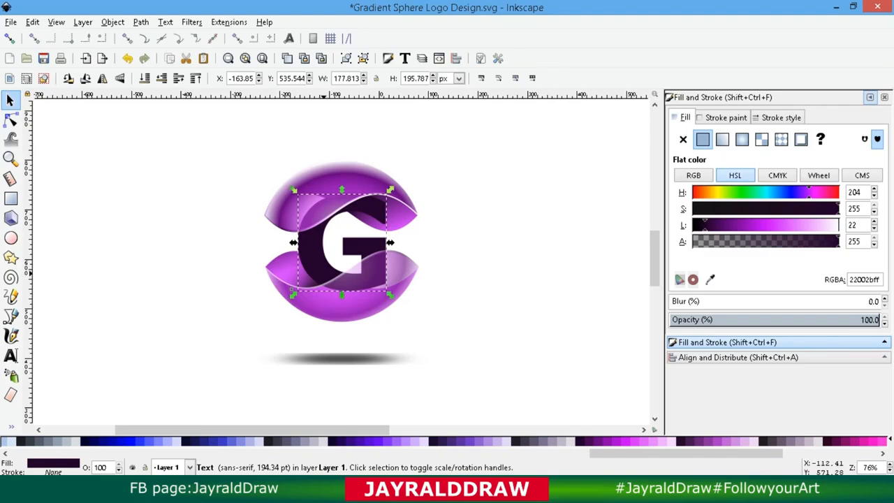
left_click_drag(323, 273, 321, 273)
left_click(510, 254)
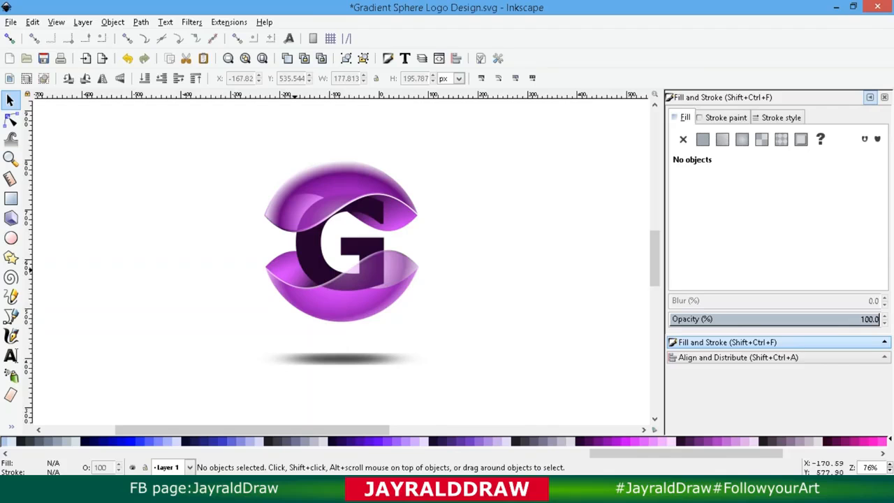
Enable snapping and shift the translucent lower half slightly down to line up with the solid piece behind it
left_click(295, 276)
left_click(374, 311)
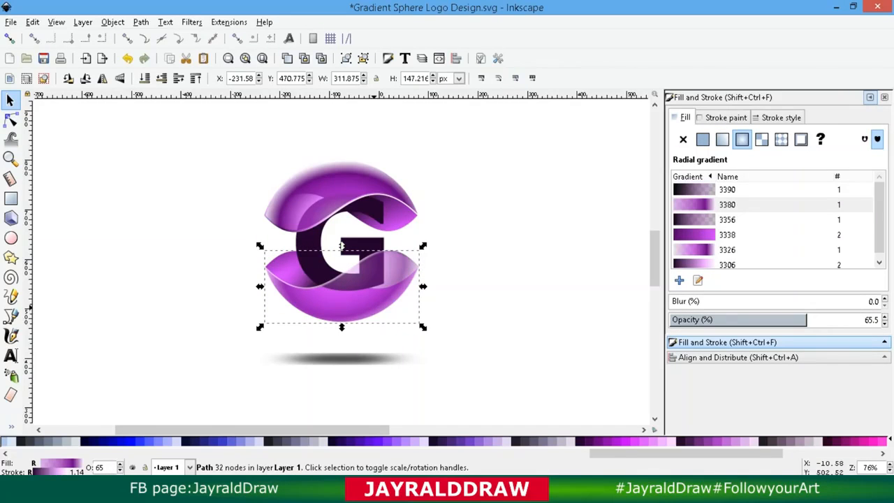
left_click_drag(374, 304, 377, 278)
left_click(320, 300)
left_click(377, 313)
left_click(9, 39)
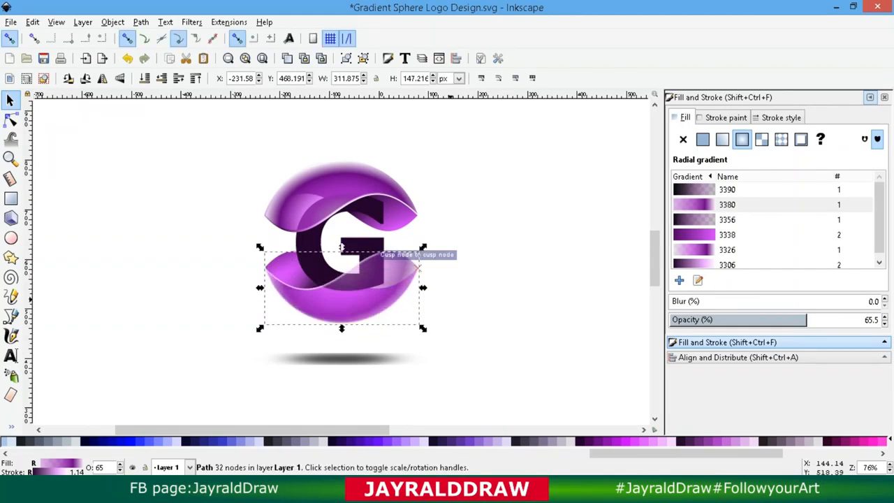
key("Escape")
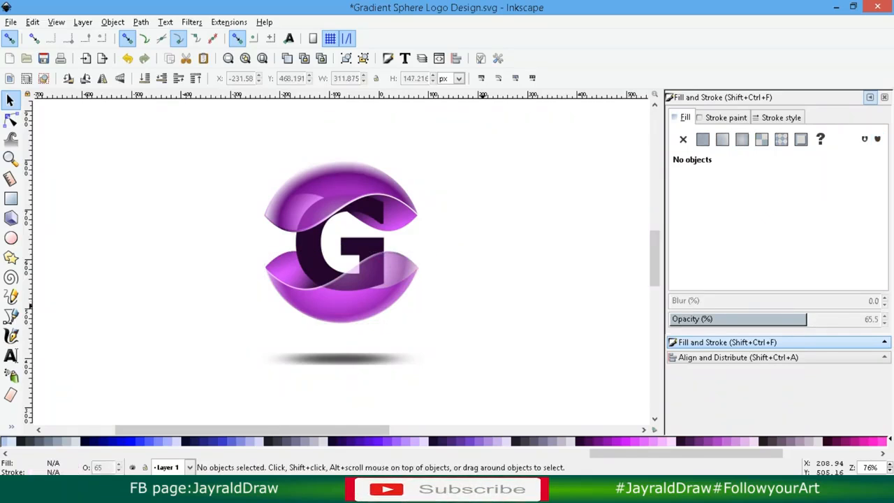
Move the translucent lower half below the sphere and redirect the solid lower piece's linear gradient, dark purple from its lower area to light purple at its upper-left edge
left_click(363, 293)
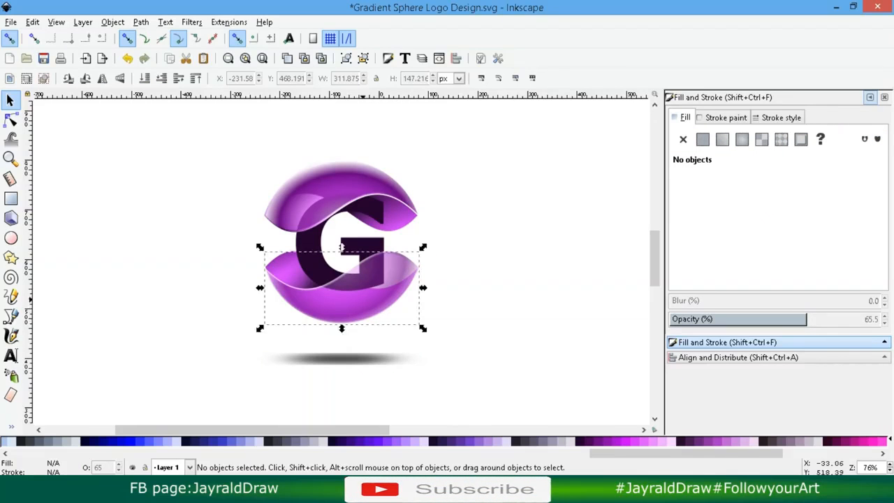
left_click_drag(364, 293, 365, 352)
left_click(308, 298)
left_click(697, 280)
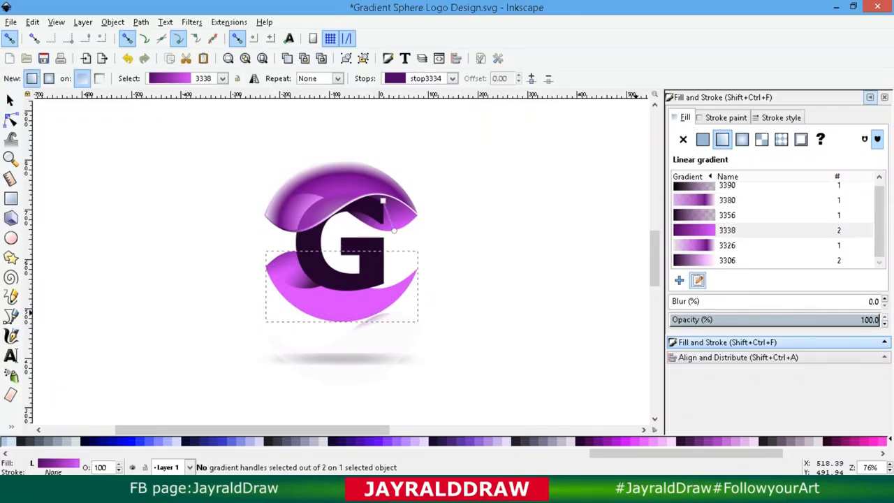
left_click_drag(382, 200, 371, 309)
left_click_drag(394, 230, 283, 253)
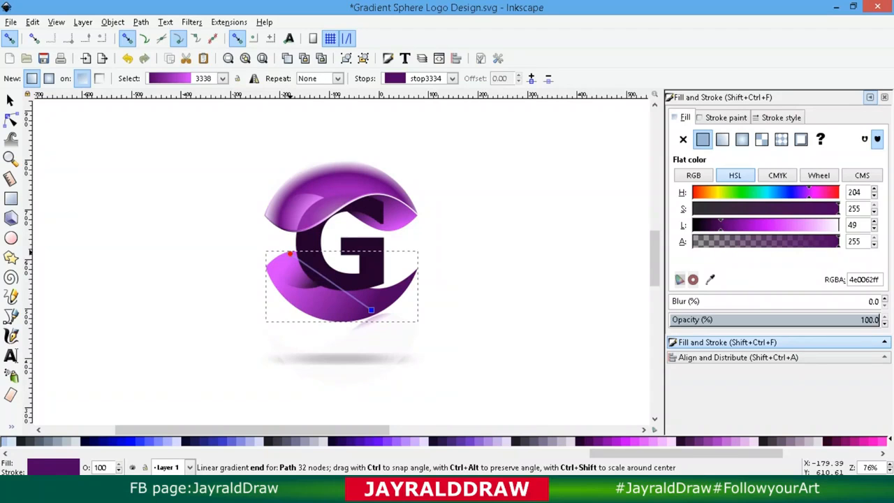
left_click(371, 309)
left_click_drag(371, 309, 306, 288)
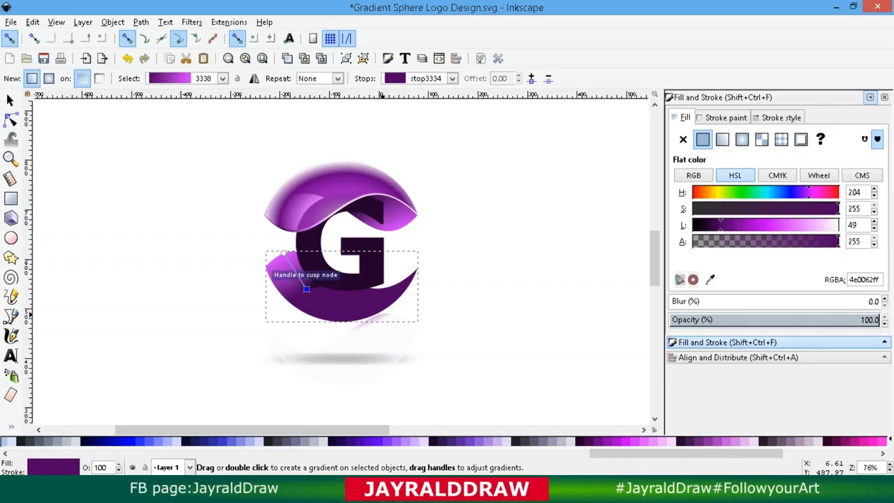
Move the translucent lower half back over the solid lower piece and deselect it
left_click(10, 101)
left_click(341, 335)
left_click_drag(351, 333, 350, 292)
key("Escape")
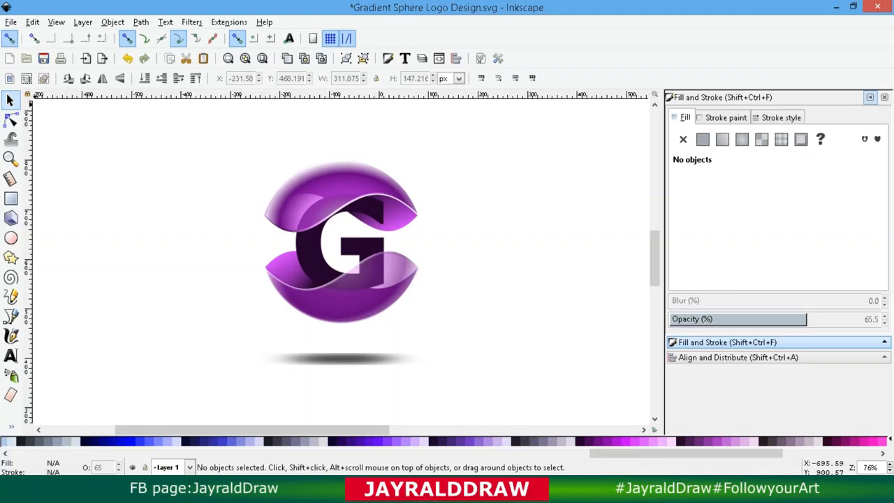
Fill the letter G with a radial gradient and set its centre stop's lightness to 253
key("minus")
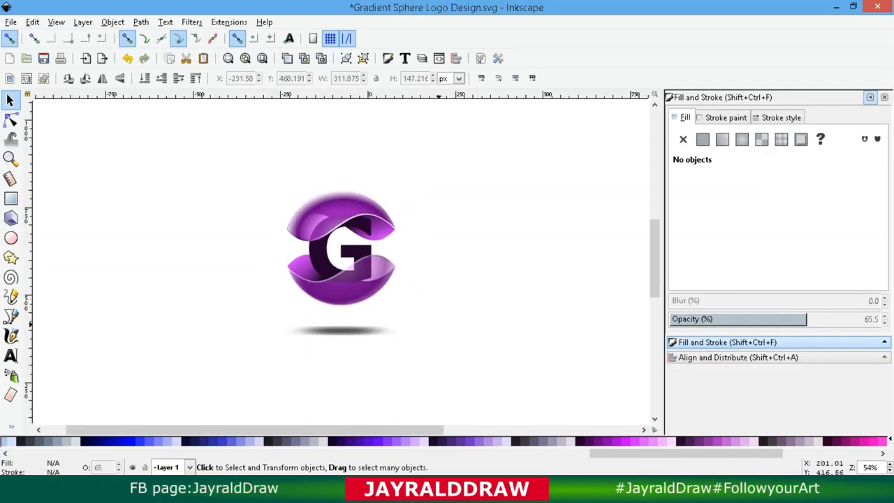
left_click(316, 255)
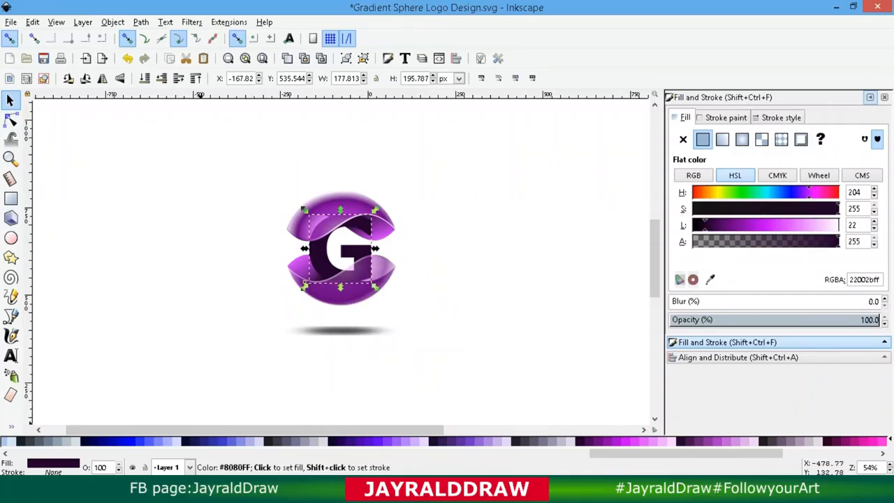
left_click(171, 453)
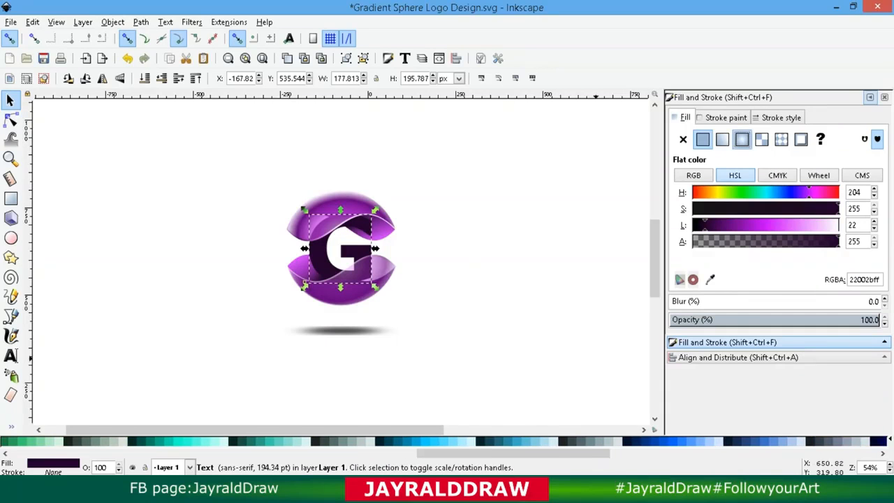
left_click(742, 139)
key("g")
left_click(340, 248)
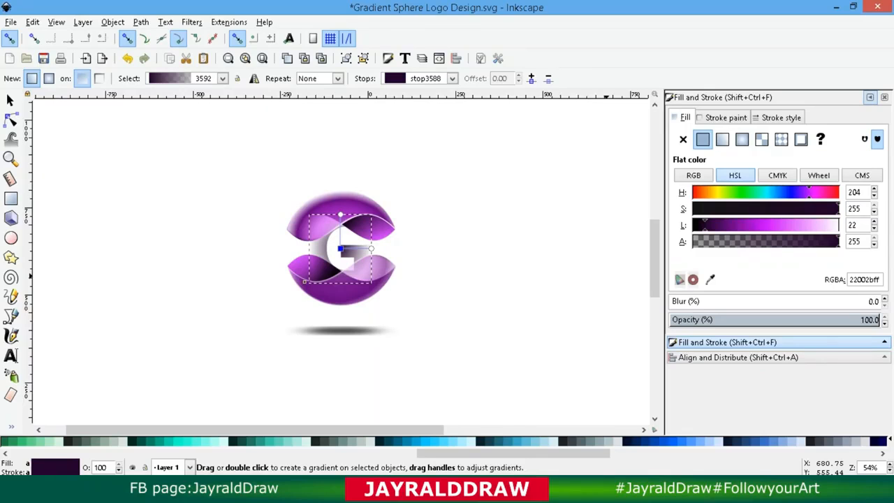
left_click(837, 225)
Set the outer stop of the G's radial gradient to lightness 10 and 100% opacity
left_click(340, 215)
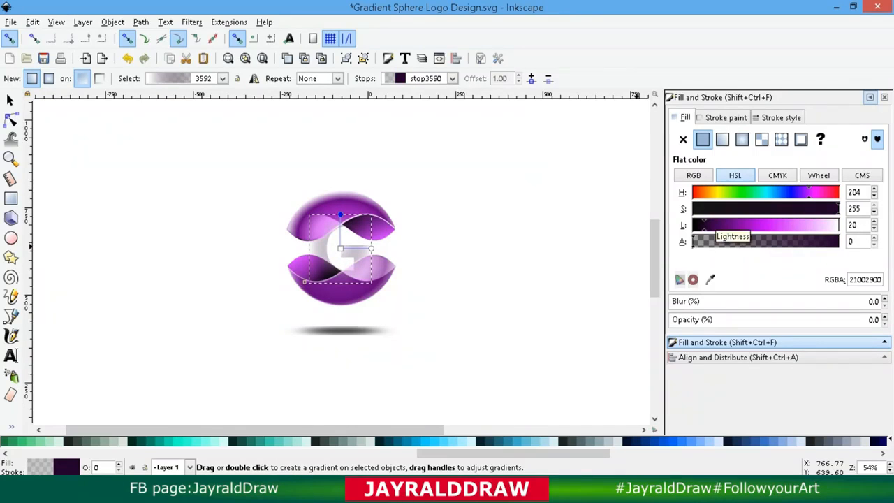
left_click(698, 225)
left_click(824, 241)
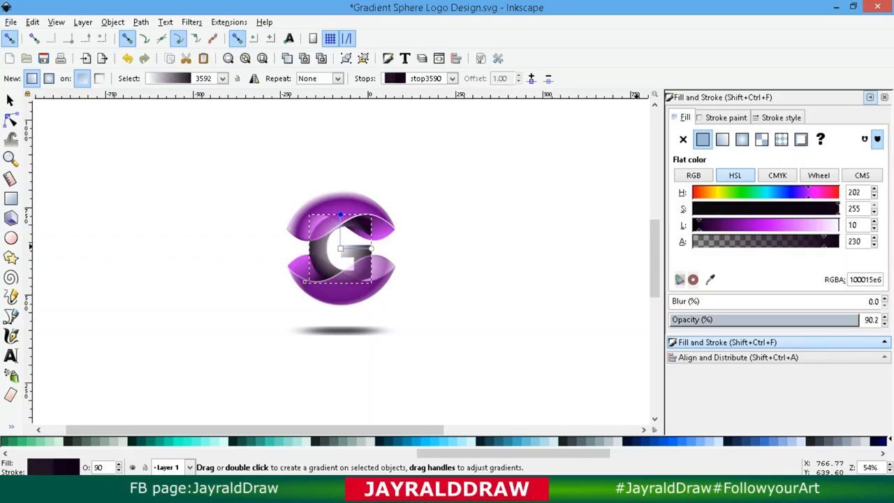
mouse_move(824, 241)
left_mouse_down()
mouse_move(845, 242)
mouse_move(824, 242)
left_mouse_up()
left_click_drag(824, 242, 833, 241)
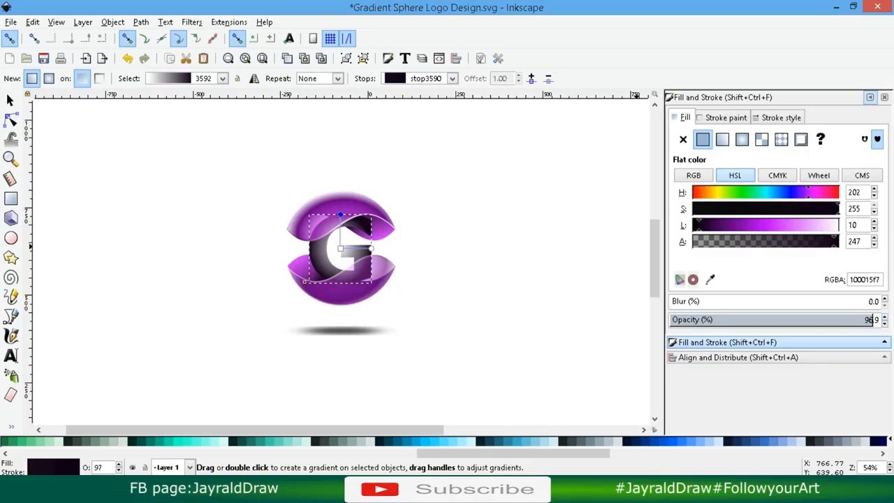
left_click_drag(872, 319, 880, 319)
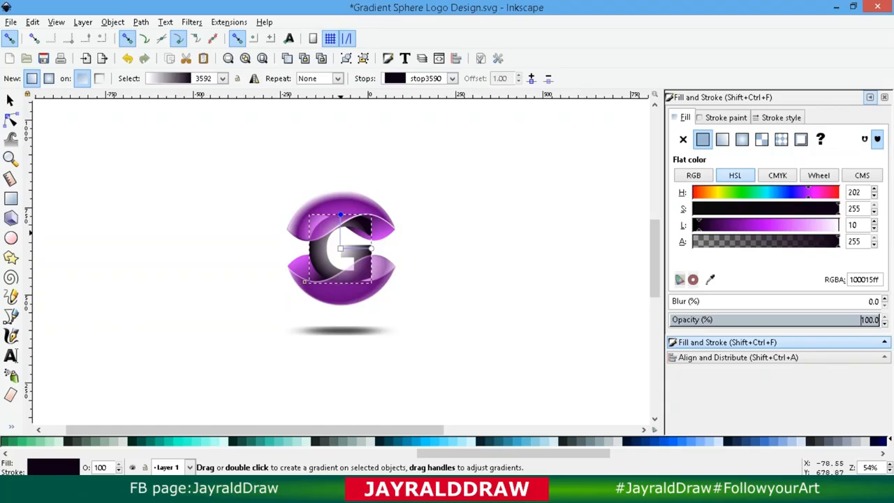
Add a middle stop to the G's radial gradient and colour it dark blue-violet, 220055
double_click(341, 231)
left_click(340, 231)
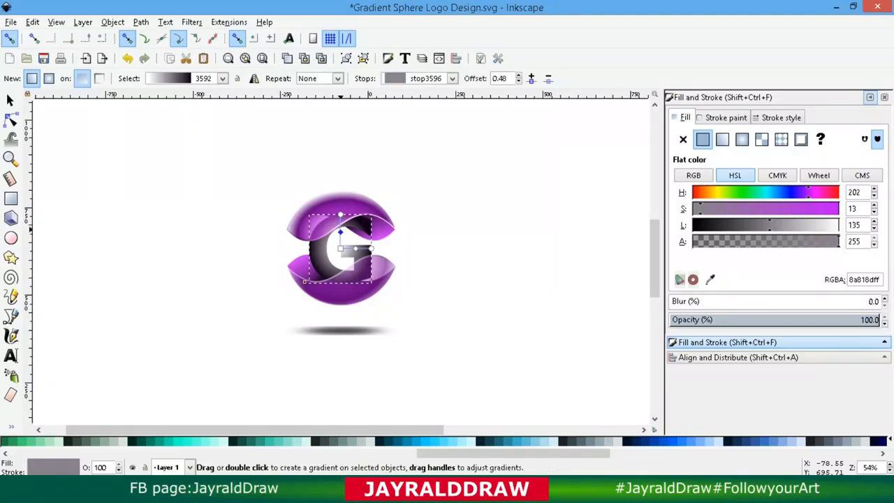
scroll(325, 441, "down", 5)
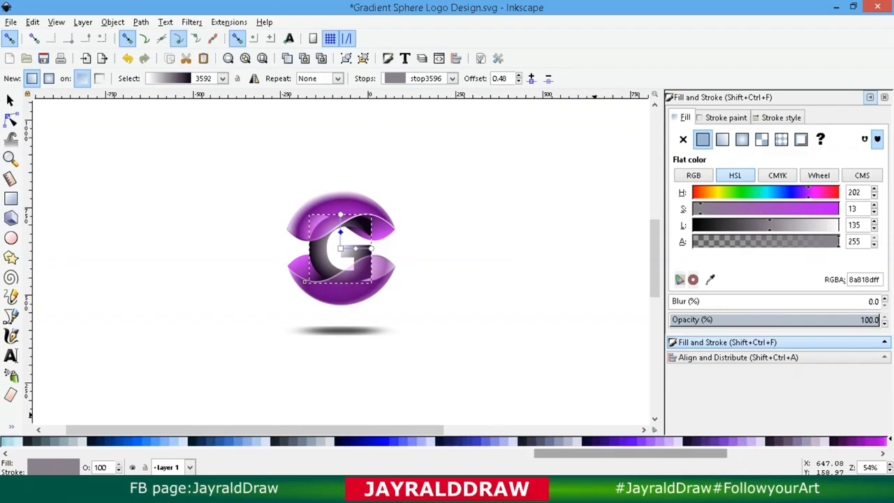
left_click(326, 441)
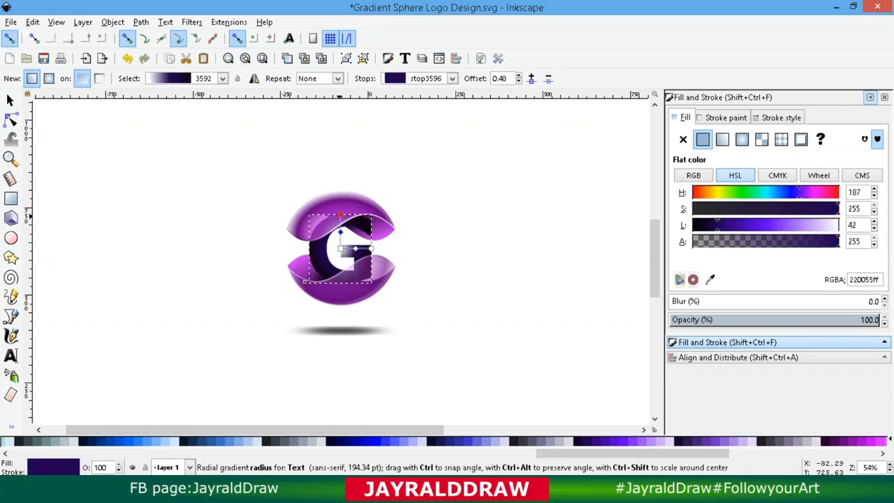
Colour the outer stop of the G's radial gradient black
left_click(340, 215)
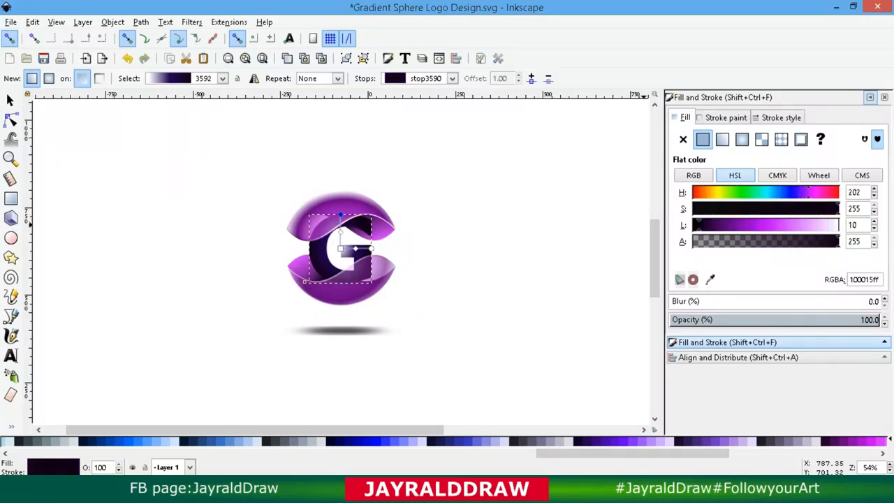
left_click(696, 225)
left_click_drag(573, 453, 46, 453)
left_click(14, 441)
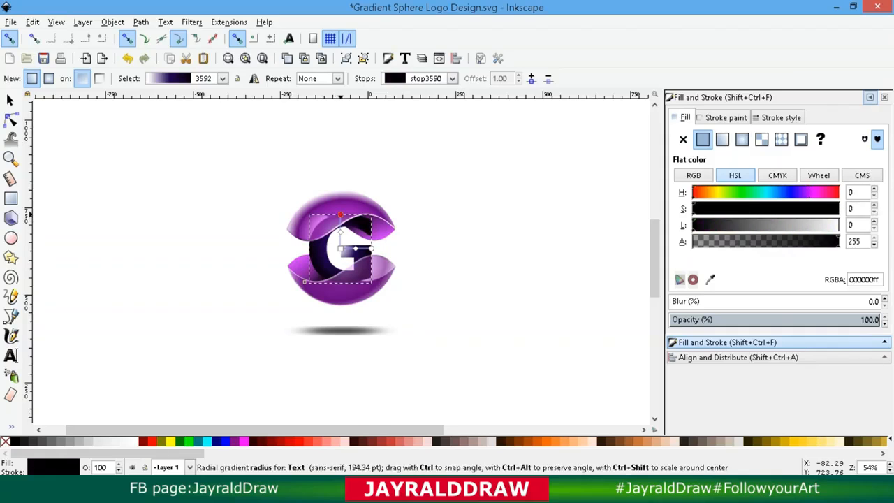
Adjust the G's gradient radius, move its centre onto the crossbar, and make the centre stop purple with lightness 102
left_click_drag(371, 250, 381, 250)
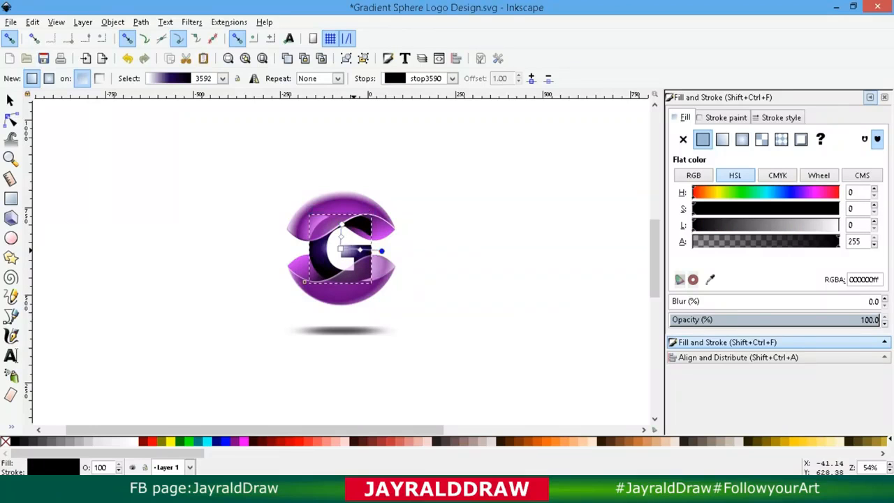
left_click(340, 249)
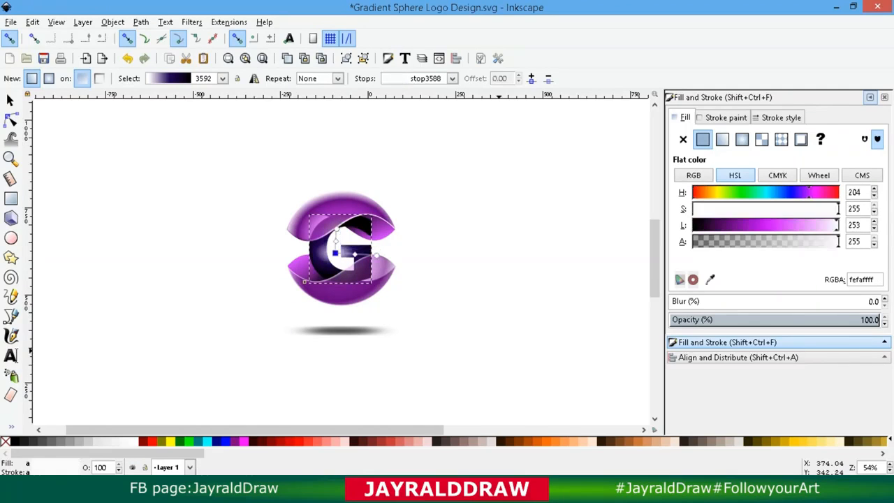
left_click(778, 225)
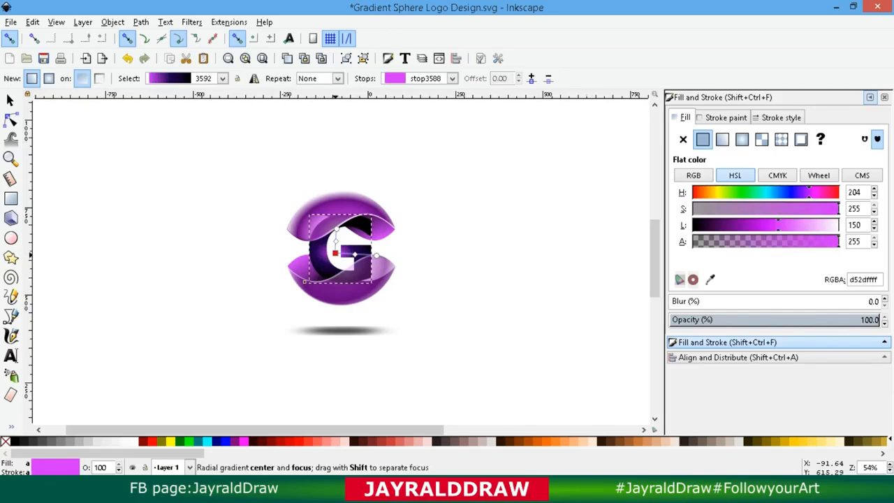
left_click_drag(335, 252, 346, 249)
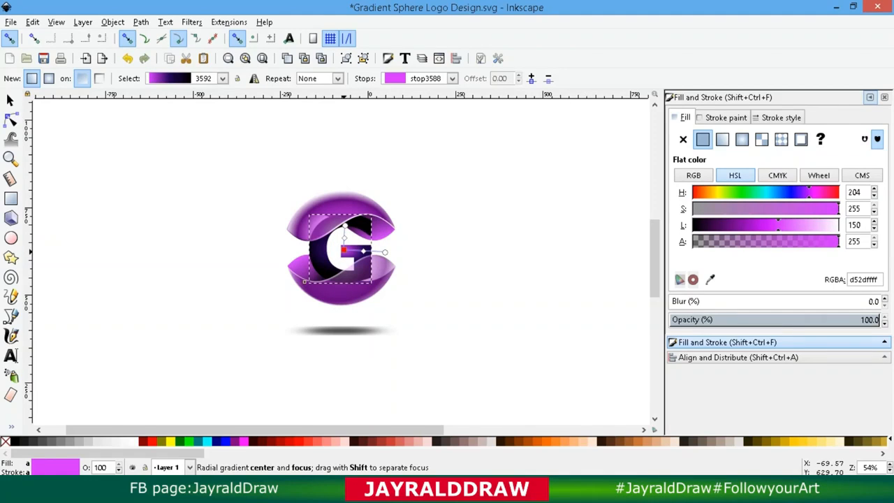
left_click_drag(778, 225, 751, 225)
Extend the G's gradient radius diagonally toward the letter's upper-right corner, fine-tuning its centre on the crossbar with snapping off
mouse_move(345, 225)
left_mouse_down()
mouse_move(333, 225)
mouse_move(378, 216)
left_mouse_up()
key("shift+5")
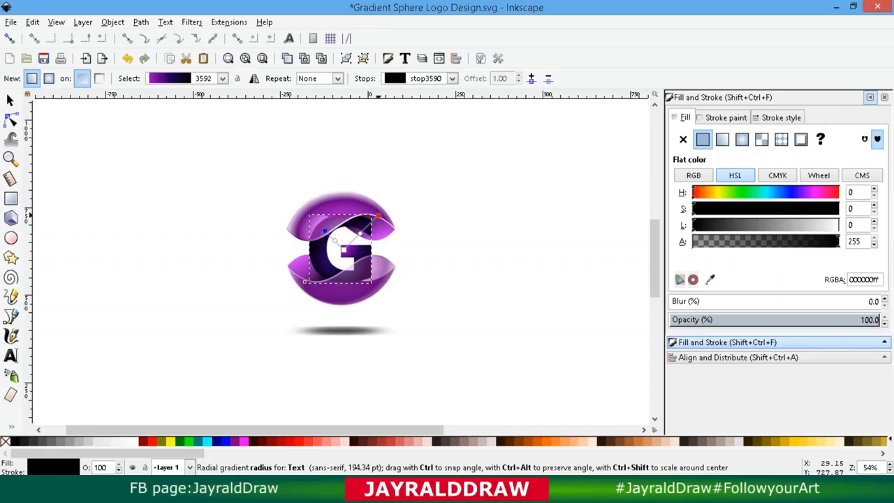
left_click(343, 249)
left_click_drag(344, 250, 344, 249)
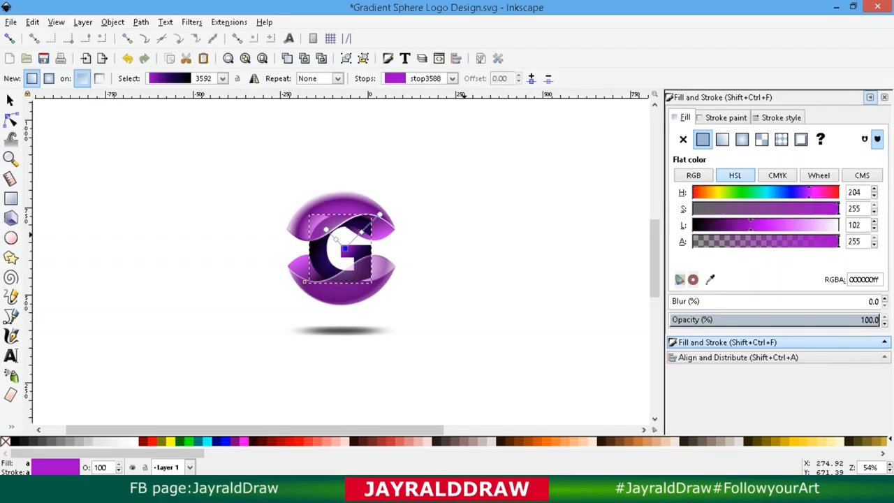
left_click(11, 101)
key("Escape")
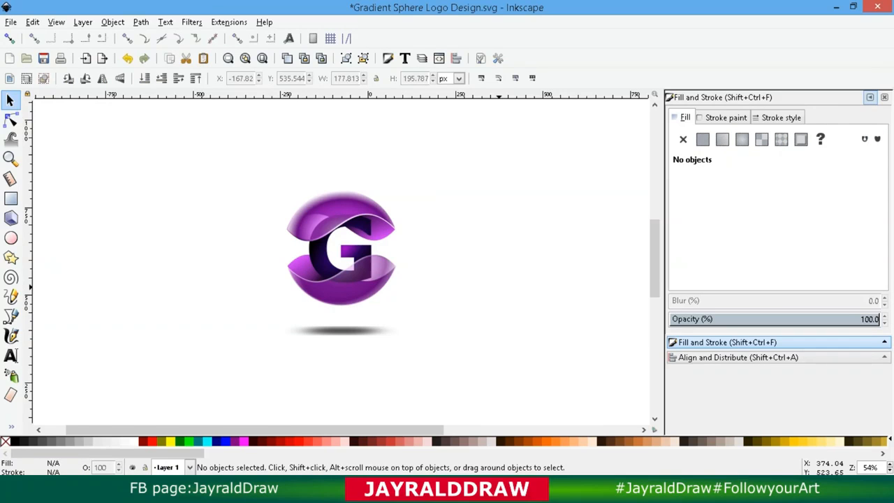
Select all the objects in the drawing, including the sphere pieces, letter G and shadow, and group them
left_click_drag(484, 384, 183, 187)
left_click(867, 318)
key("ctrl+a")
left_click(345, 58)
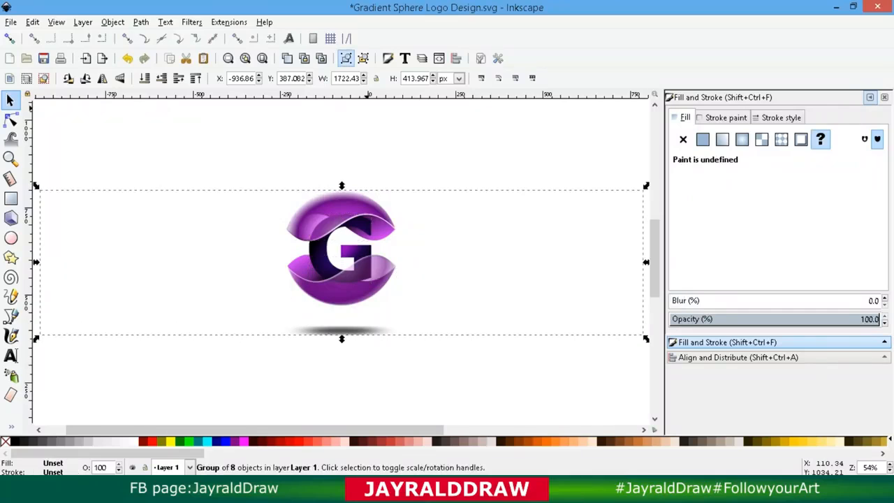
key("plus")
key("plus")
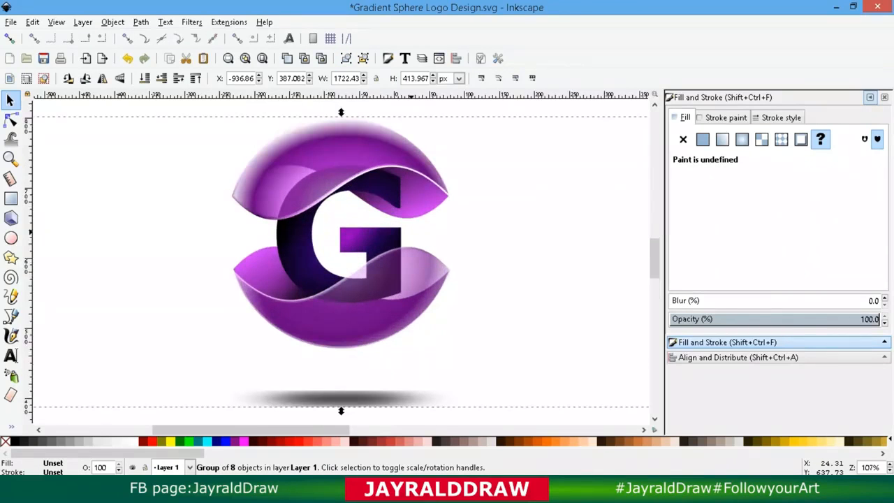
key("Escape")
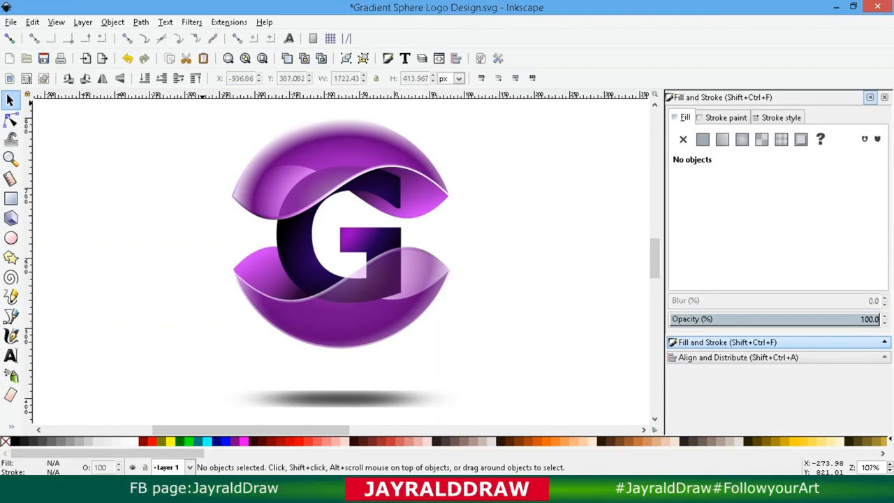
key("minus")
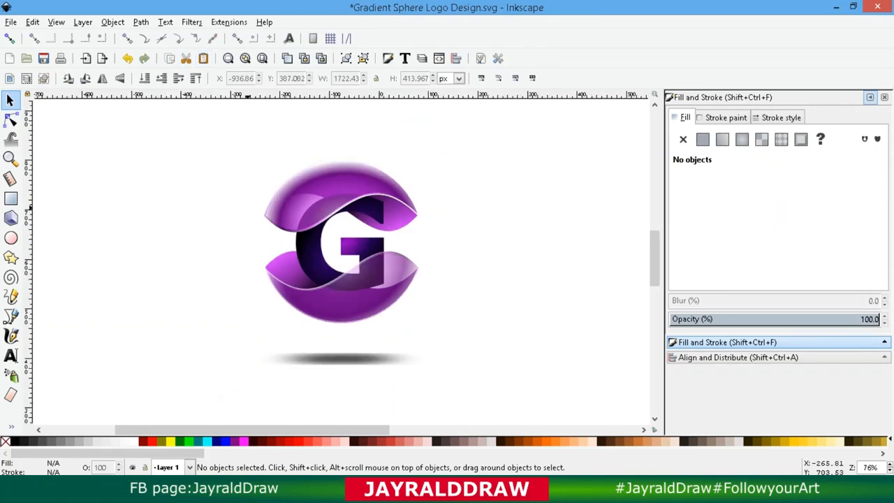